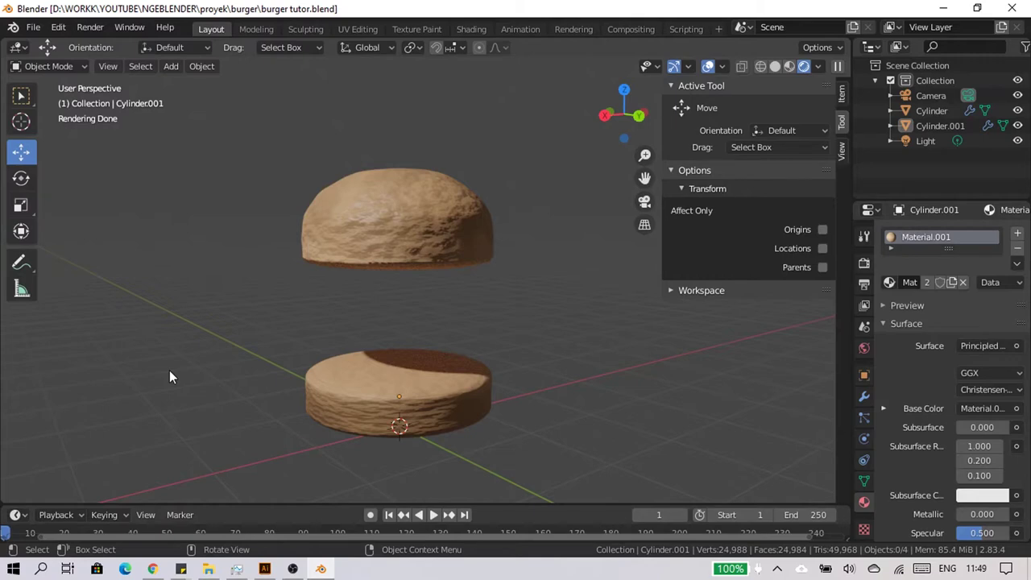
- Add a new cylinder mesh to the scene beside the buns
mouse_move(339, 314)
middle_mouse_down()
mouse_move(393, 310)
mouse_move(374, 276)
middle_mouse_up()
scroll(374, 275, "up", 2)
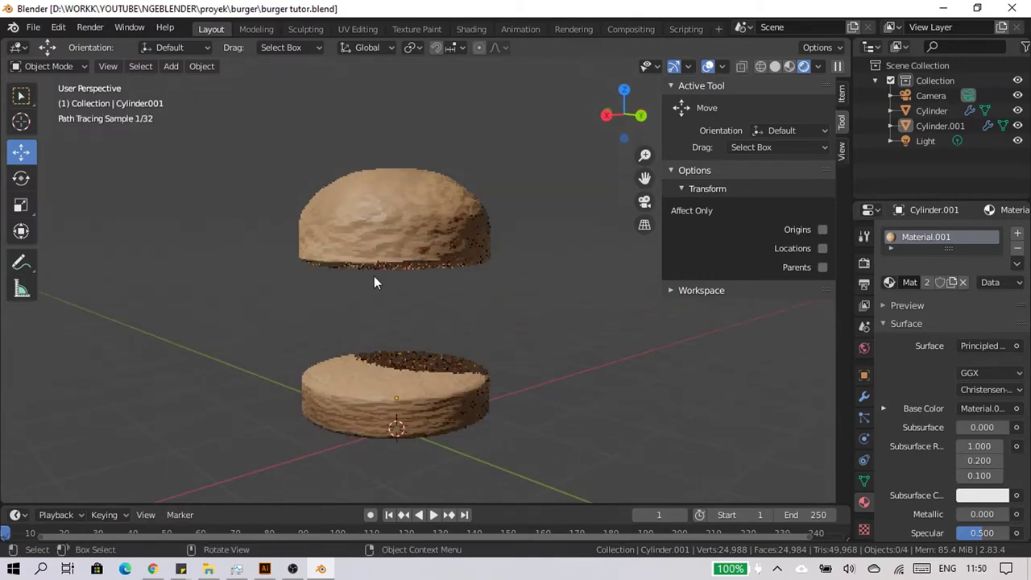
scroll(386, 257, "up", 2)
scroll(370, 293, "down", 3)
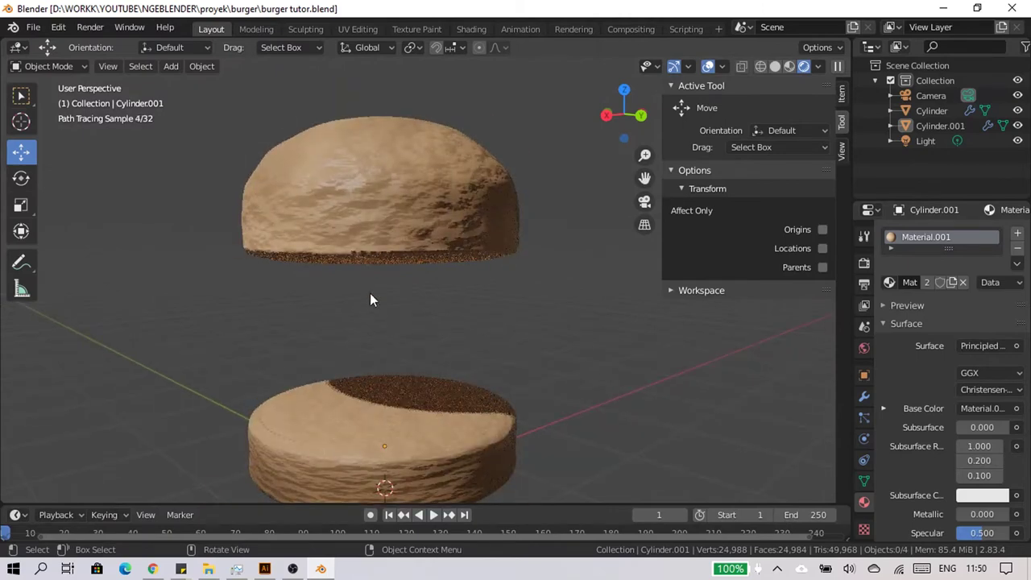
middle_click_drag(369, 293, 278, 365)
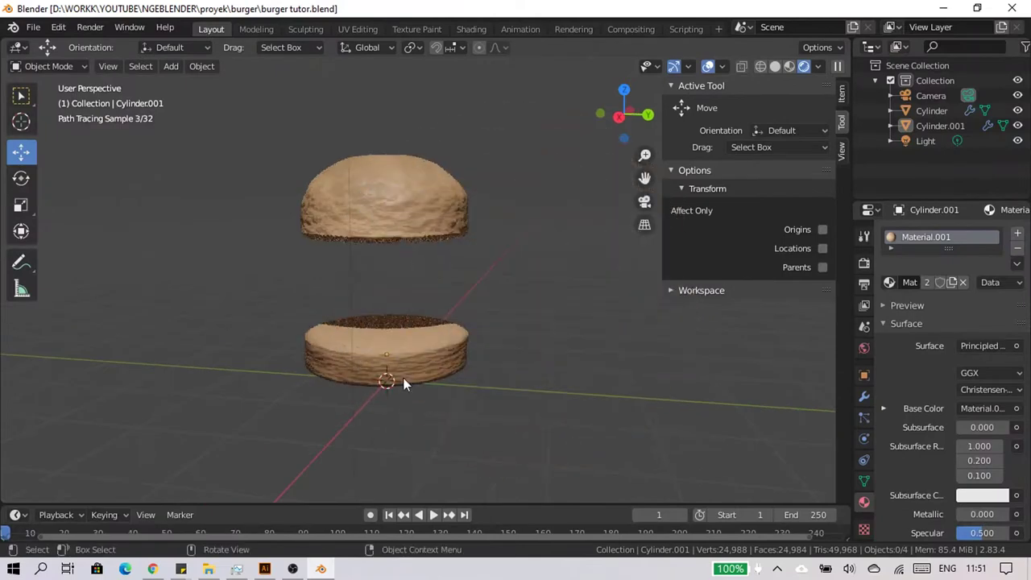
key("shift+a")
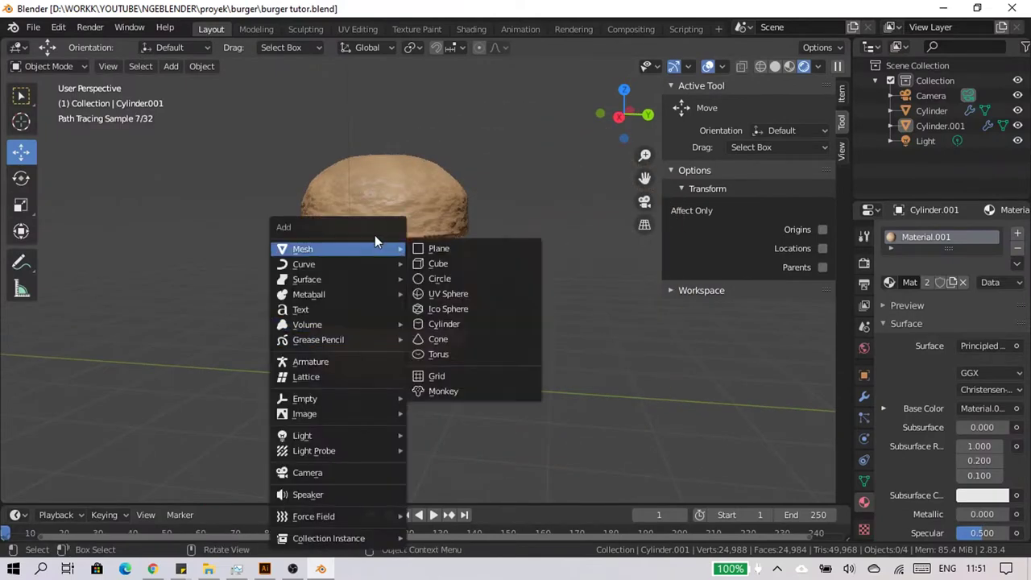
left_click(468, 322)
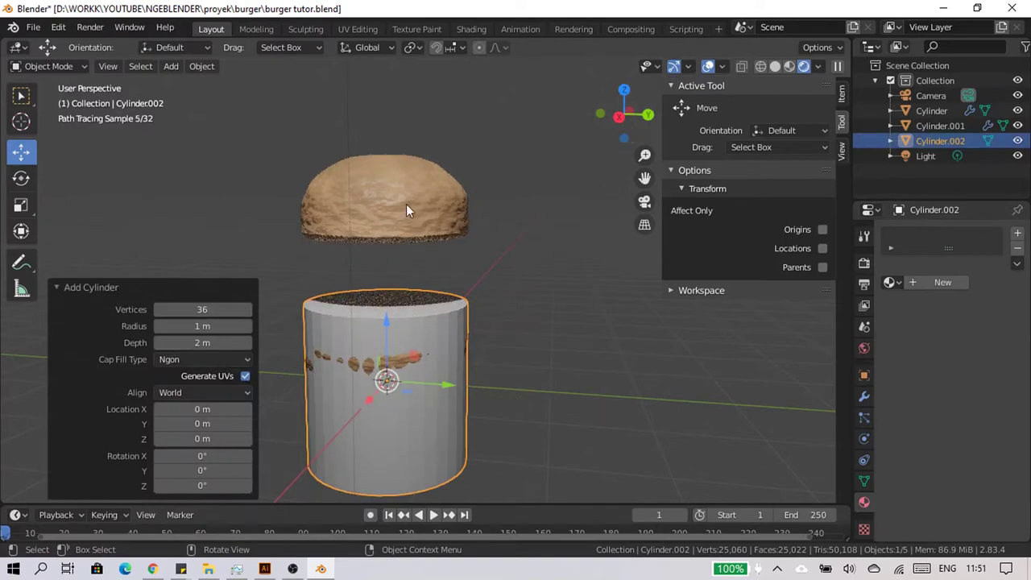
- Hide the top bun and select the new cylinder, Cylinder.002
left_click(406, 204)
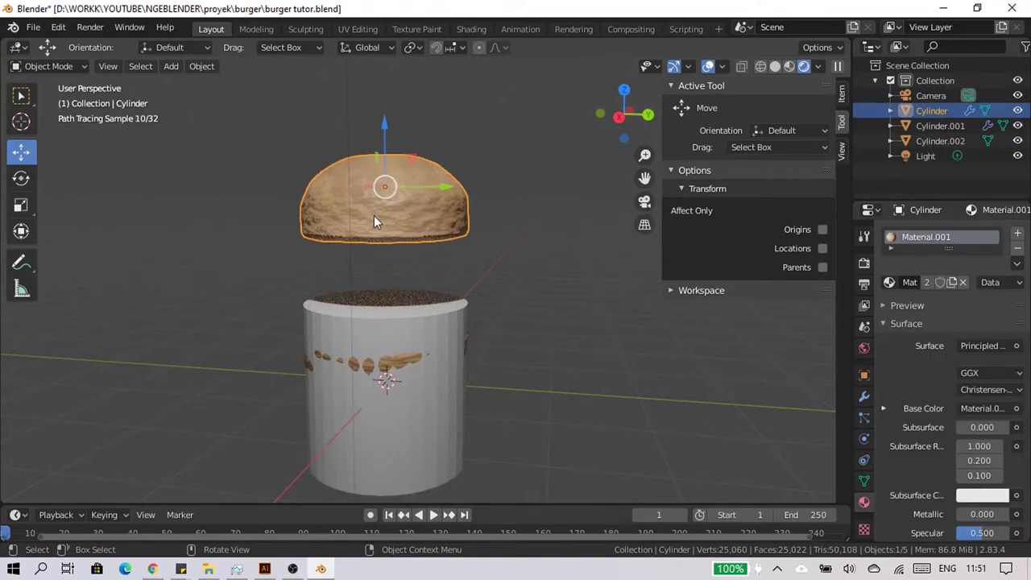
left_click(1017, 110)
left_click(449, 455)
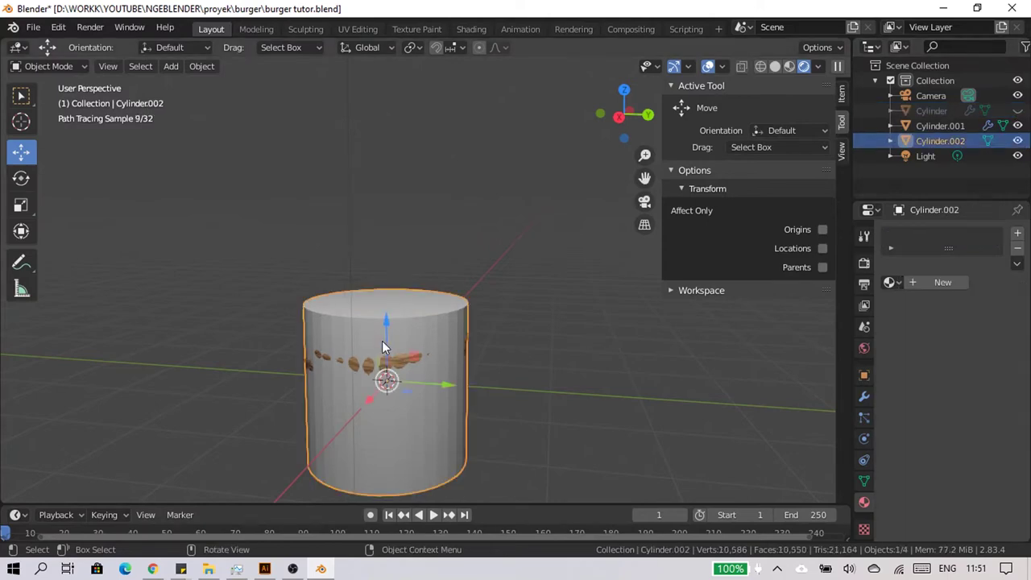
- Raise the new cylinder and view it in Solid shading from Right Orthographic
mouse_move(382, 341)
left_mouse_down()
mouse_move(396, 177)
mouse_move(499, 227)
left_mouse_up()
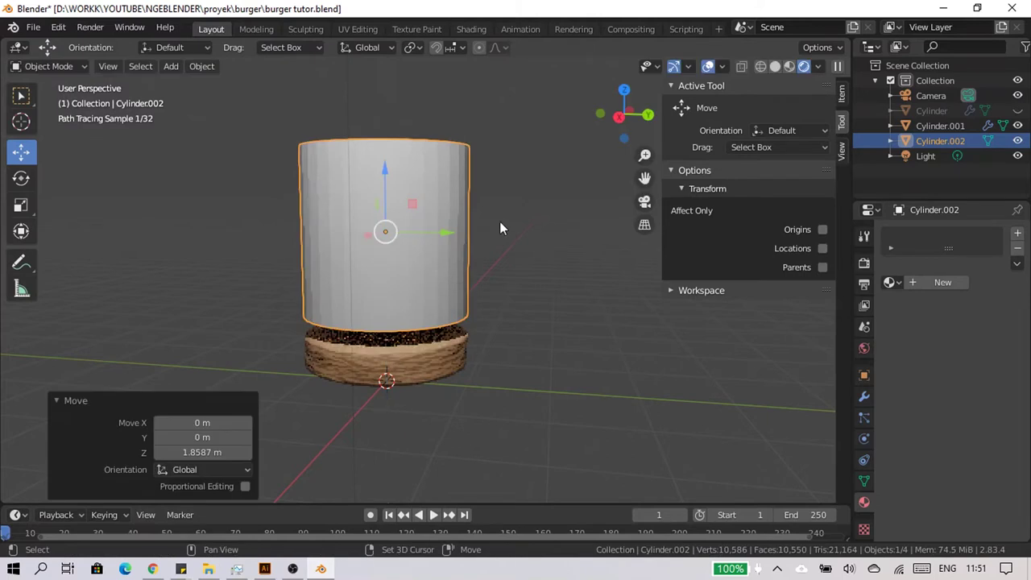
left_click(778, 67)
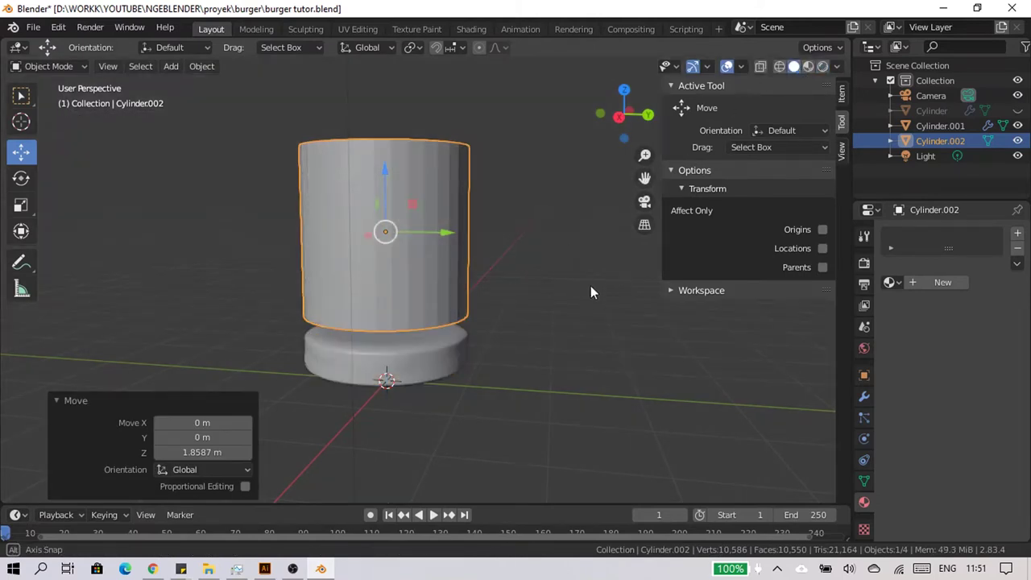
mouse_move(590, 285)
middle_mouse_down()
mouse_move(414, 360)
mouse_move(416, 341)
mouse_move(450, 317)
middle_mouse_up()
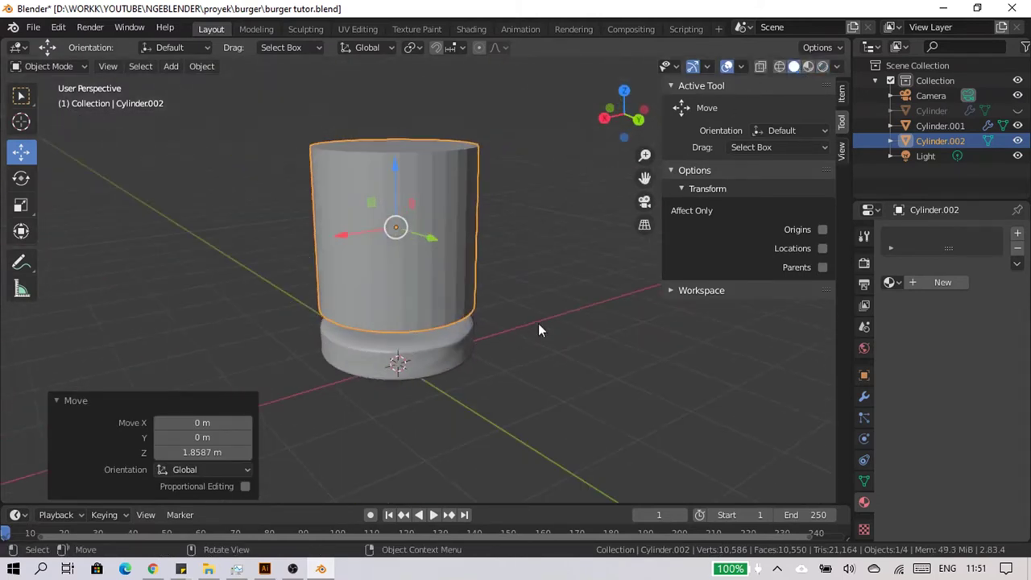
scroll(532, 282, "up", 3)
mouse_move(526, 239)
middle_mouse_down()
mouse_move(520, 318)
mouse_move(500, 316)
middle_mouse_up()
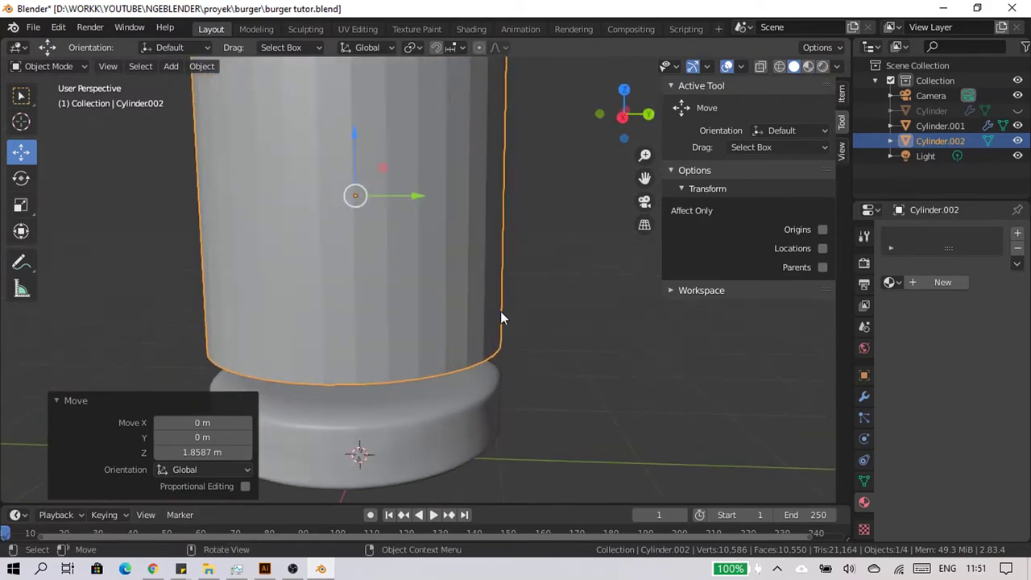
scroll(500, 311, "down", 4)
left_click(624, 114)
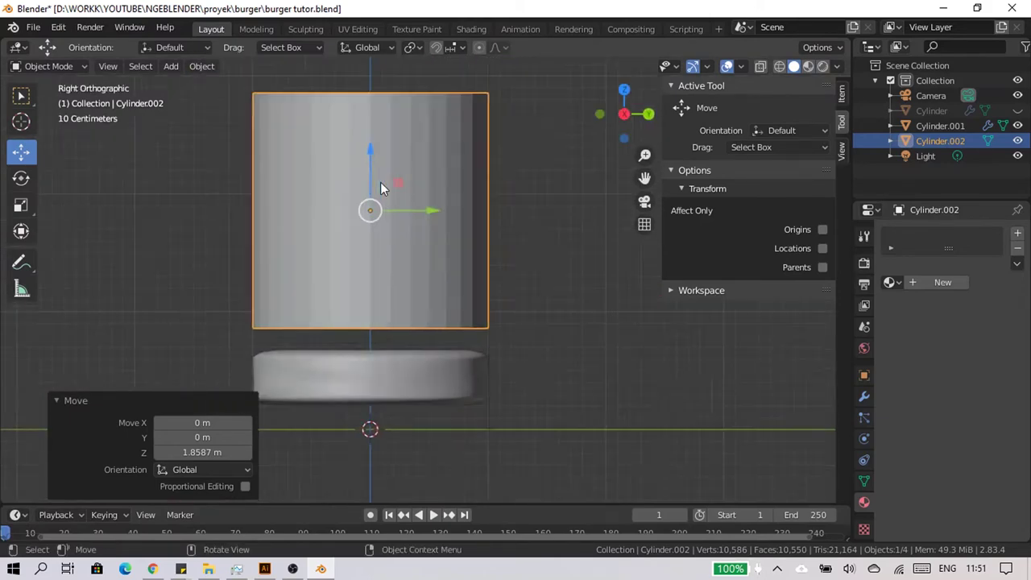
middle_click_drag(380, 188, 424, 224, "shift")
- Flatten the cylinder to 0.184 on Z and lower it toward the bottom bun
key("s")
key("z")
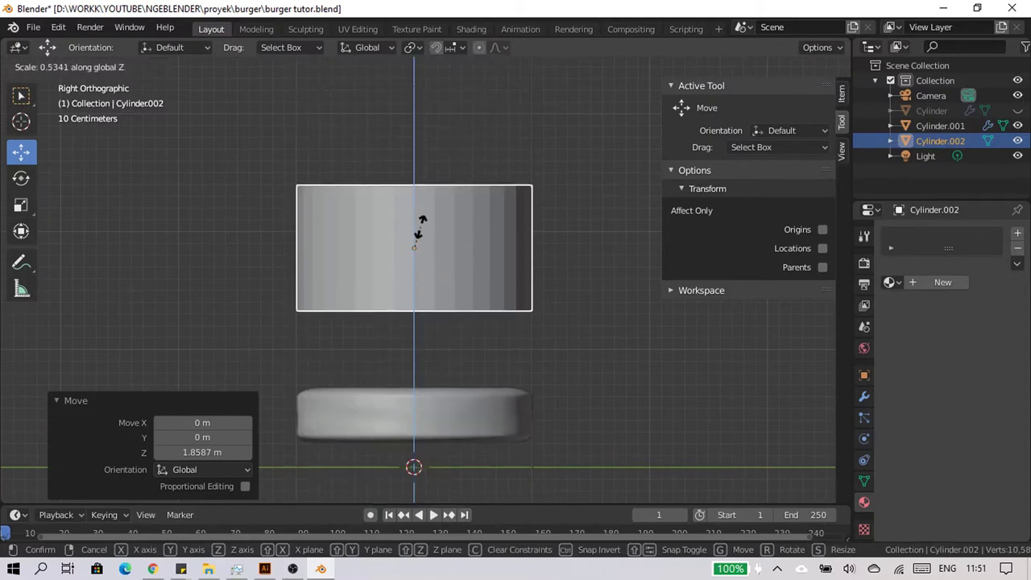
left_click(405, 377)
key("g")
key("z")
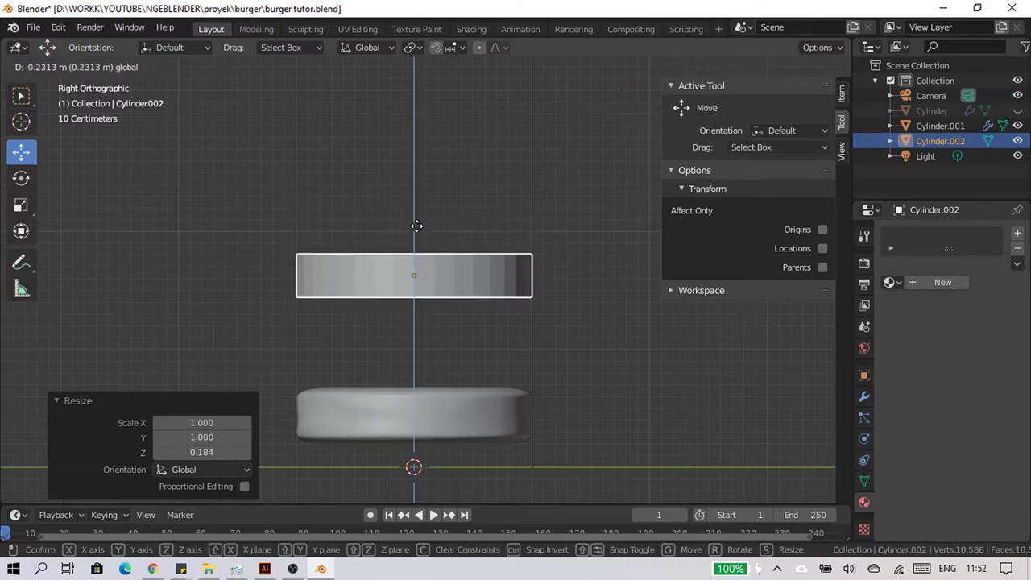
left_click(422, 164)
key("Tab")
middle_click_drag(380, 230, 422, 256)
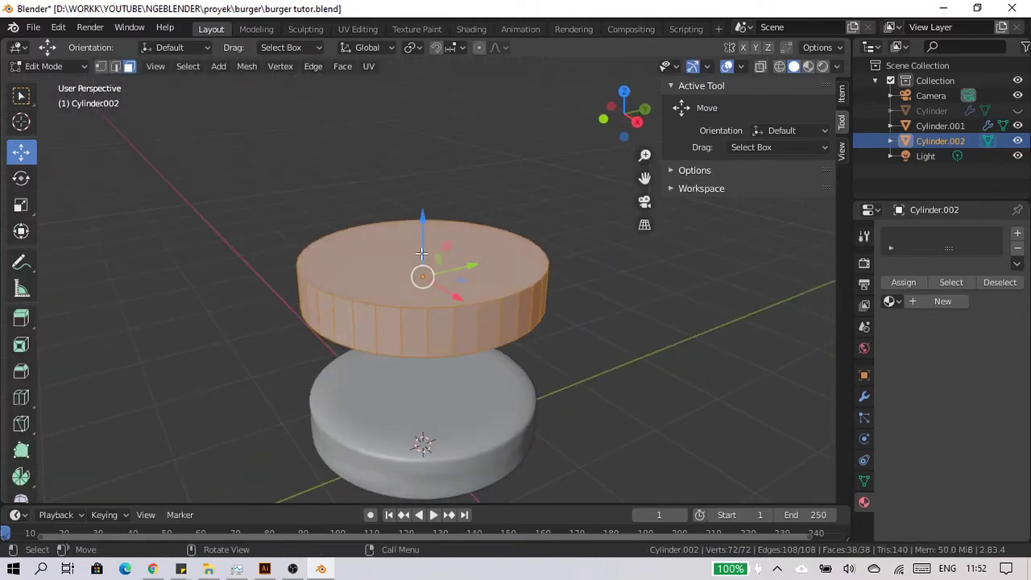
- Bevel the disc's top and bottom faces with a 0.608 m, 7-segment bevel
left_click(422, 274)
middle_click_drag(368, 358, 416, 281)
left_click(417, 281, "shift")
mouse_move(614, 264)
middle_mouse_down()
mouse_move(479, 297)
mouse_move(485, 306)
mouse_move(467, 297)
mouse_move(471, 346)
middle_mouse_up()
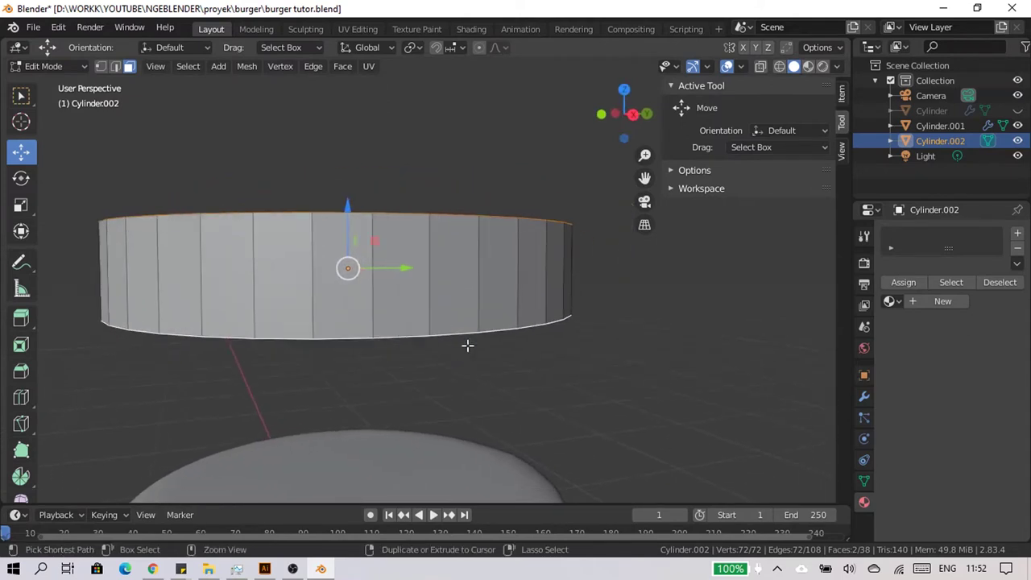
key("ctrl+b")
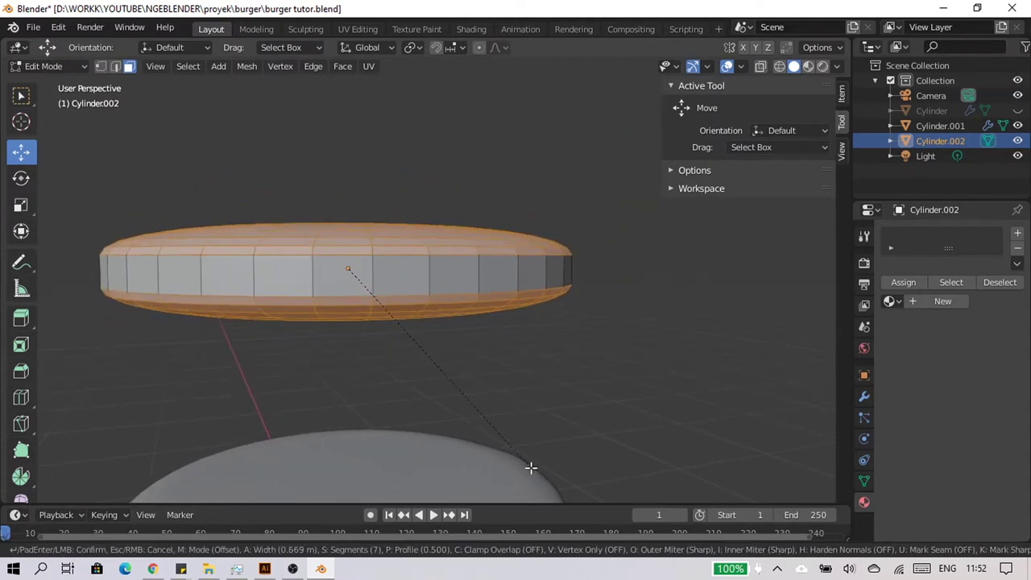
left_click(525, 457)
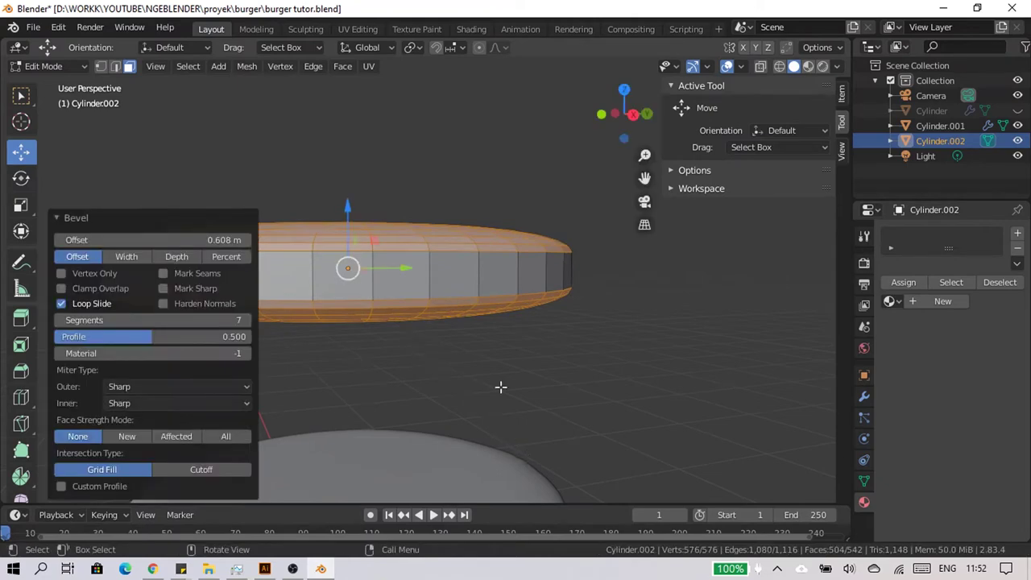
- Add three edge loops around the disc's rim
mouse_move(499, 384)
middle_mouse_down()
mouse_move(362, 486)
mouse_move(688, 356)
mouse_move(676, 373)
mouse_move(557, 285)
mouse_move(585, 263)
middle_mouse_up()
key("ctrl+r")
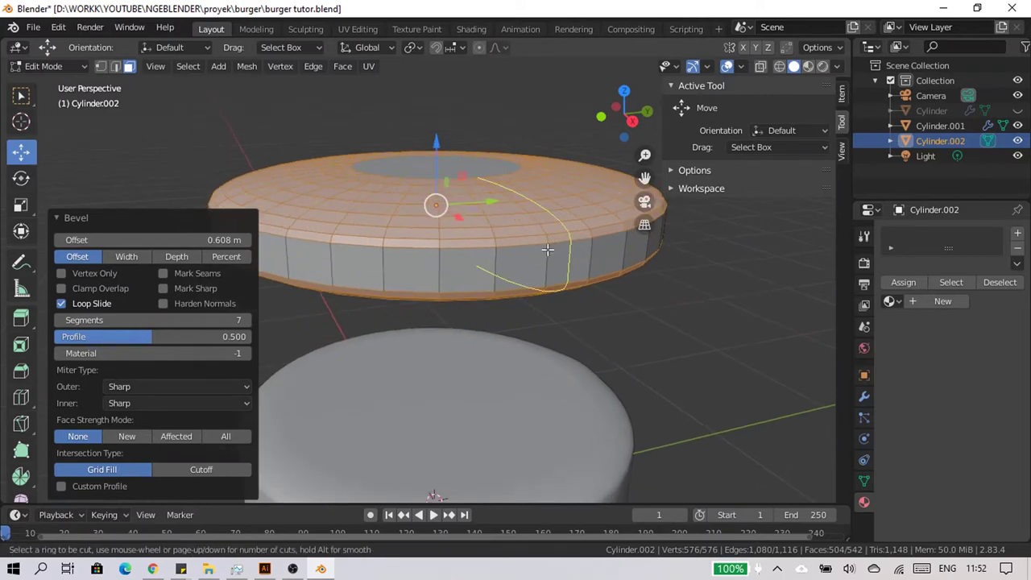
scroll(533, 261, "up", 2)
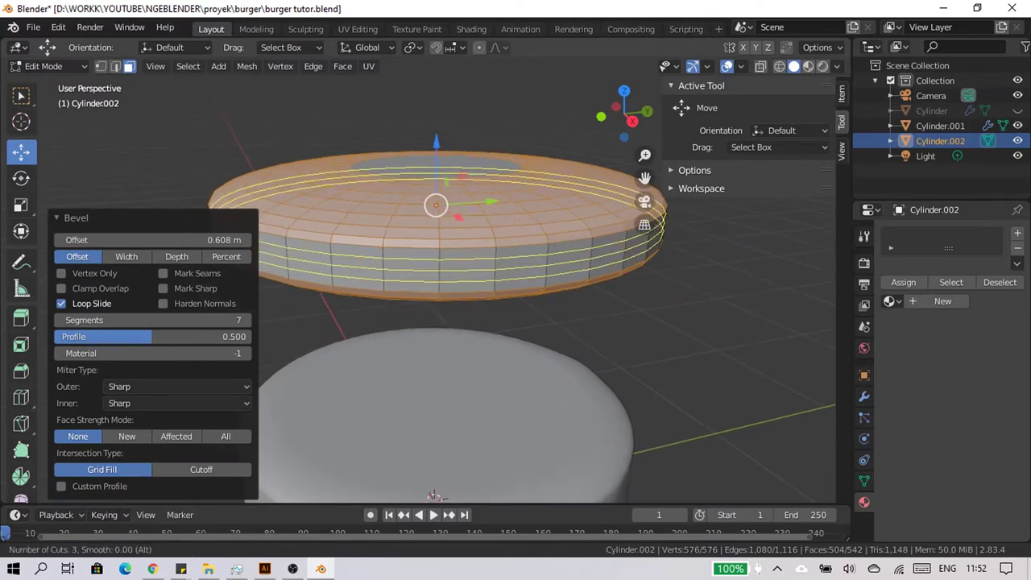
left_click(534, 262)
key("Tab")
key("Tab")
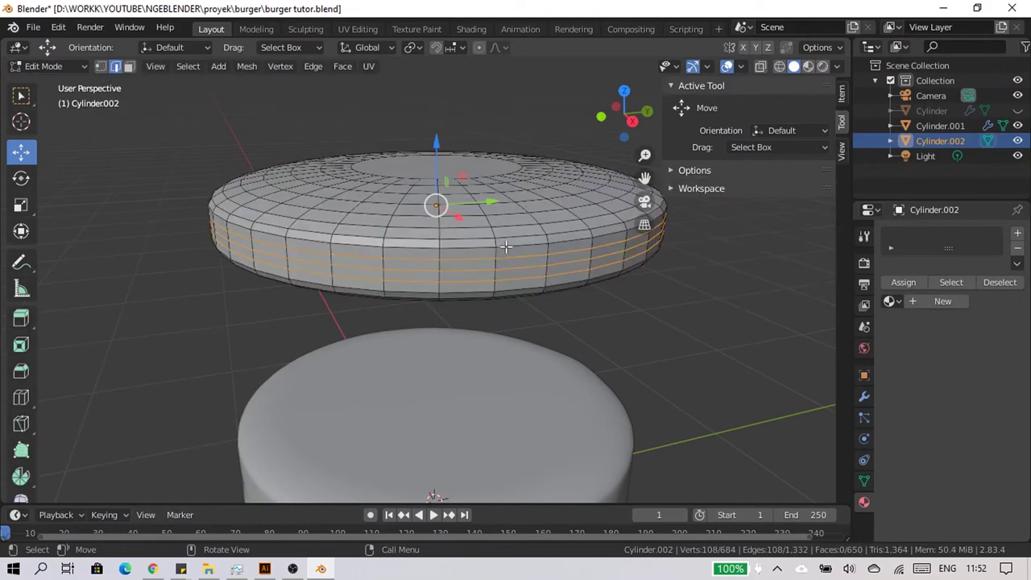
- Subdivide the entire disc mesh with 2 cuts, then return to Object Mode
key("a")
right_click(489, 227)
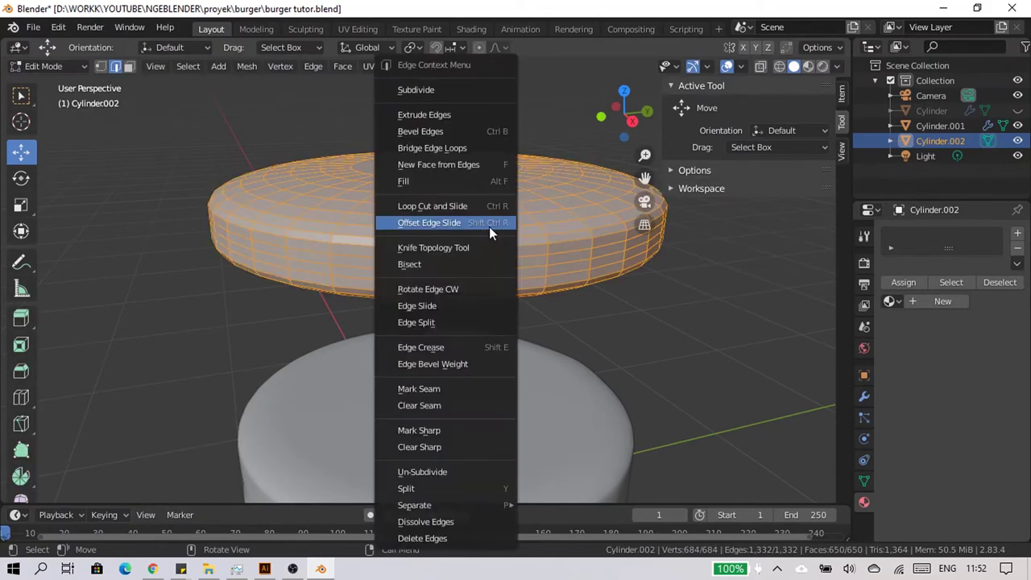
left_click(431, 92)
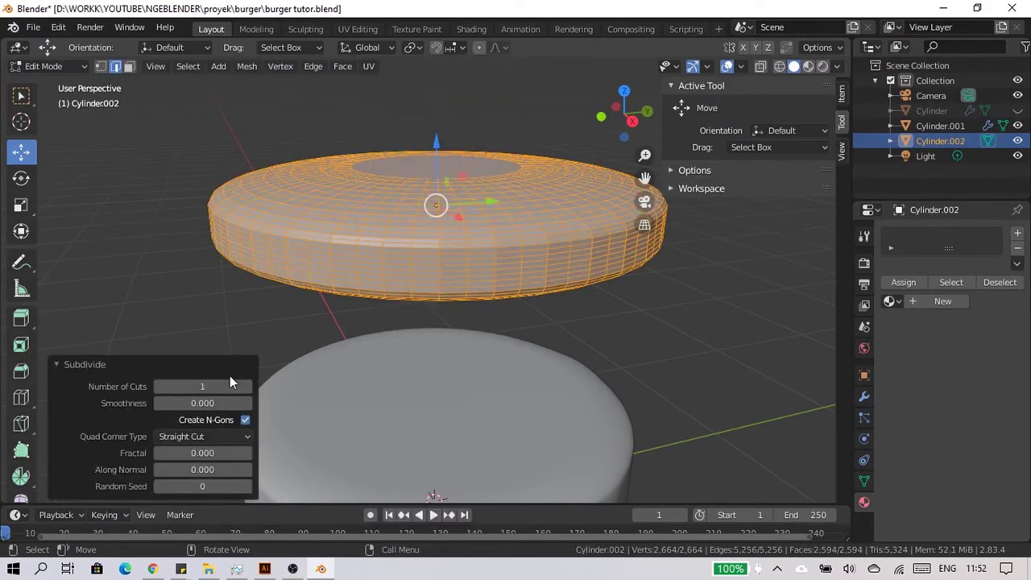
left_click(245, 387)
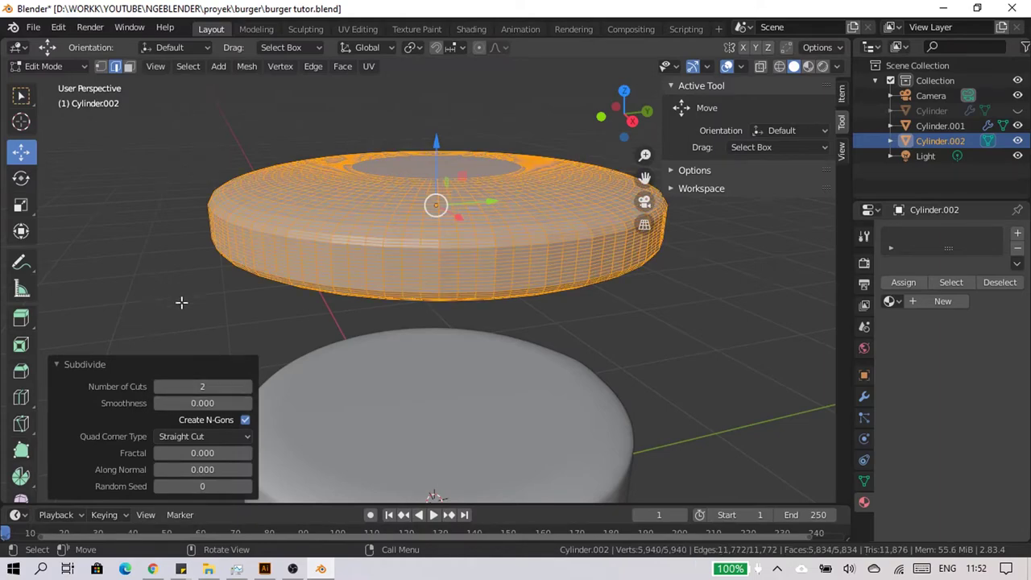
left_click(228, 258)
mouse_move(228, 258)
middle_mouse_down()
mouse_move(588, 344)
mouse_move(466, 322)
middle_mouse_up()
key("Tab")
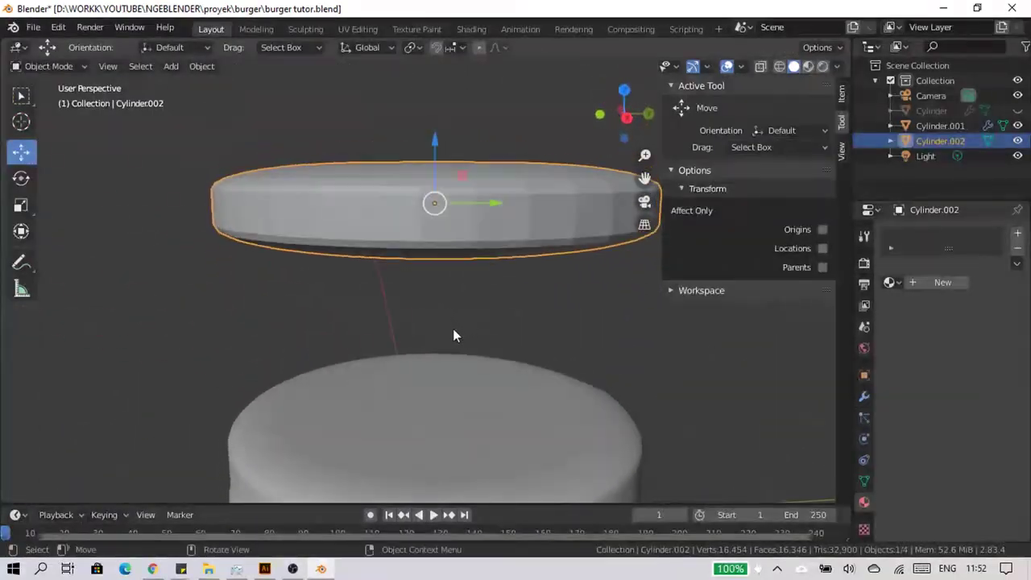
- In Edit Mode, select the disc's inner top face using face select
scroll(438, 192, "up", 2)
key("Tab")
middle_click_drag(437, 192, 424, 182)
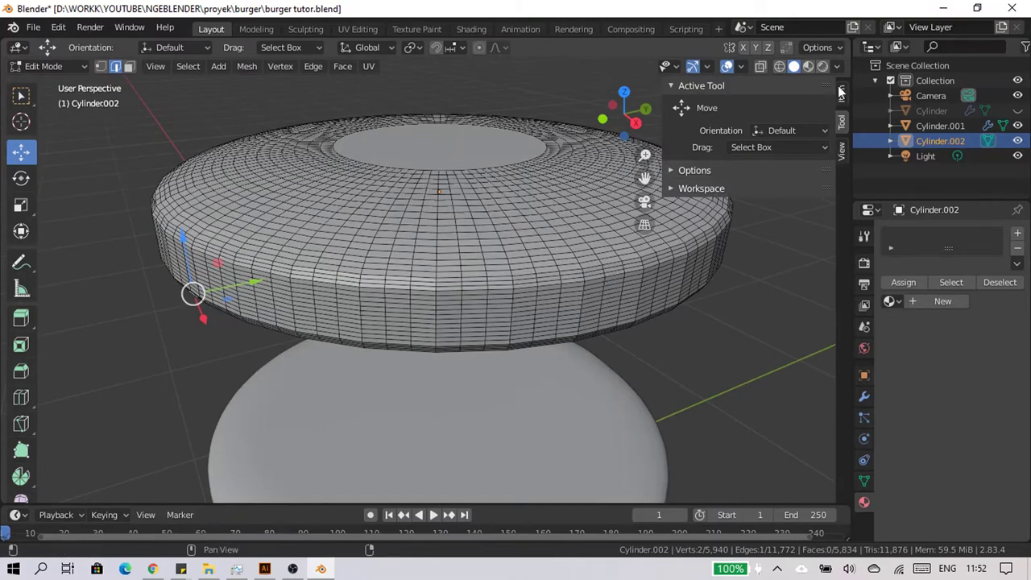
left_click(636, 123)
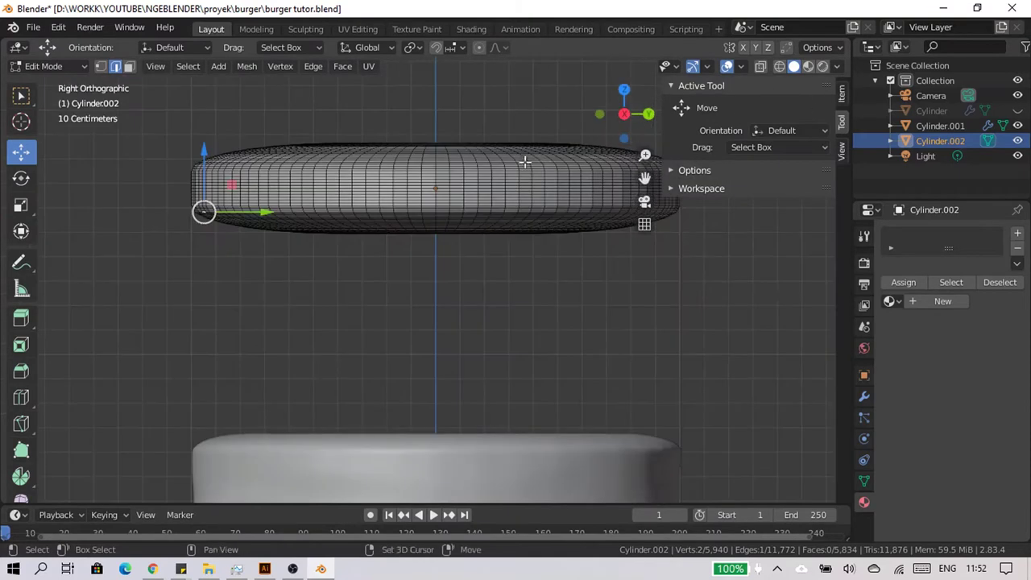
middle_click_drag(524, 162, 458, 177, "shift")
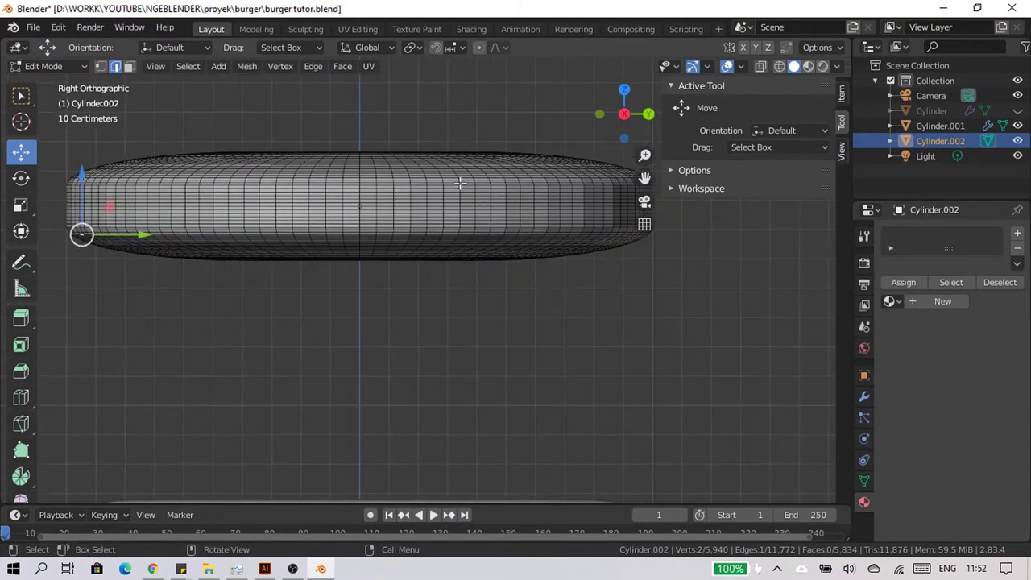
middle_click_drag(346, 170, 380, 177)
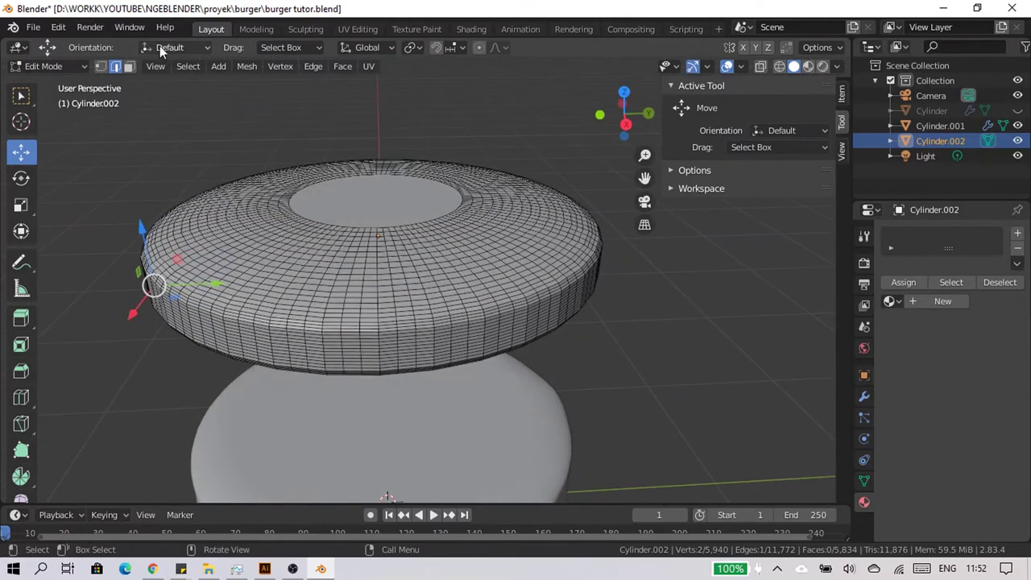
left_click(129, 67)
left_click(375, 200)
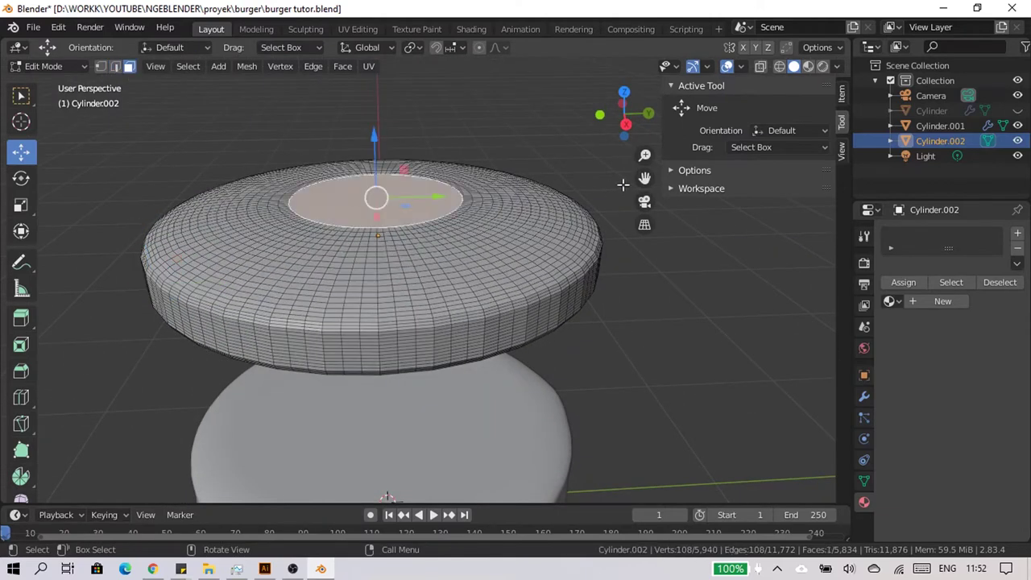
- With proportional editing on, raise the top face about 0.04 m into a gentle dome
left_click(626, 124)
left_click(478, 47)
scroll(355, 104, "up", 1)
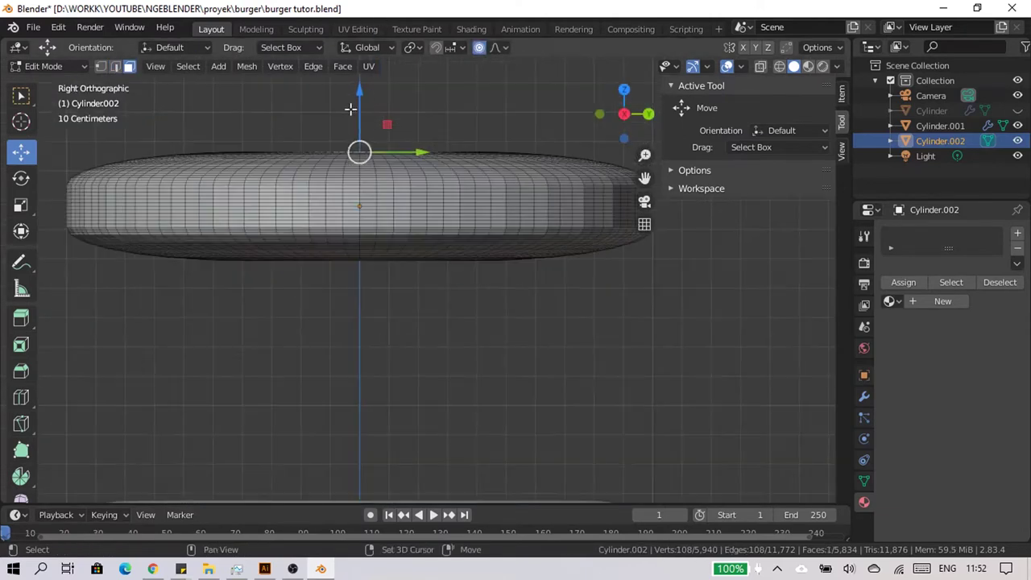
scroll(382, 123, "up", 1)
mouse_move(393, 127)
left_mouse_down()
mouse_move(413, 148)
mouse_move(403, 168)
mouse_move(398, 137)
left_mouse_up()
scroll(396, 138, "up", 5)
scroll(404, 157, "up", 7)
scroll(403, 168, "down", 3)
middle_click_drag(398, 138, 523, 361)
key("KP_3")
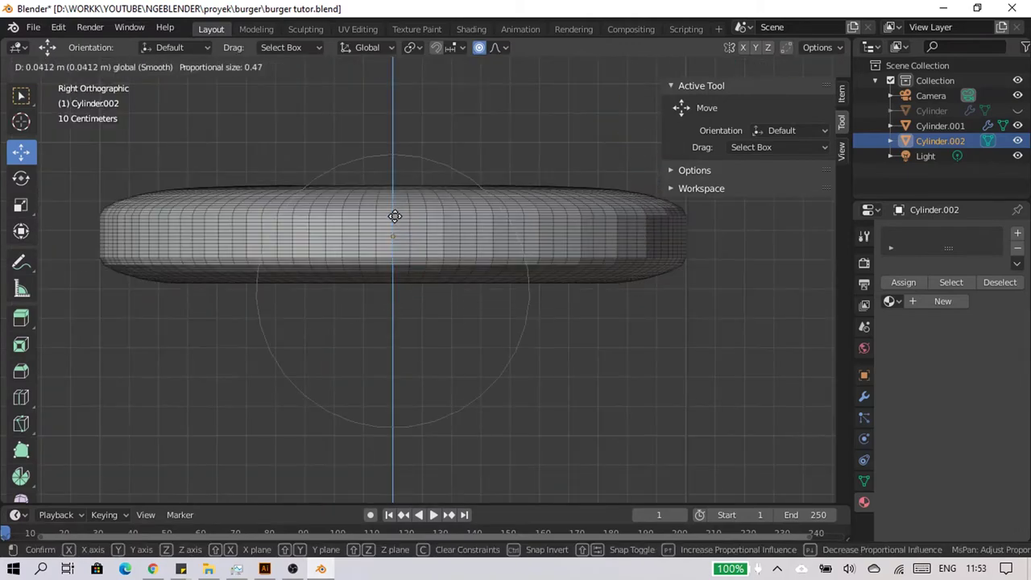
left_click_drag(394, 214, 596, 242)
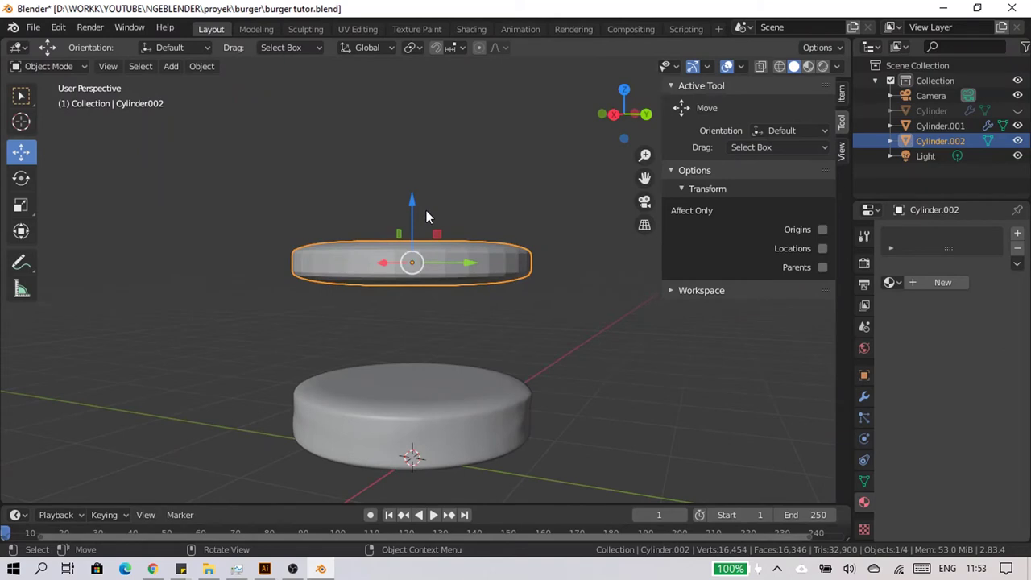
- Apply Shade Smooth to the disc and save the file
scroll(434, 218, "up", 3)
mouse_move(434, 218)
middle_mouse_down()
mouse_move(471, 236)
mouse_move(467, 264)
mouse_move(475, 266)
middle_mouse_up()
right_click(472, 236)
left_click(470, 234)
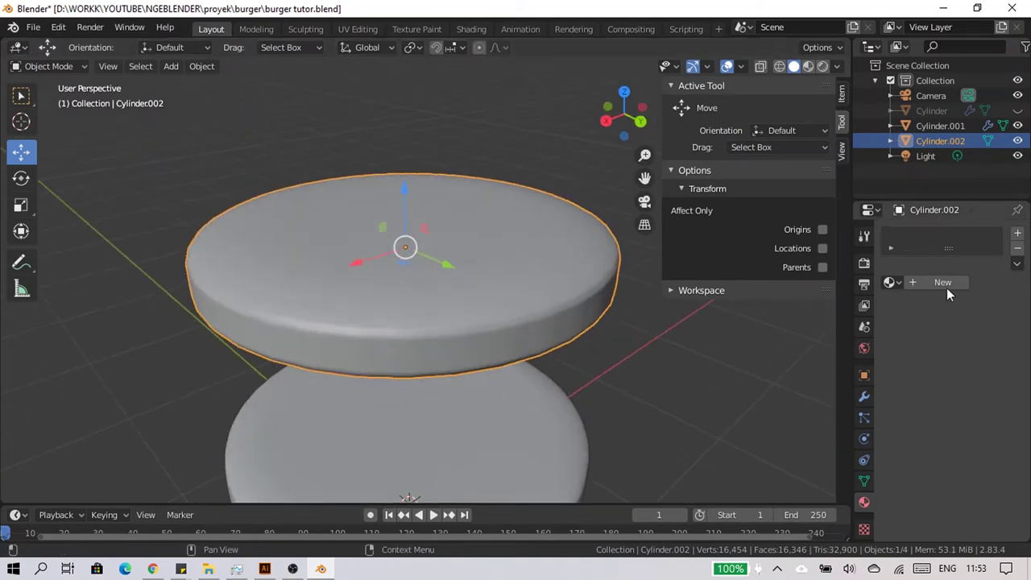
key("ctrl+s")
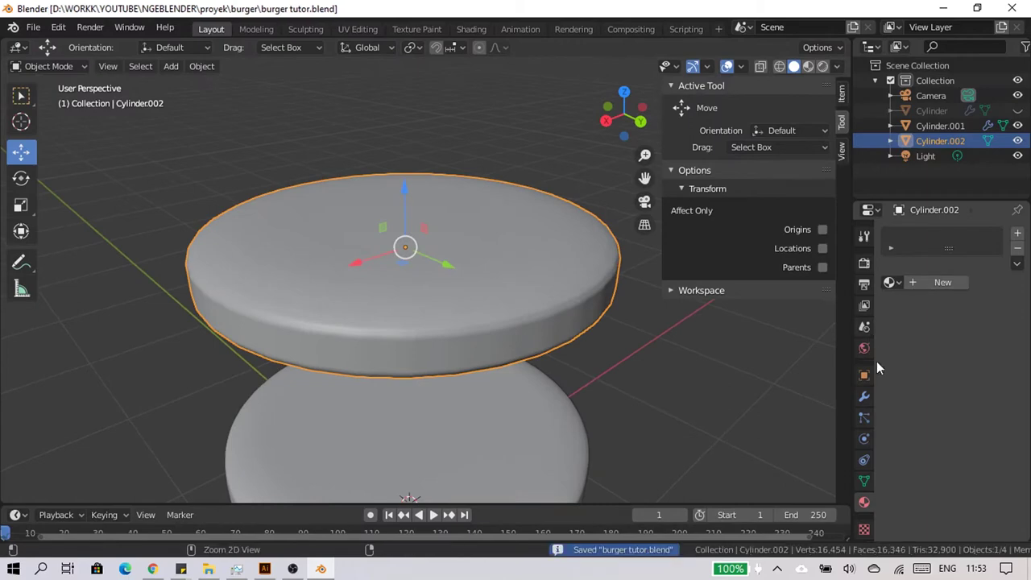
- Add a Subdivision Surface modifier (viewport 1, render 2) to the disc
left_click(864, 397)
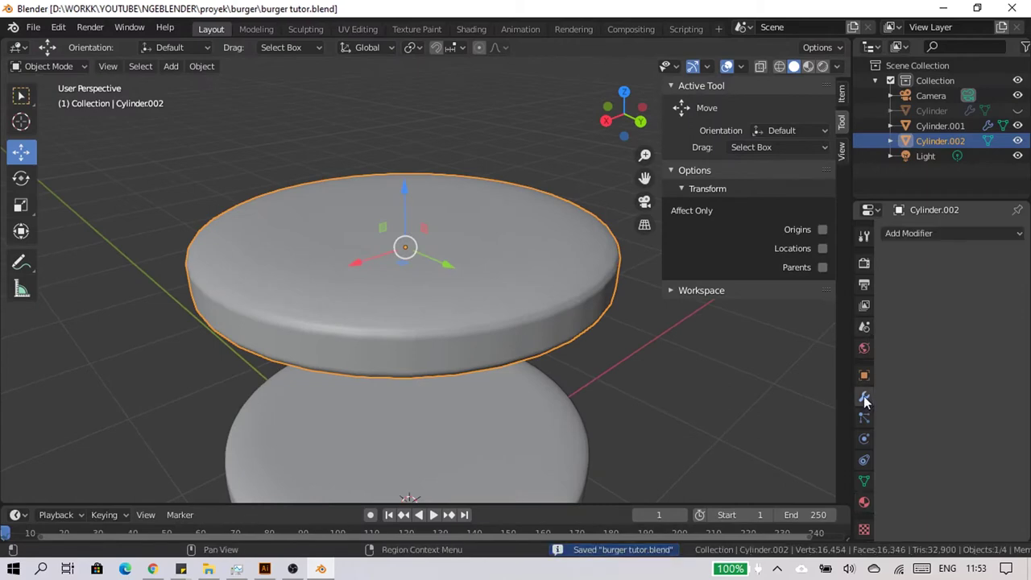
left_click(962, 231)
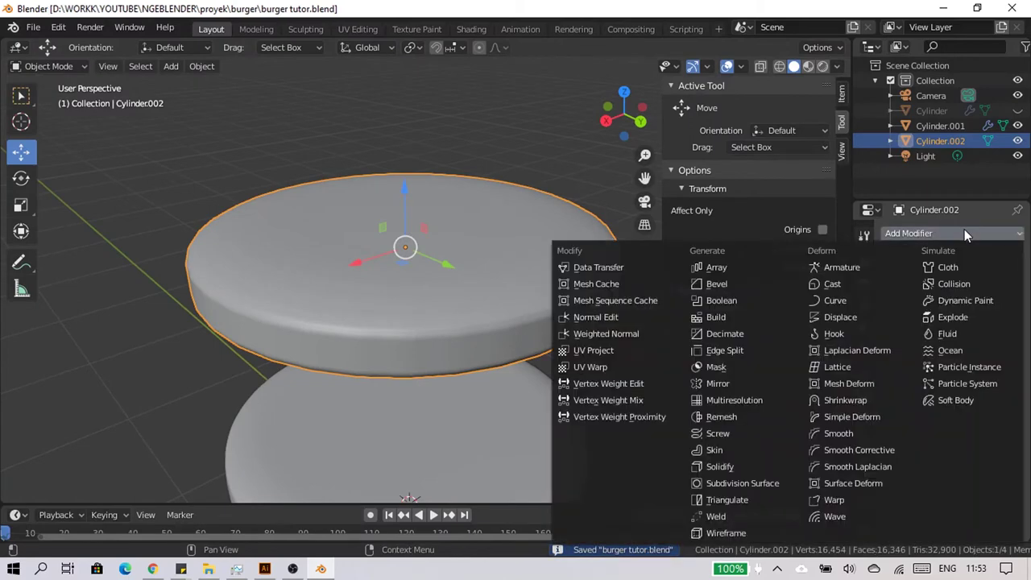
left_click(765, 489)
mouse_move(435, 333)
middle_mouse_down()
mouse_move(474, 280)
mouse_move(418, 202)
mouse_move(466, 307)
middle_mouse_up()
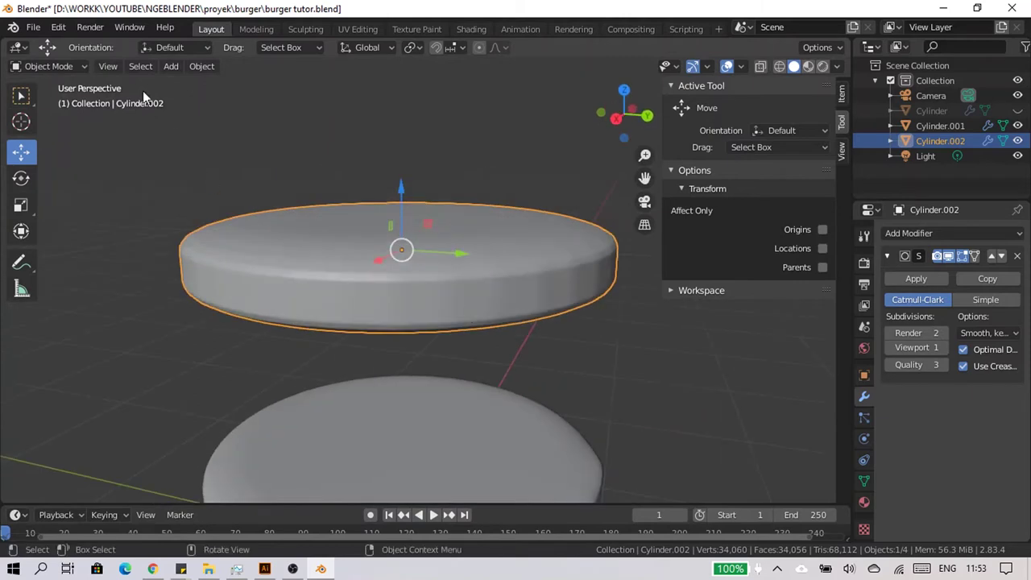
left_click(306, 29)
- Smooth the upper disc's rim with the Smooth brush (67 px, strength 0.211)
scroll(337, 141, "up", 2)
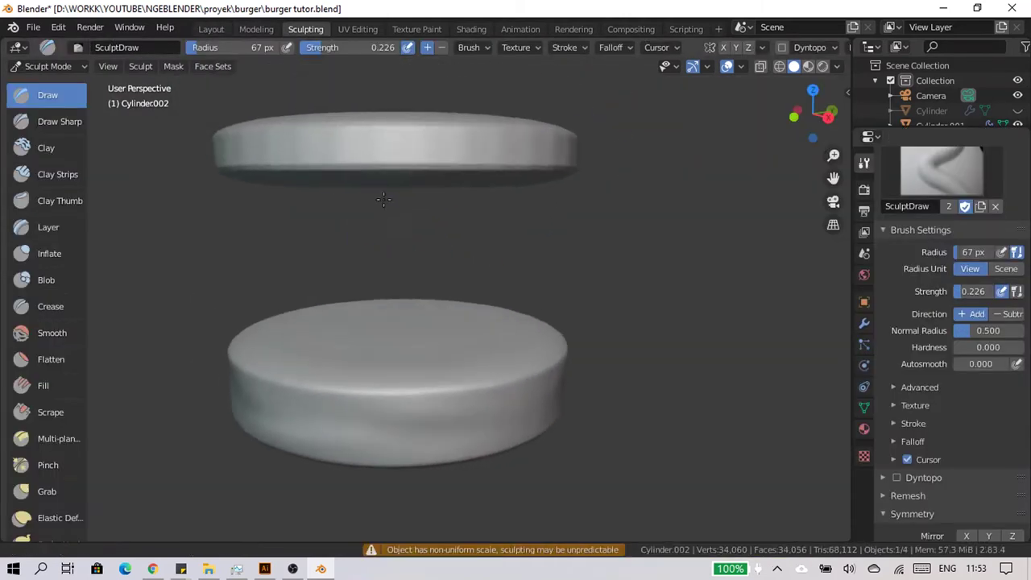
middle_click_drag(336, 141, 402, 258)
scroll(402, 258, "up", 2)
left_click(42, 335)
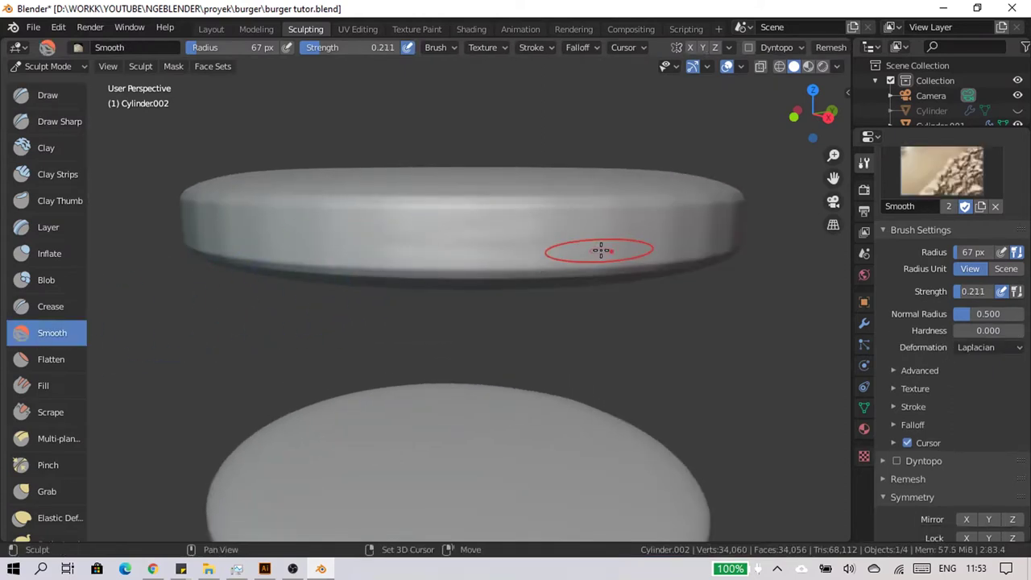
middle_click_drag(599, 249, 236, 258, "shift")
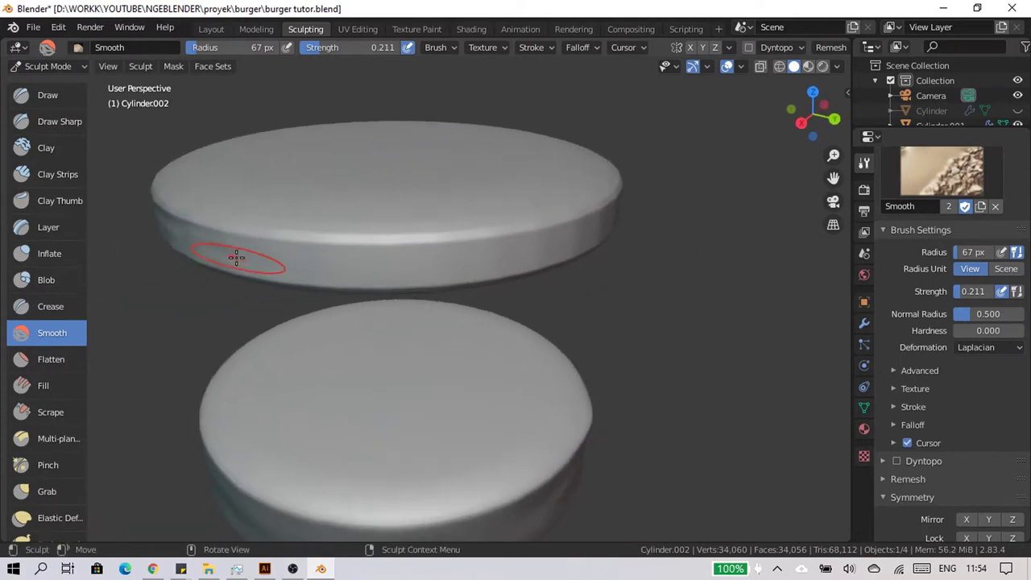
left_click_drag(236, 258, 428, 298)
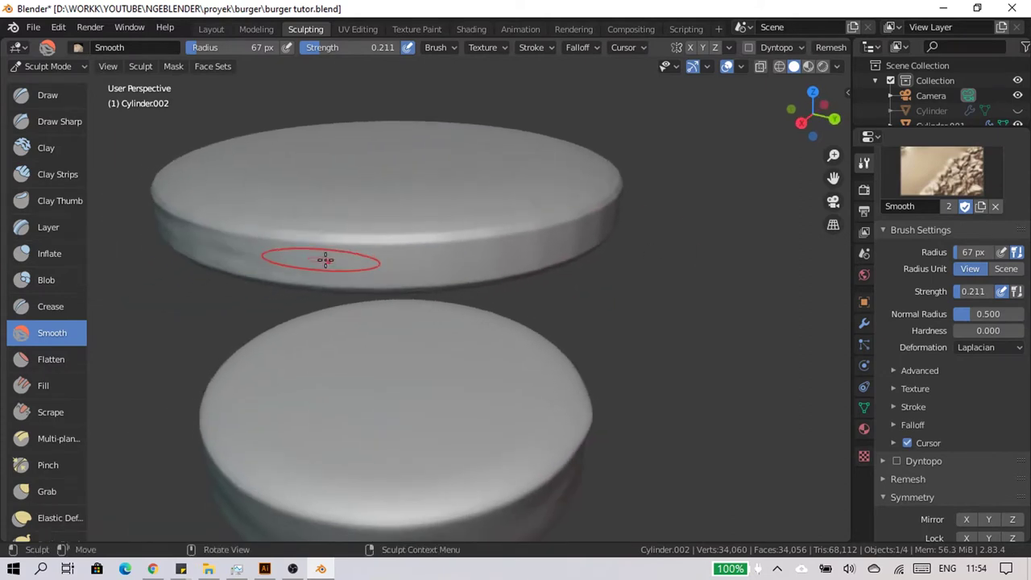
left_click_drag(328, 252, 420, 275)
middle_click_drag(303, 272, 418, 241)
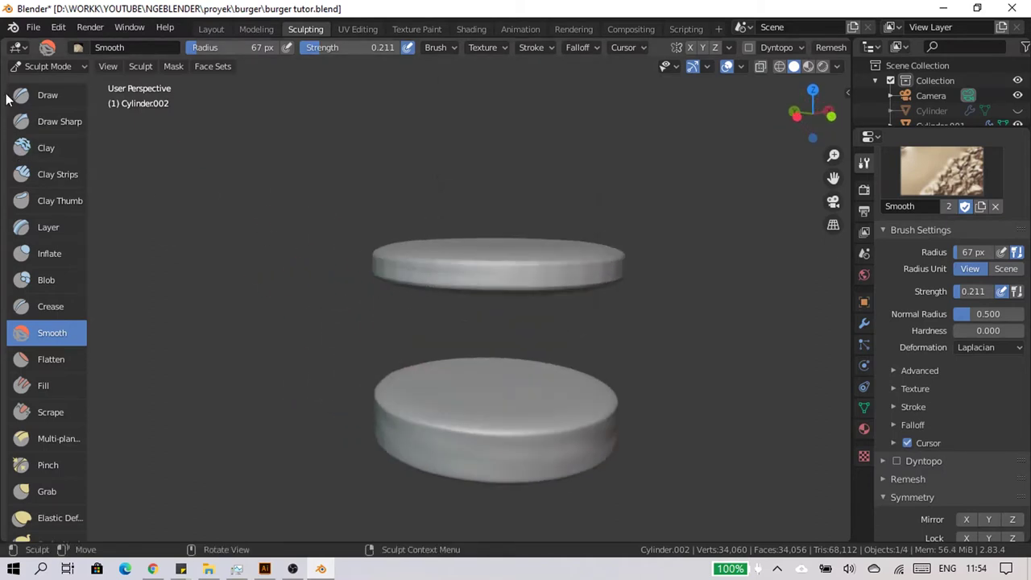
- Sculpt raised strokes and bumps into the upper disc's side with the Draw brush (strength 0.226)
left_click(47, 95)
scroll(492, 192, "up", 1)
mouse_move(492, 192)
middle_mouse_down()
mouse_move(476, 212)
mouse_move(329, 269)
middle_mouse_up()
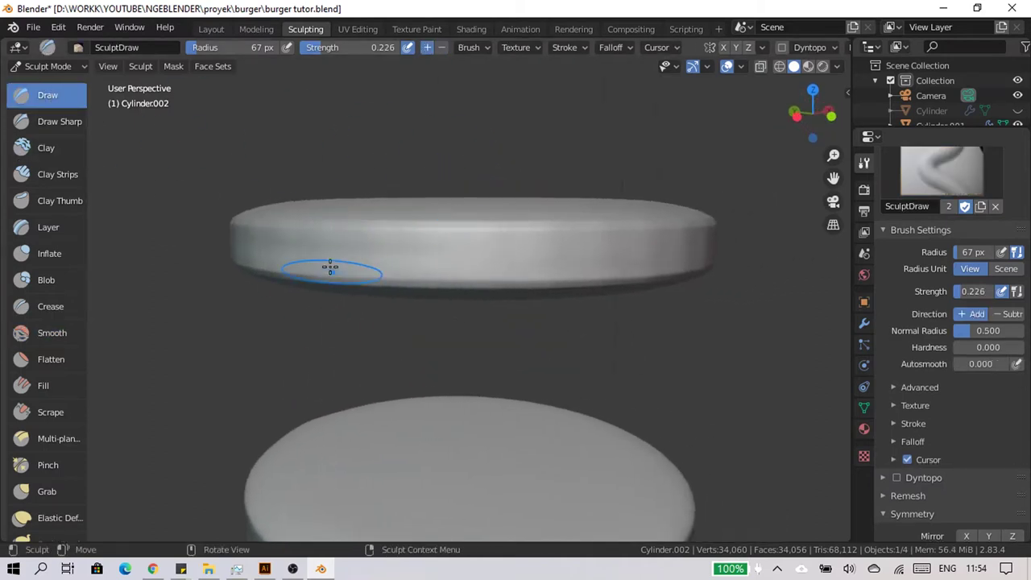
left_click_drag(329, 269, 331, 233)
mouse_move(409, 255)
left_mouse_down()
mouse_move(457, 255)
mouse_move(437, 260)
left_mouse_up()
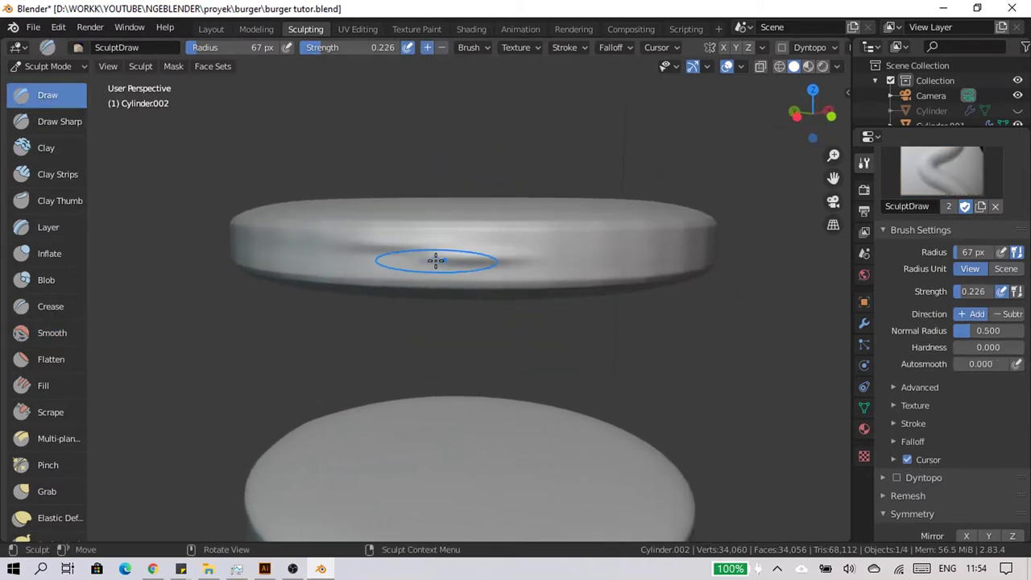
mouse_move(437, 260)
middle_mouse_down()
mouse_move(513, 262)
mouse_move(352, 224)
middle_mouse_up()
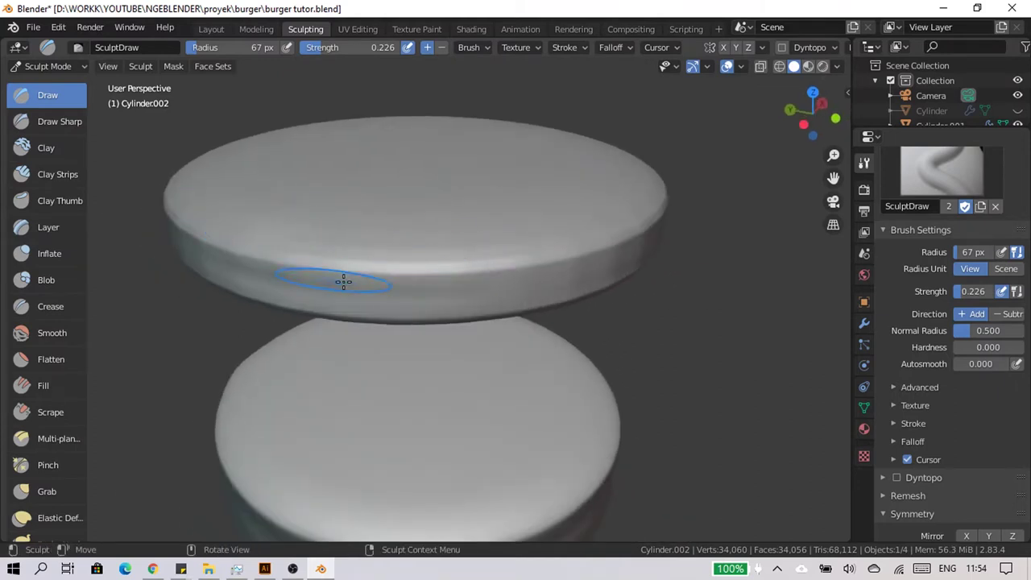
mouse_move(341, 281)
middle_mouse_down()
mouse_move(490, 249)
mouse_move(420, 158)
middle_mouse_up()
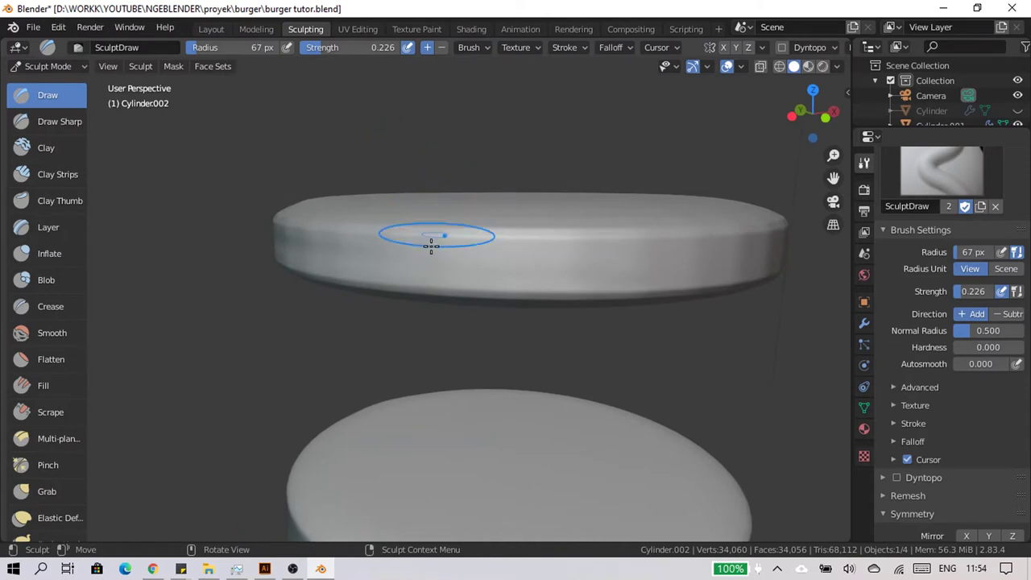
mouse_move(431, 244)
left_mouse_down()
mouse_move(405, 255)
mouse_move(421, 231)
mouse_move(516, 271)
mouse_move(521, 218)
left_mouse_up()
left_click_drag(650, 251, 642, 269)
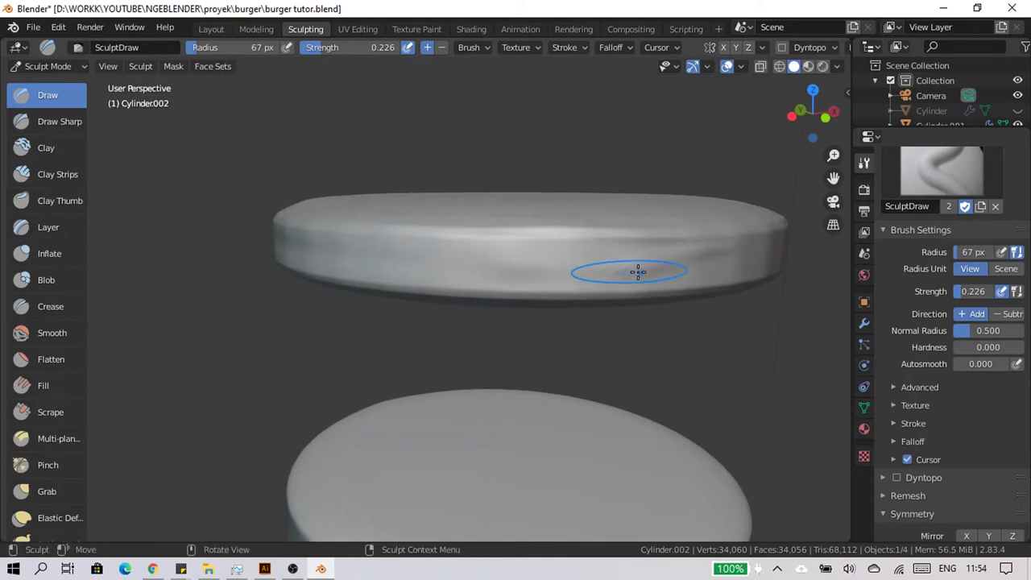
- Add another Draw-brush ridge on the disc side, then return to the Layout workspace
mouse_move(637, 271)
middle_mouse_down()
mouse_move(582, 249)
mouse_move(404, 268)
middle_mouse_up()
mouse_move(324, 265)
middle_mouse_down()
mouse_move(437, 281)
mouse_move(463, 317)
mouse_move(596, 211)
middle_mouse_up()
left_click_drag(596, 211, 556, 240)
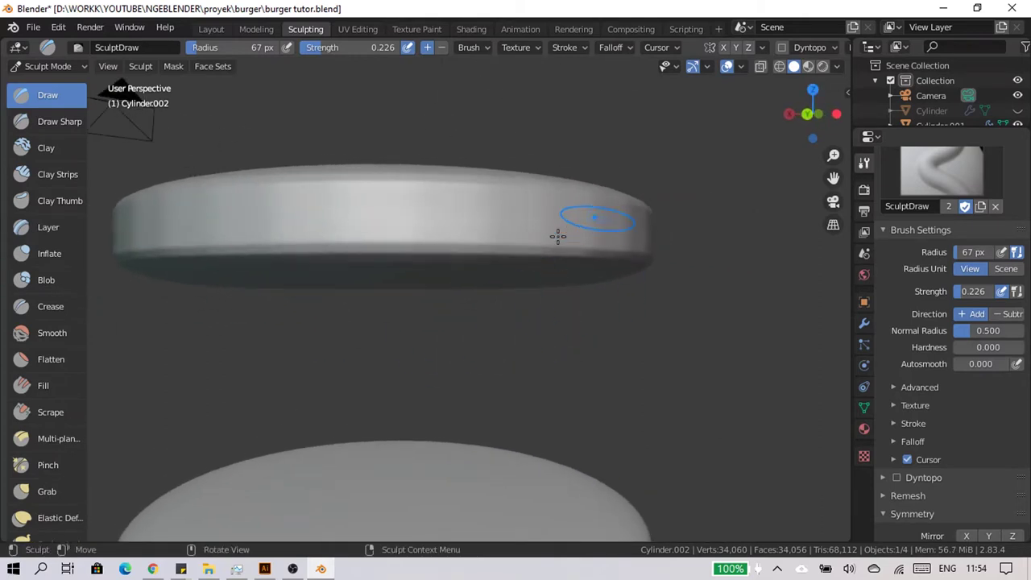
mouse_move(544, 201)
middle_mouse_down()
mouse_move(564, 209)
mouse_move(548, 219)
middle_mouse_up()
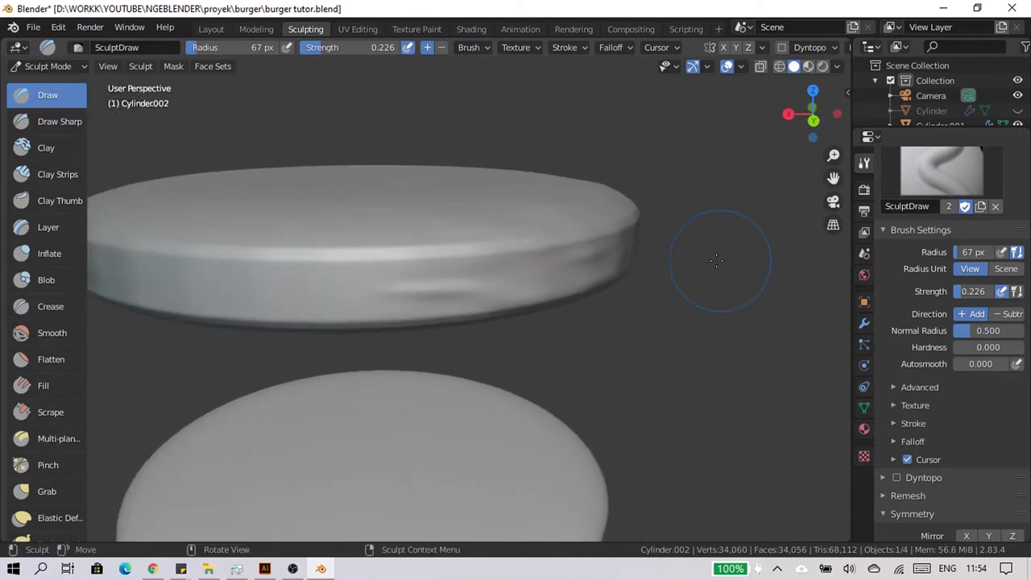
mouse_move(714, 272)
middle_mouse_down()
mouse_move(292, 285)
mouse_move(376, 290)
mouse_move(422, 248)
middle_mouse_up()
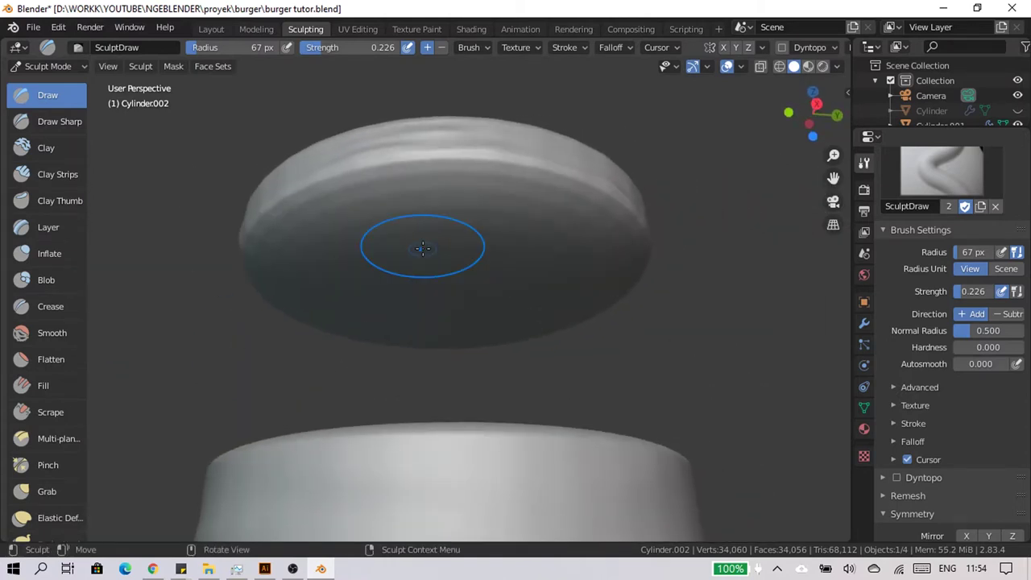
left_click(211, 29)
- In Edit Mode, pull a rim point outward with proportional editing (size 0.513)
scroll(344, 180, "up", 2)
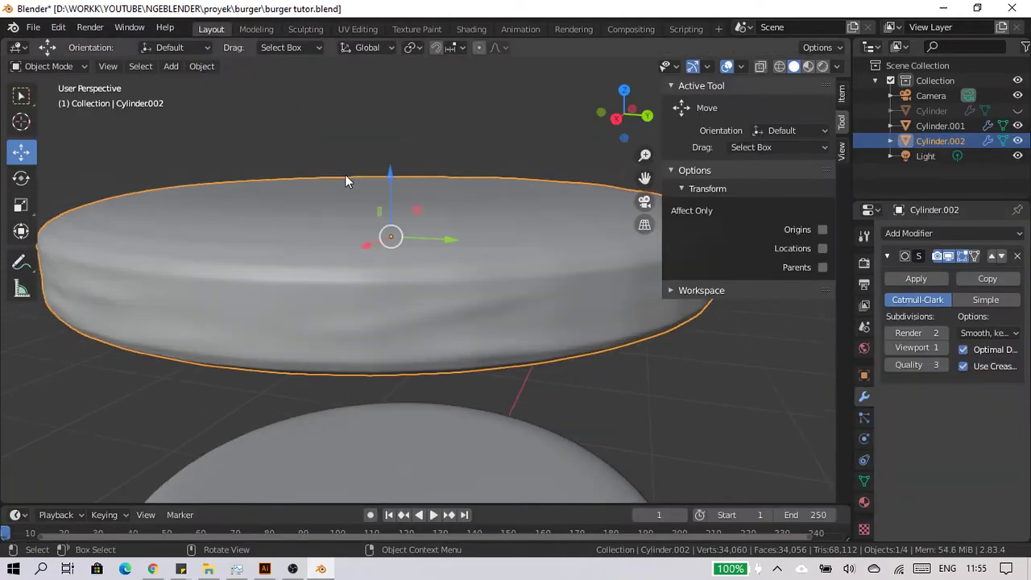
key("Tab")
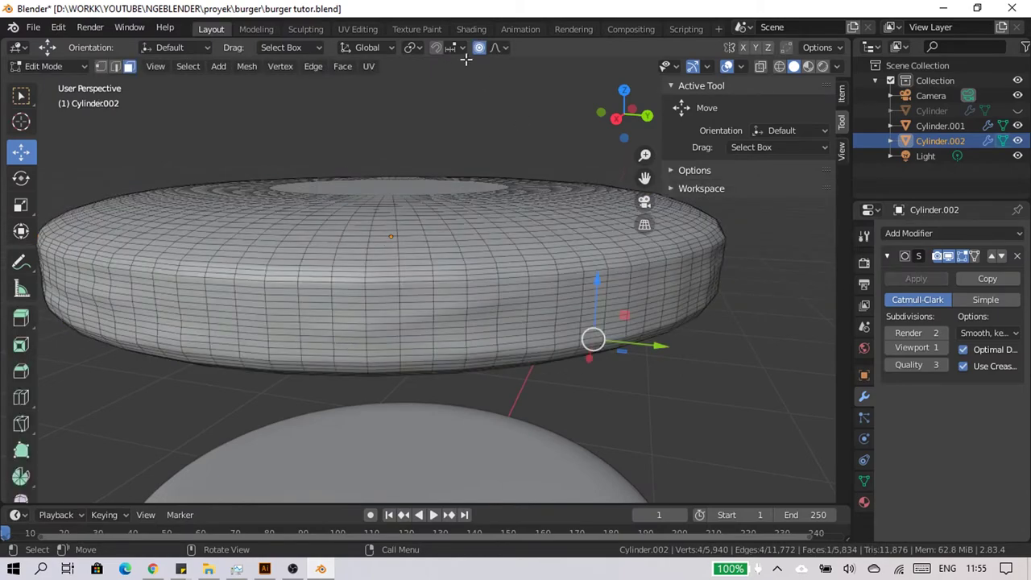
middle_click_drag(605, 244, 597, 255)
scroll(612, 225, "up", 2)
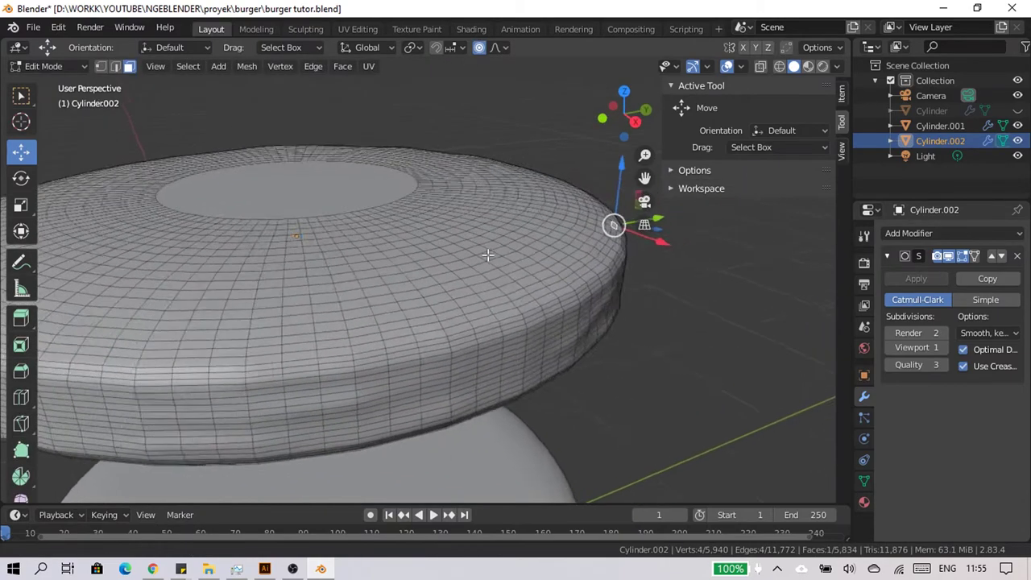
mouse_move(453, 335)
middle_mouse_down()
mouse_move(663, 327)
mouse_move(478, 218)
mouse_move(470, 299)
middle_mouse_up()
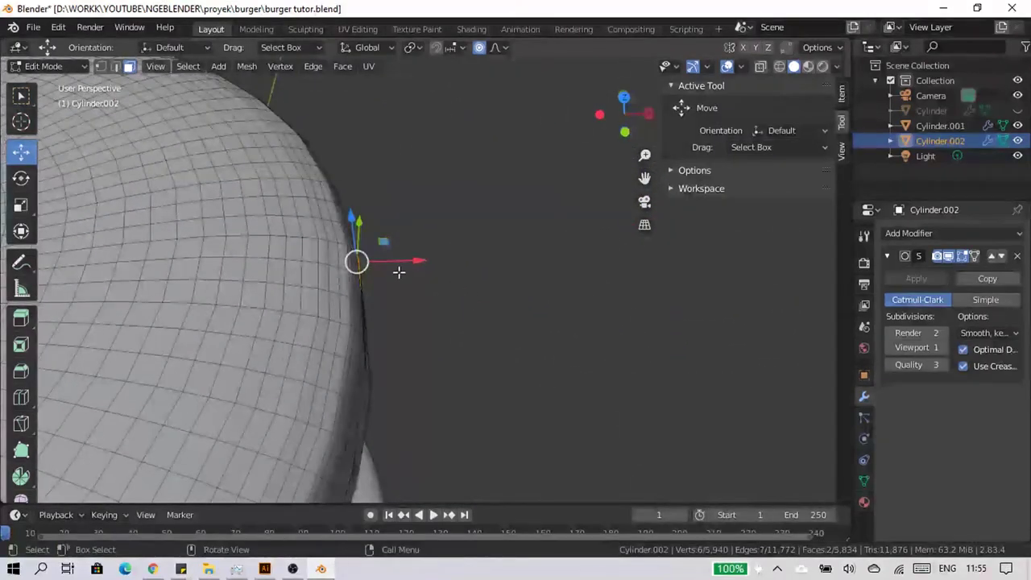
left_click_drag(416, 261, 392, 253)
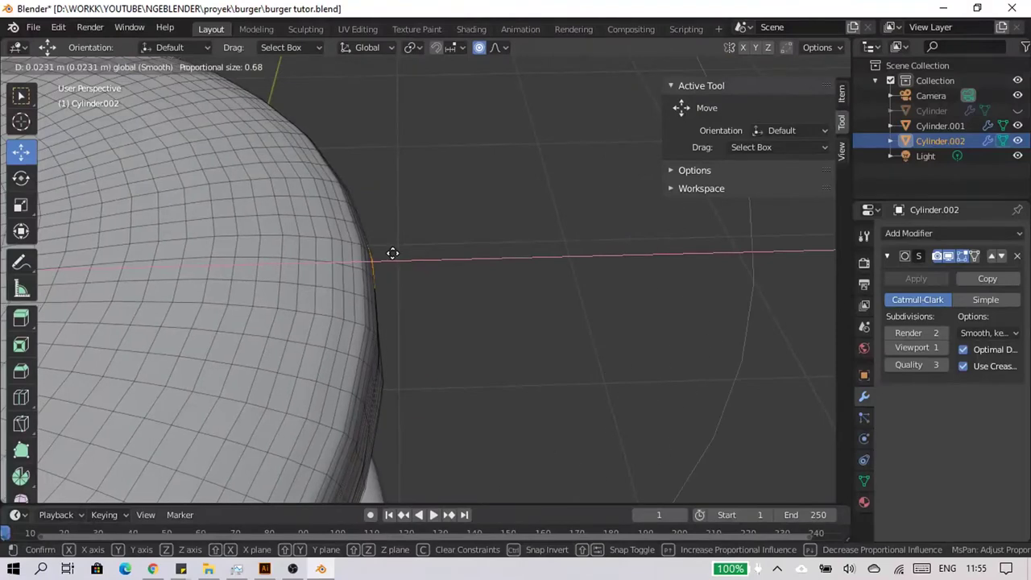
scroll(403, 260, "up", 5)
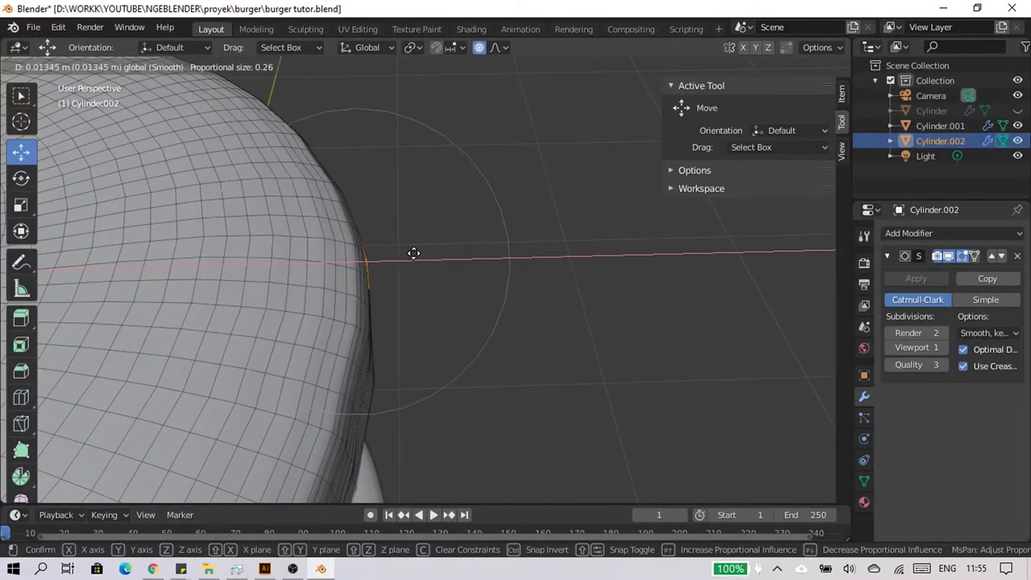
left_click(415, 250)
- Pull the disc's edge again with soft proportional falloff
scroll(415, 250, "down", 5)
scroll(442, 313, "down", 3)
key("g")
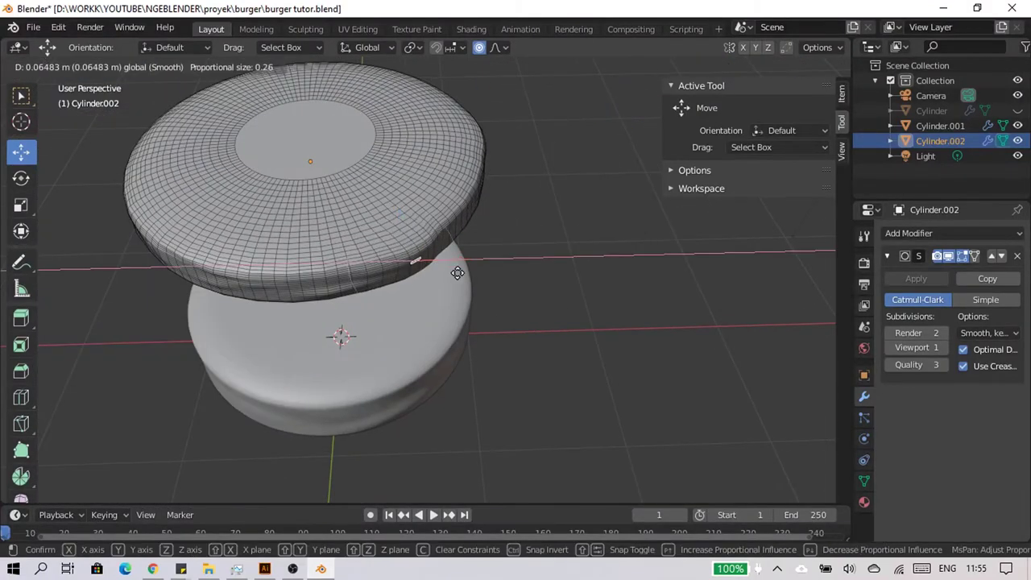
scroll(166, 234, "down", 6)
left_click(166, 234)
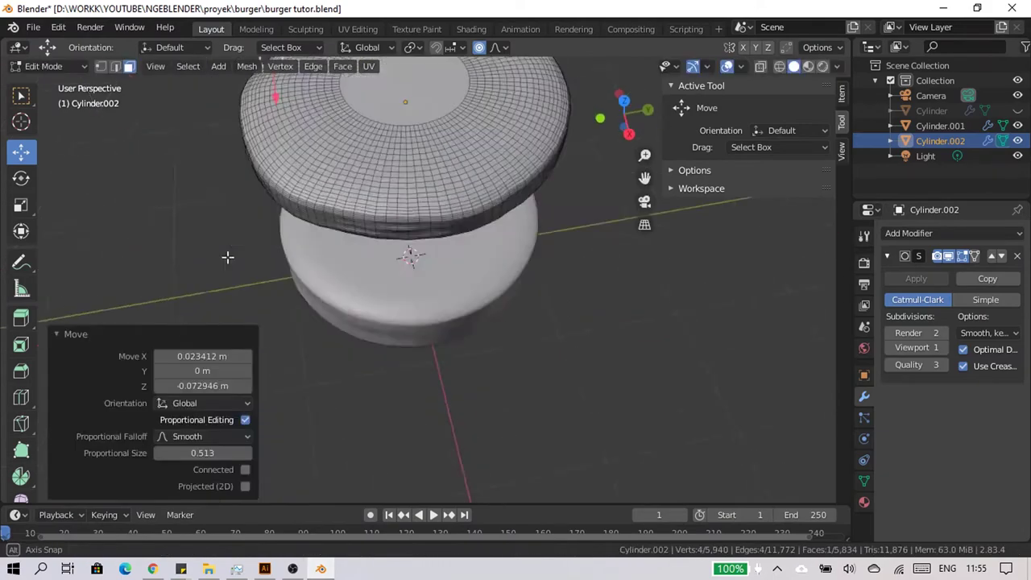
- Move the selected vertices slightly down on Z and return to Object Mode
mouse_move(230, 258)
middle_mouse_down()
mouse_move(174, 182)
mouse_move(444, 263)
mouse_move(381, 262)
mouse_move(492, 276)
middle_mouse_up()
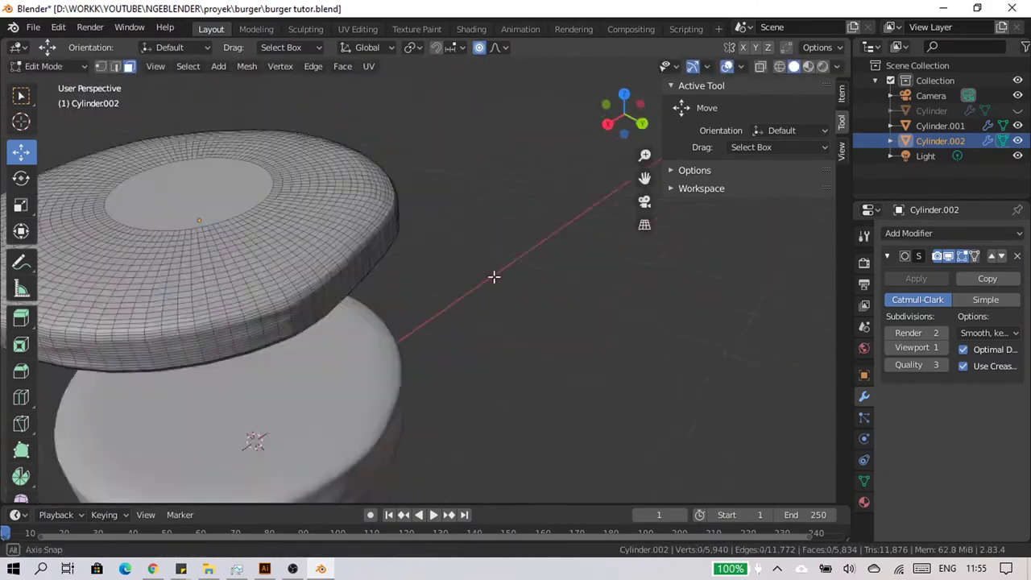
scroll(405, 281, "down", 3)
scroll(400, 260, "up", 3)
key("g")
key("z")
left_click(355, 184)
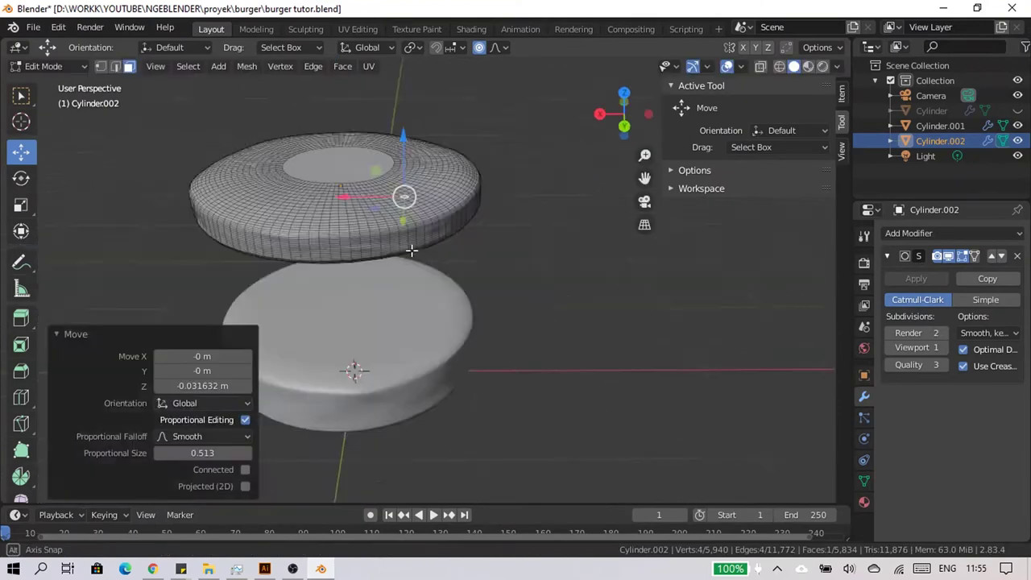
middle_click_drag(357, 368, 462, 216)
key("Tab")
- Select the top cylinder and switch the viewport to Material Preview shading
middle_click_drag(531, 255, 456, 214)
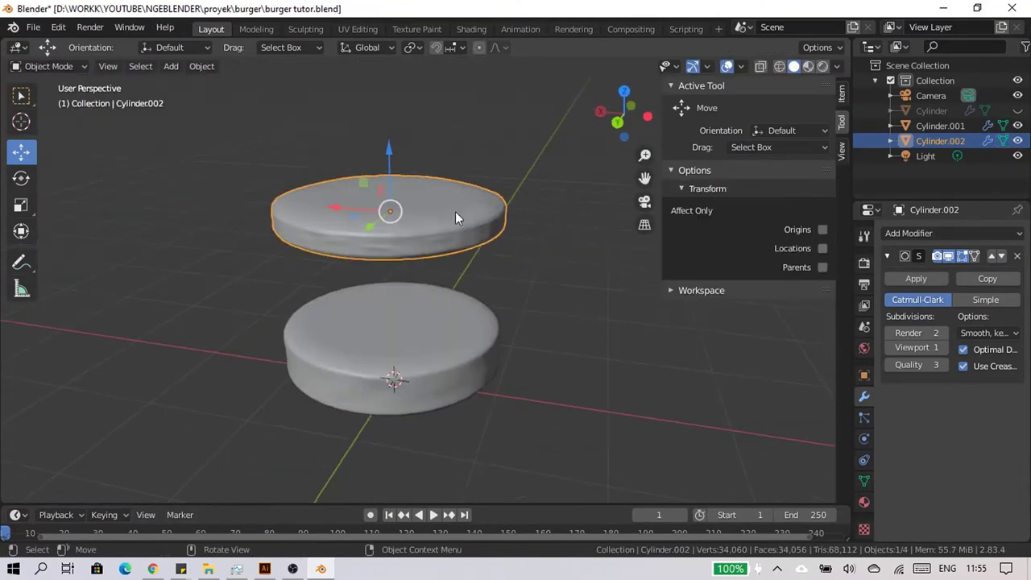
left_click(495, 150)
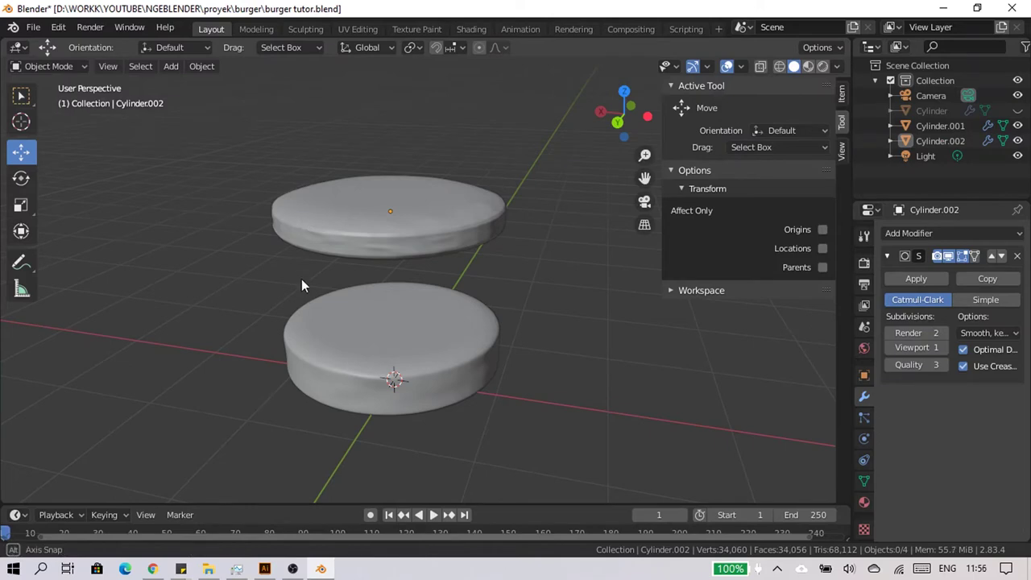
middle_click_drag(302, 279, 348, 244)
scroll(311, 275, "up", 4)
middle_click_drag(313, 276, 443, 276)
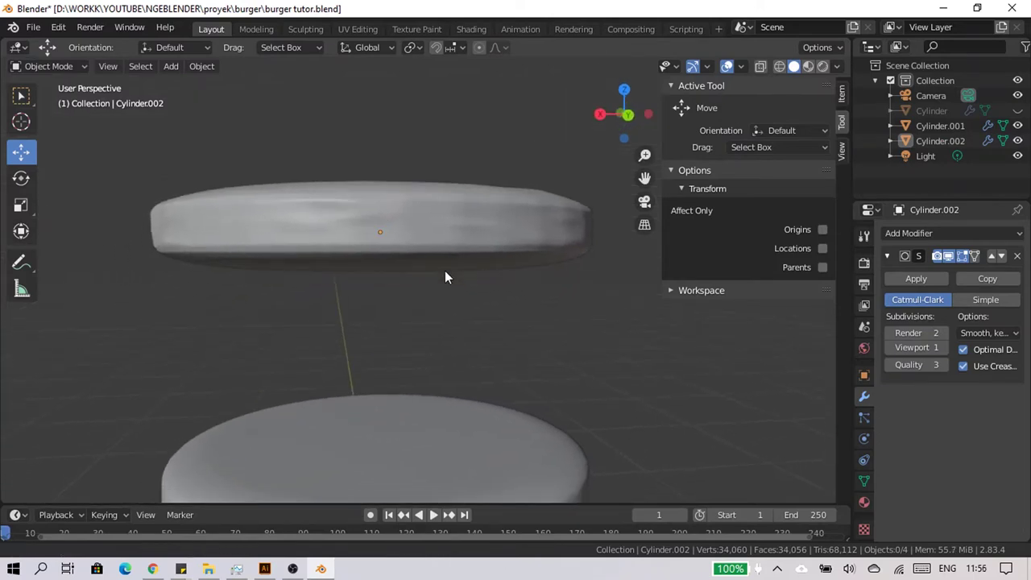
scroll(397, 240, "up", 2)
scroll(398, 241, "down", 1)
left_click(348, 193)
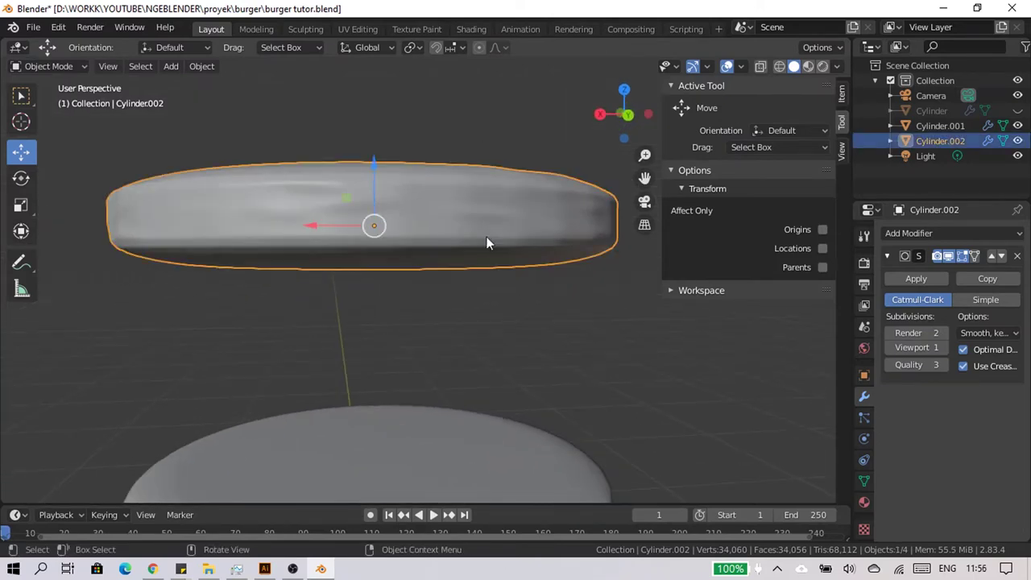
left_click(808, 66)
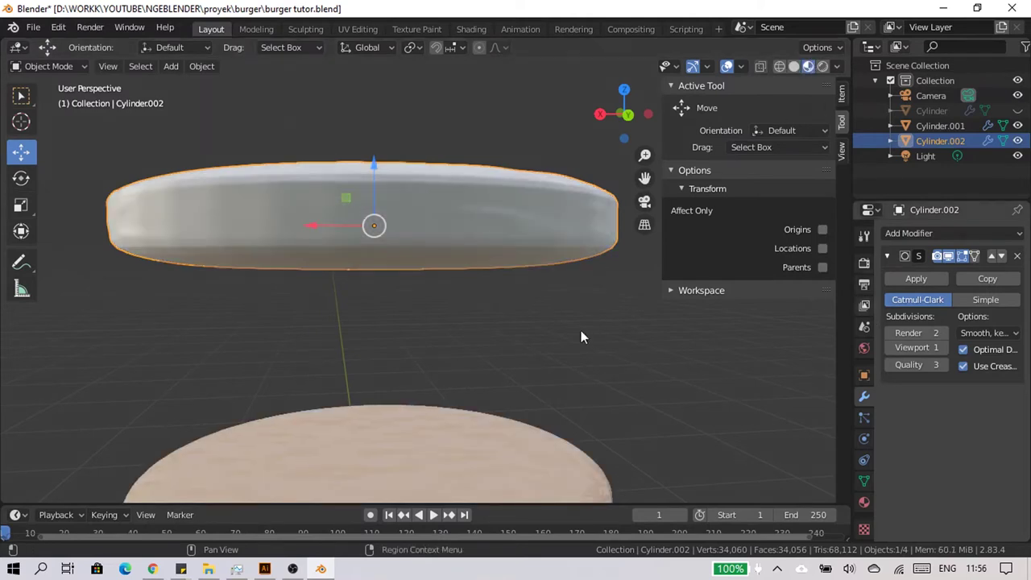
- Hide Cylinder.001, the bottom bun, and reselect Cylinder.002
scroll(448, 388, "down", 1)
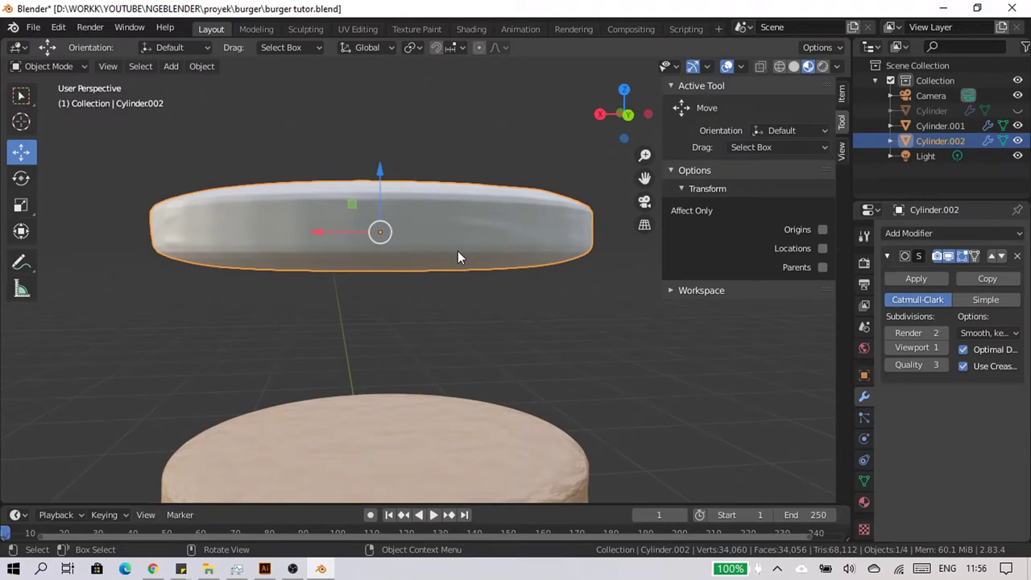
middle_click_drag(475, 342, 458, 250)
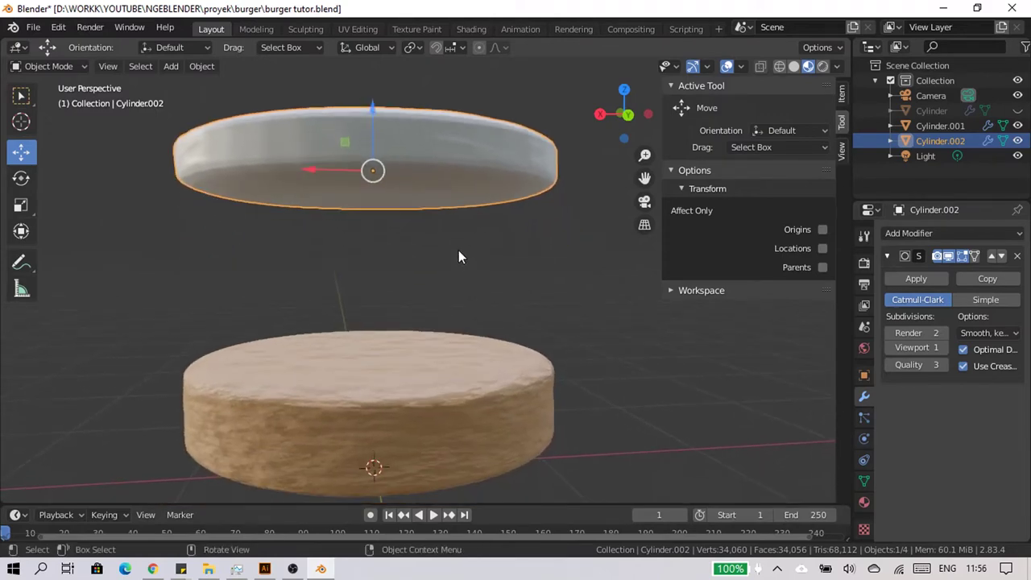
left_click(456, 415)
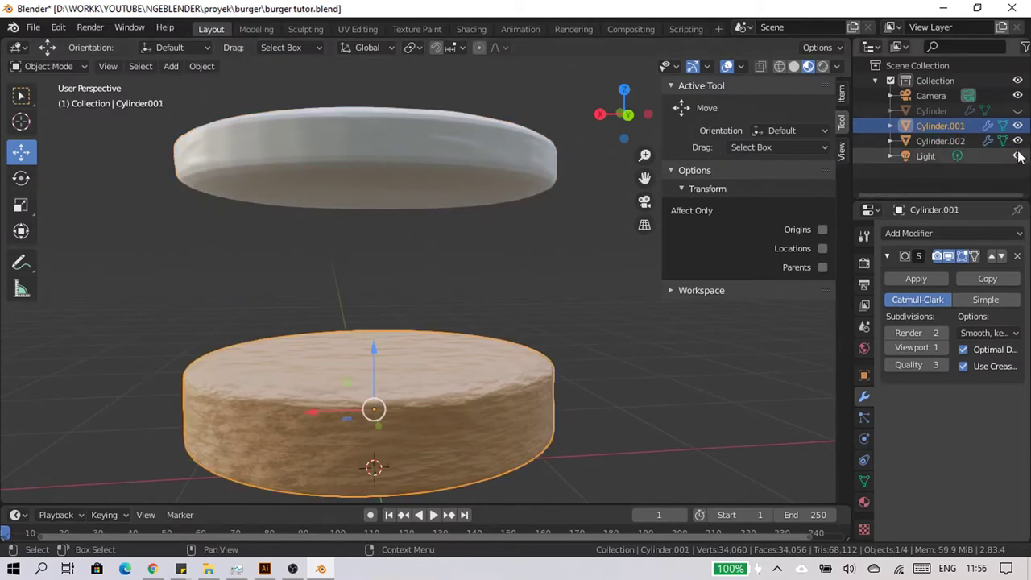
key("h")
left_click(409, 196)
scroll(318, 187, "up", 2)
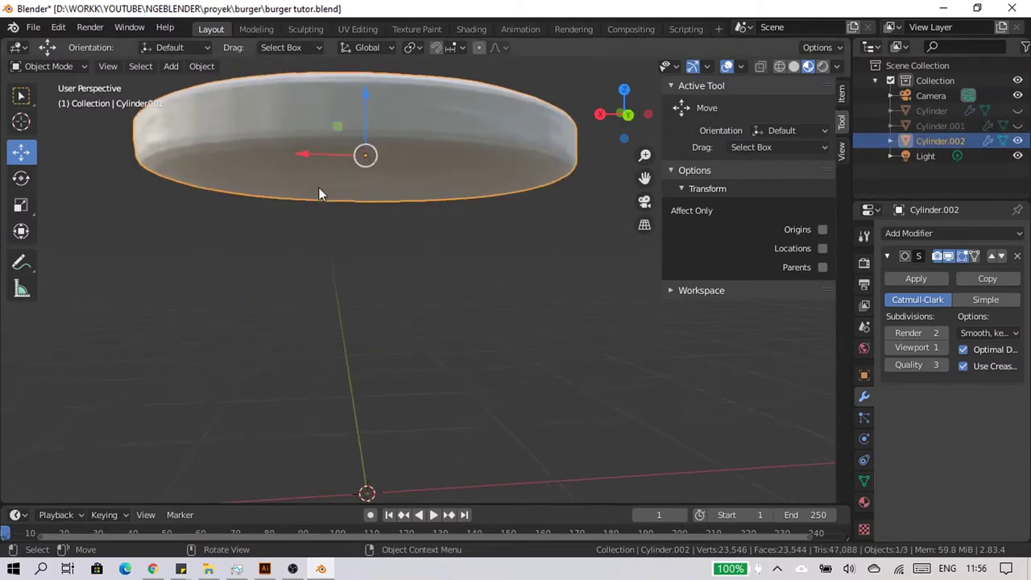
scroll(320, 193, "up", 1)
mouse_move(324, 198)
middle_mouse_down("shift")
mouse_move(359, 294)
mouse_move(419, 327)
middle_mouse_up("shift")
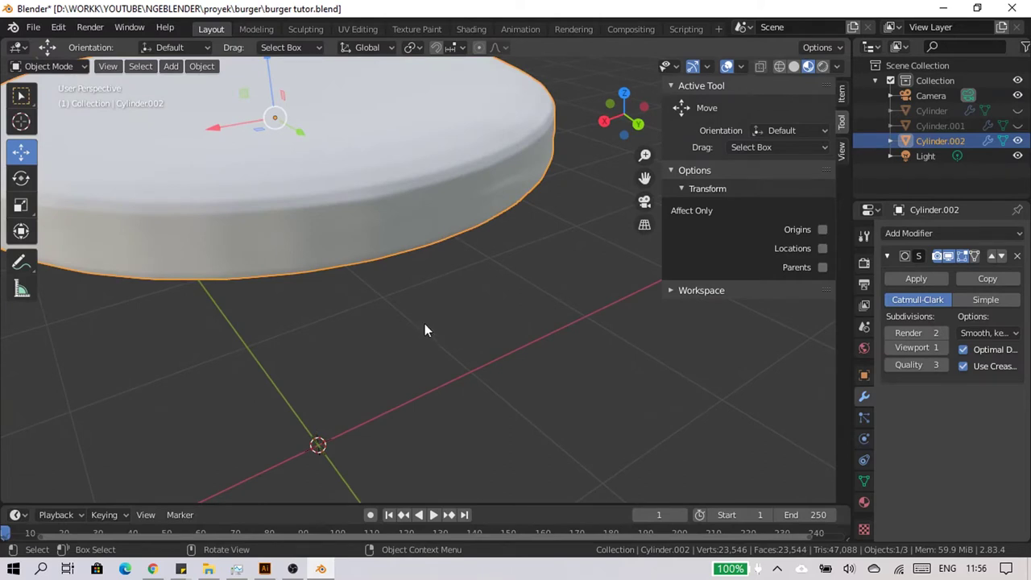
scroll(329, 233, "down", 2)
scroll(391, 251, "down", 1)
left_click(64, 69)
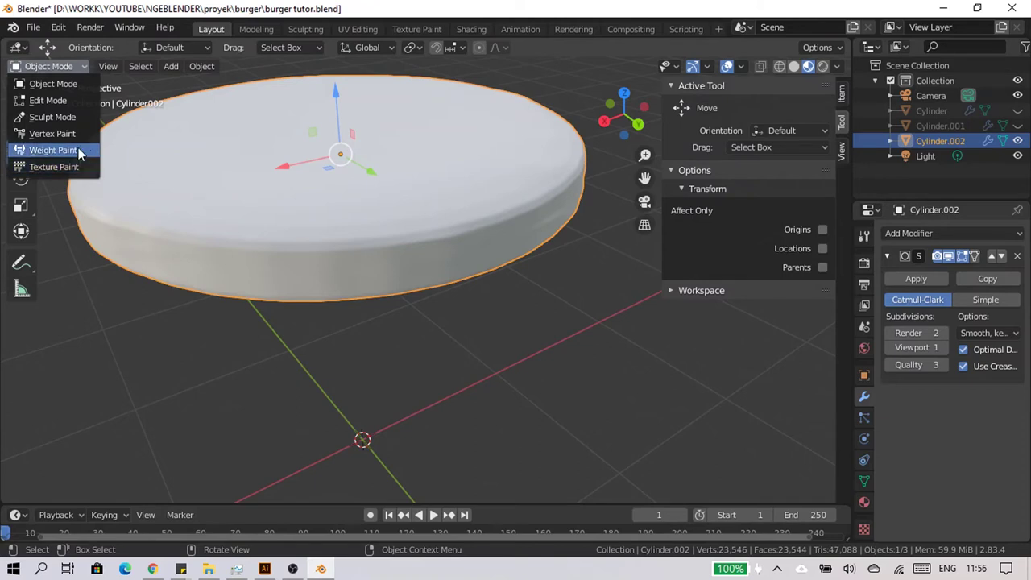
- Switch to Texture Paint and add a red-orange 1024 px Base Color paint slot to Cylinder.002
left_click(75, 168)
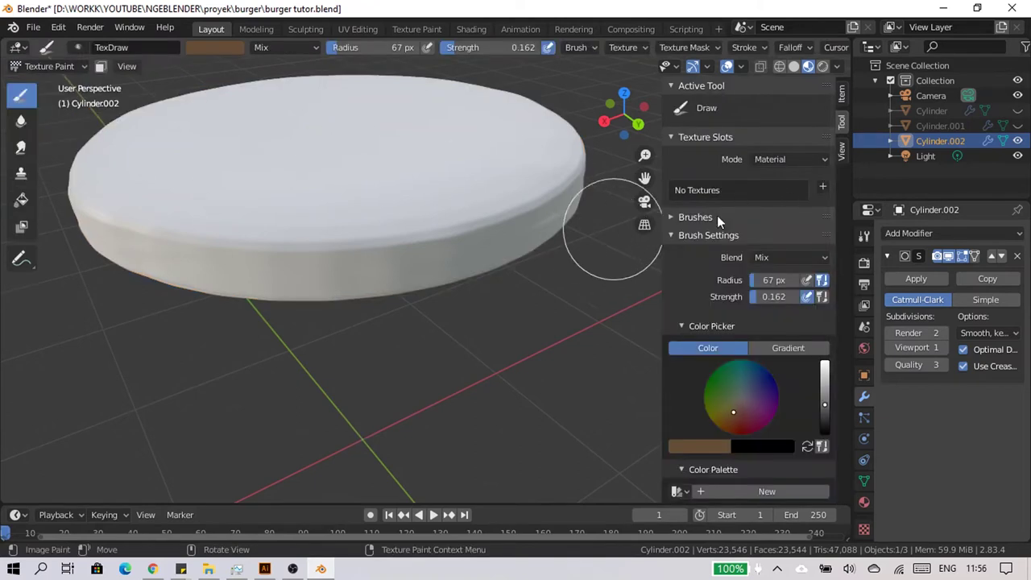
left_click(825, 190)
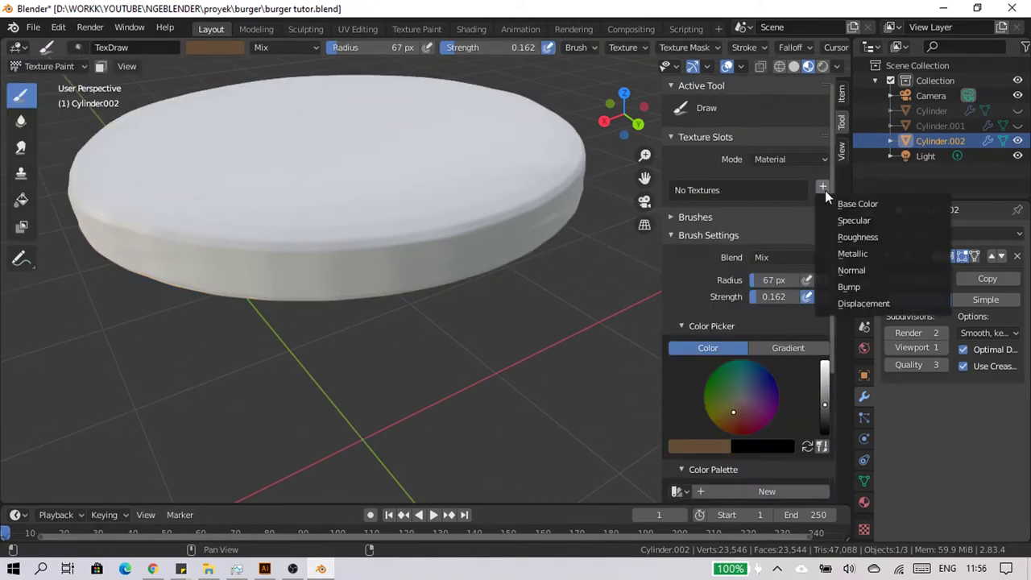
left_click(860, 206)
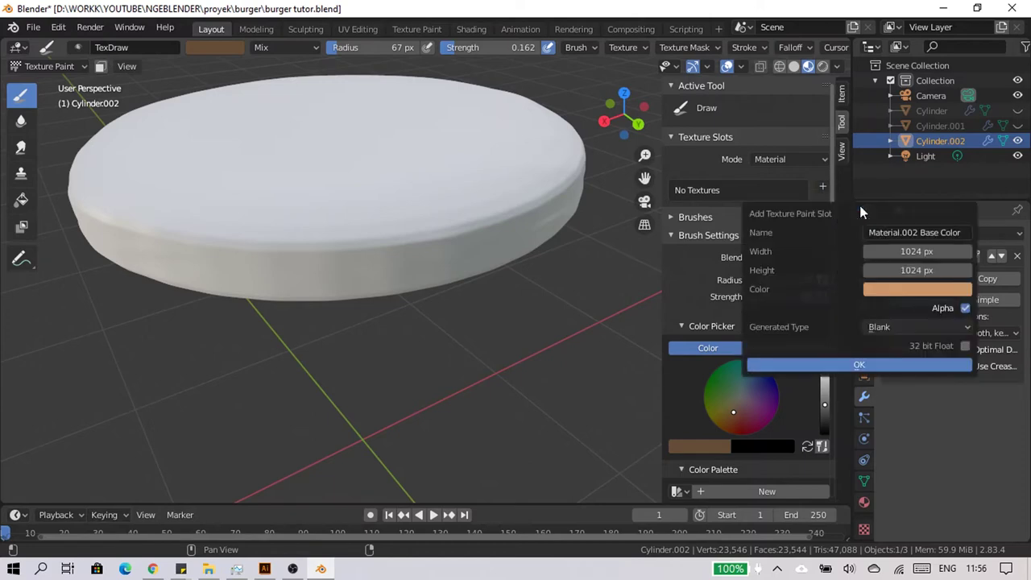
left_click(916, 290)
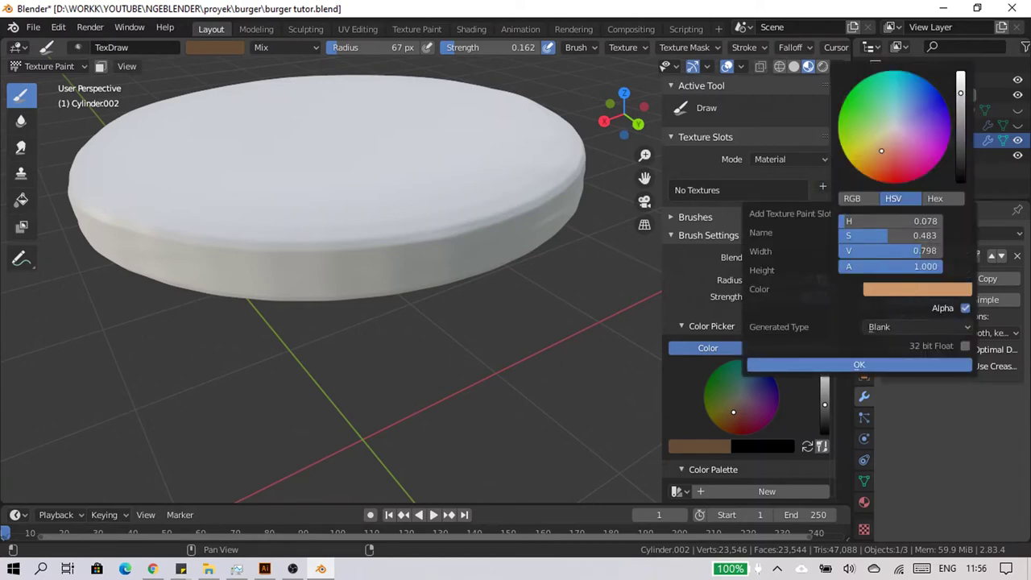
left_click_drag(885, 235, 898, 235)
left_click_drag(877, 156, 881, 160)
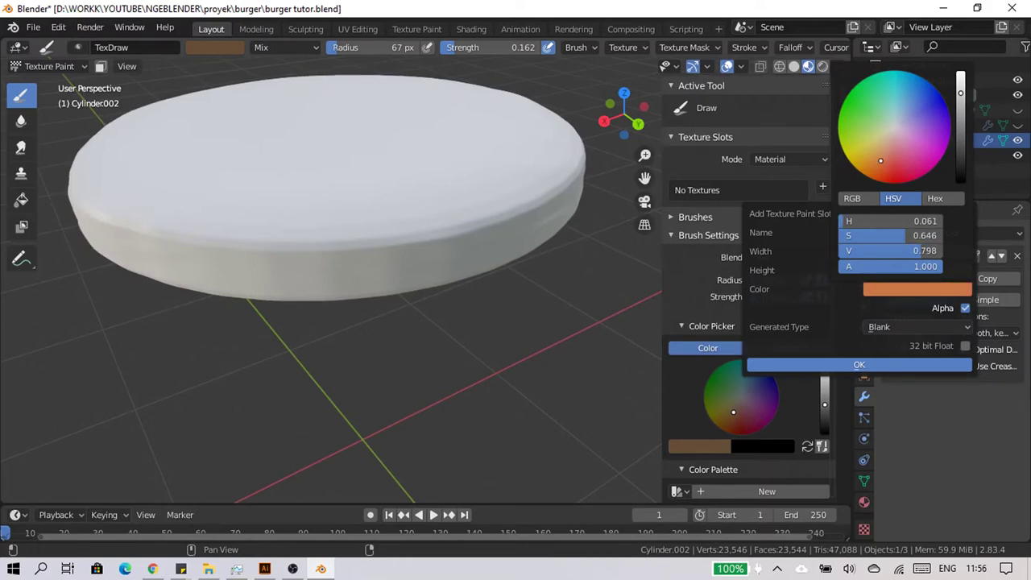
left_click(831, 364)
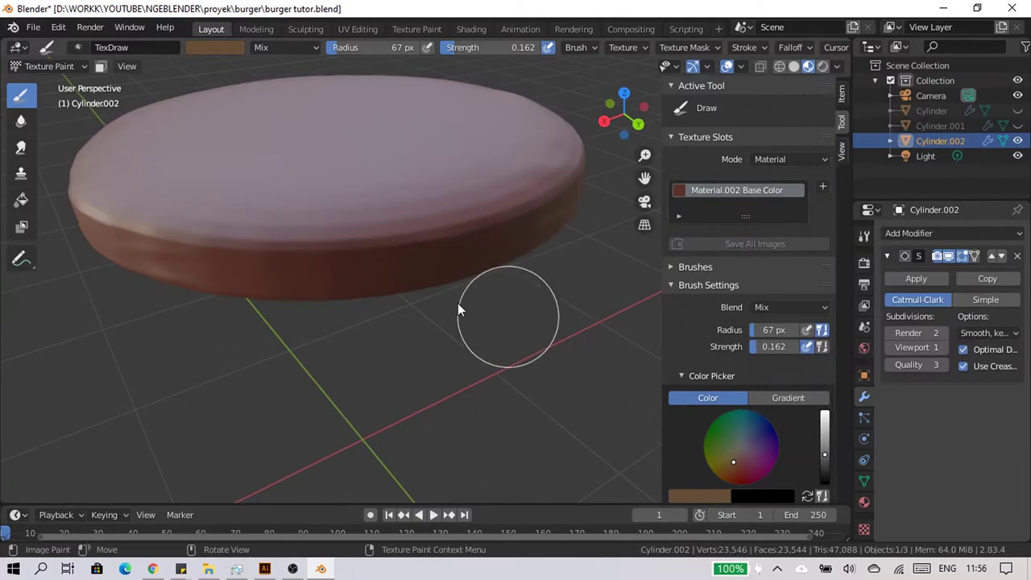
- Darken the brush to near black, raise Strength to 0.309, and shade the disc's sides brown
mouse_move(457, 302)
middle_mouse_down()
mouse_move(436, 257)
mouse_move(465, 213)
mouse_move(521, 238)
mouse_move(400, 267)
mouse_move(347, 301)
middle_mouse_up()
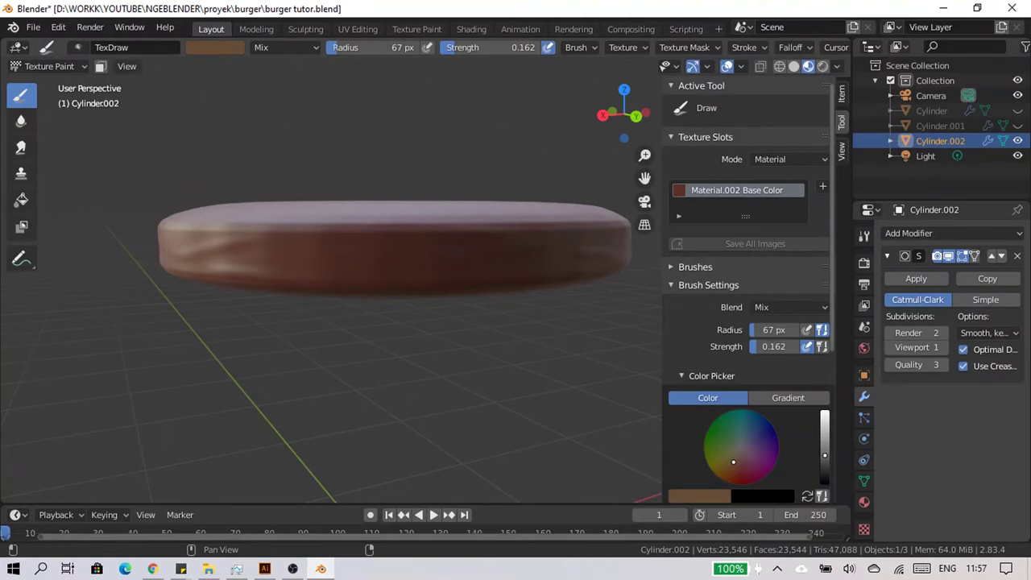
left_click_drag(823, 457, 824, 475)
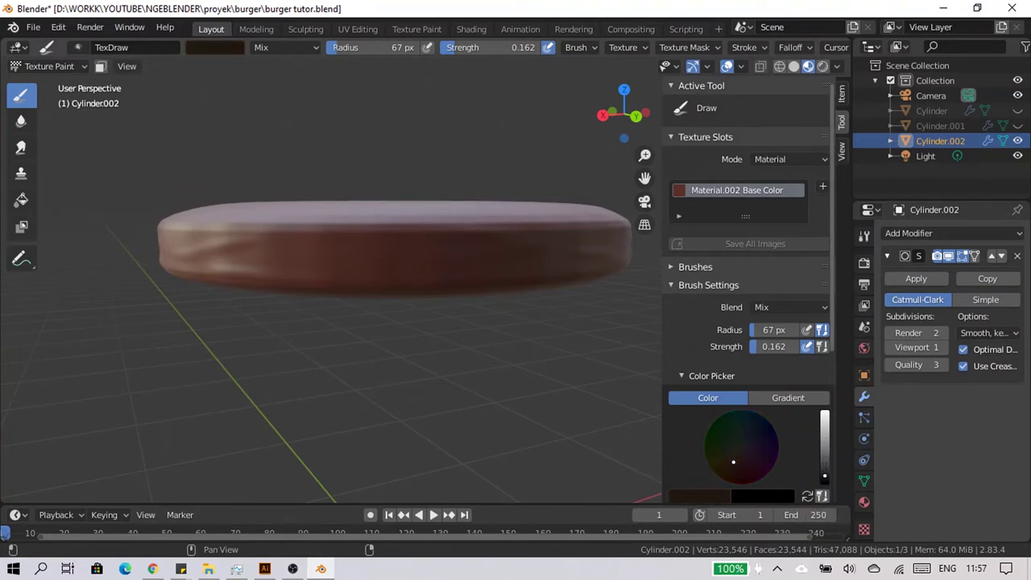
mouse_move(241, 356)
middle_mouse_down()
mouse_move(298, 361)
mouse_move(313, 313)
mouse_move(547, 331)
middle_mouse_up()
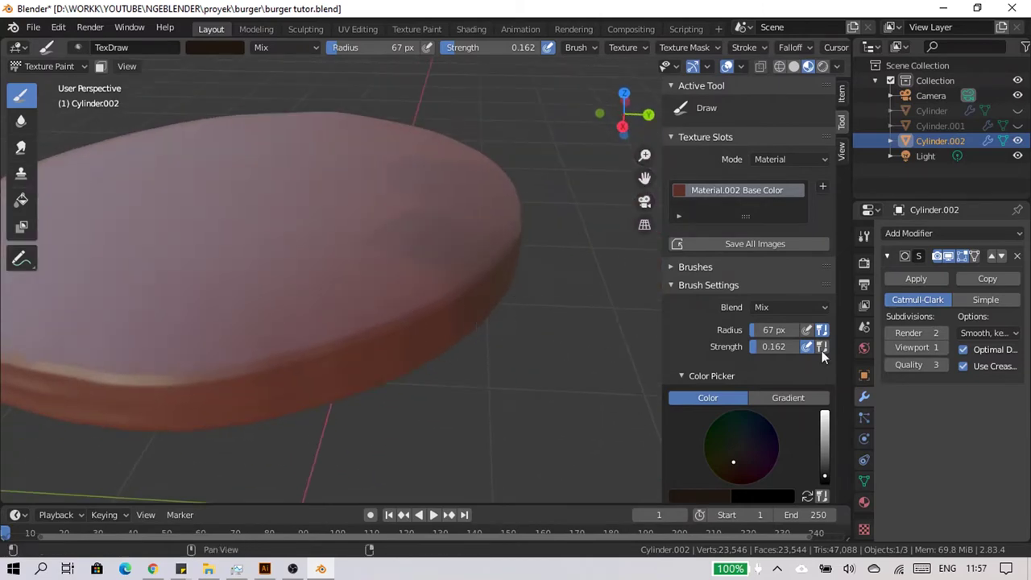
left_click_drag(765, 347, 770, 347)
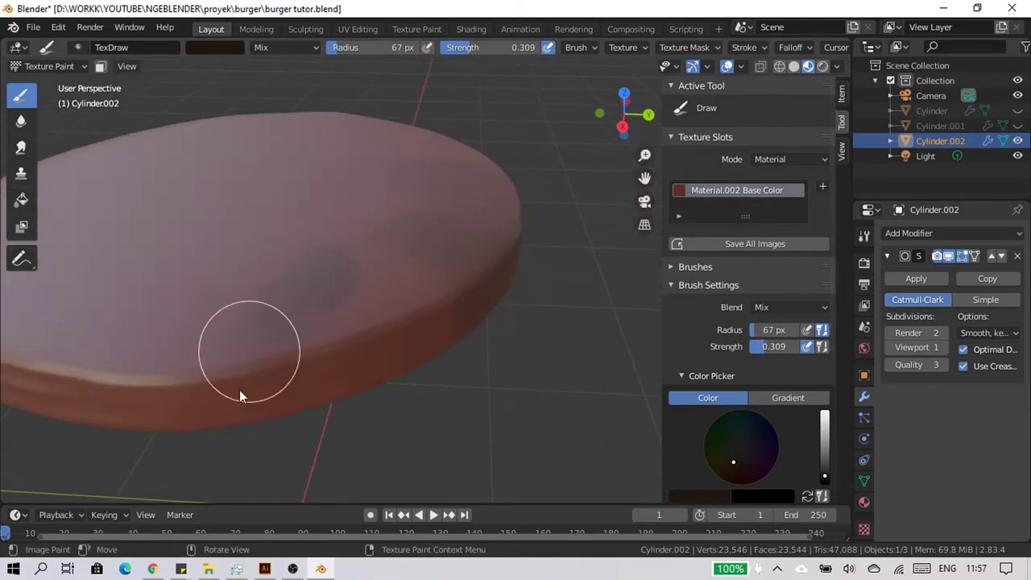
mouse_move(423, 364)
middle_mouse_down()
mouse_move(330, 400)
mouse_move(372, 365)
middle_mouse_up()
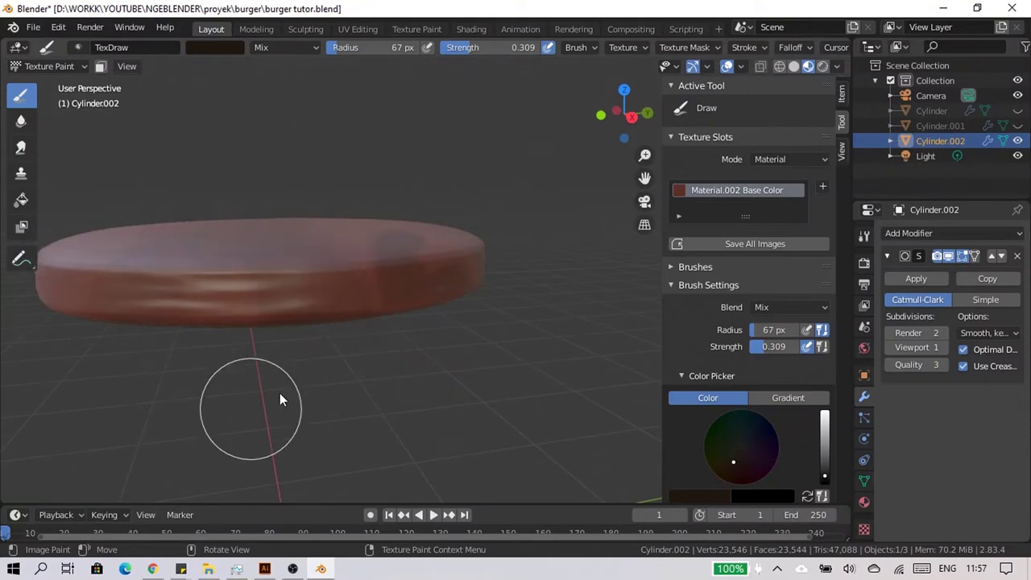
mouse_move(281, 392)
middle_mouse_down()
mouse_move(354, 343)
mouse_move(299, 357)
middle_mouse_up()
scroll(298, 363, "up", 3)
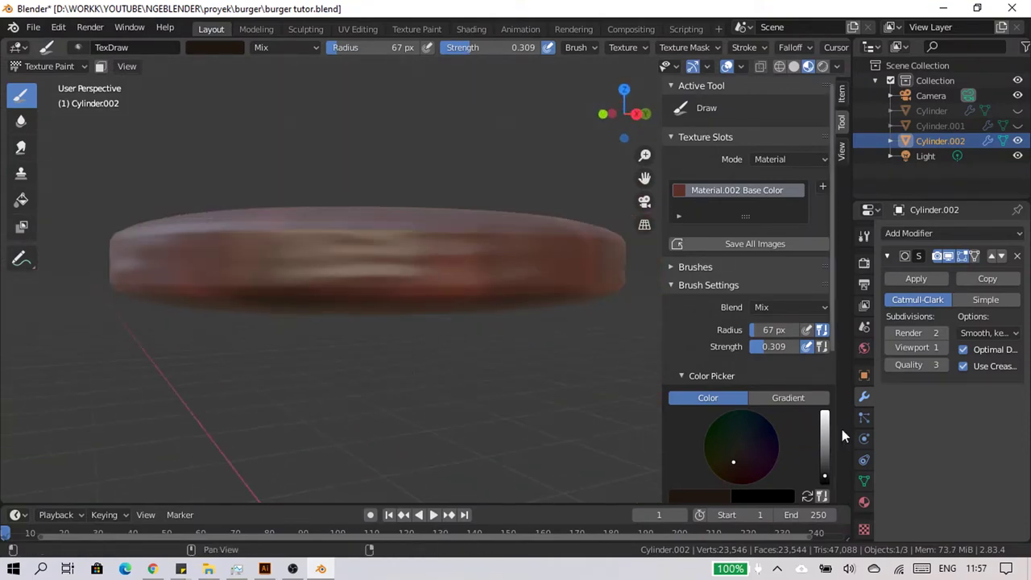
left_click_drag(823, 435, 823, 487)
mouse_move(346, 282)
middle_mouse_down()
mouse_move(418, 335)
mouse_move(323, 306)
mouse_move(524, 301)
mouse_move(449, 368)
mouse_move(303, 396)
mouse_move(398, 330)
middle_mouse_up()
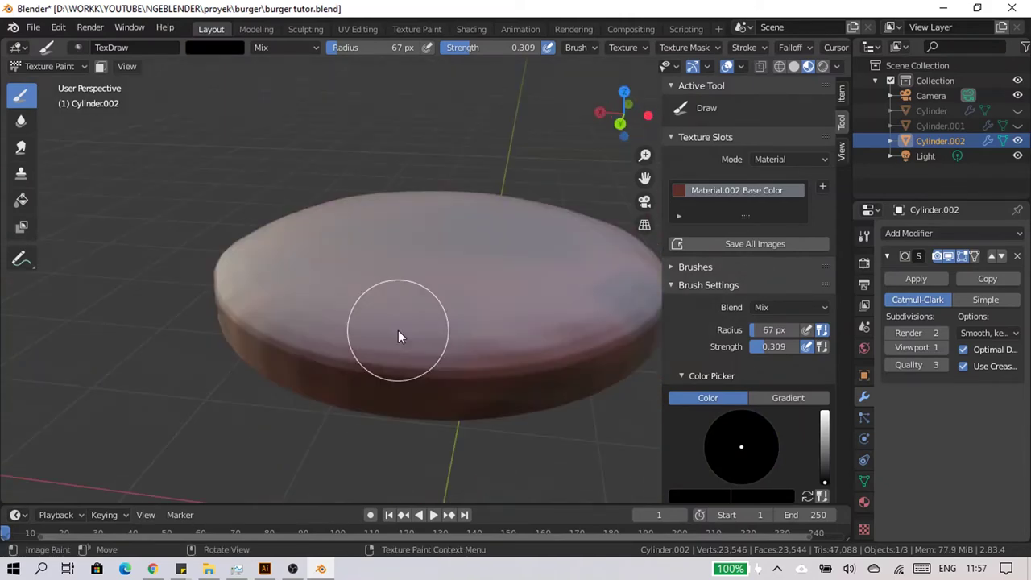
- Shrink the brush radius and paint light grey highlight strokes across the disc top
key("s")
key("f")
left_click(407, 391)
mouse_move(407, 390)
middle_mouse_down()
mouse_move(397, 397)
mouse_move(381, 342)
mouse_move(277, 354)
middle_mouse_up()
left_click_drag(520, 261, 326, 399)
mouse_move(326, 399)
middle_mouse_down()
mouse_move(538, 322)
mouse_move(494, 386)
mouse_move(528, 363)
mouse_move(483, 418)
mouse_move(495, 410)
mouse_move(496, 362)
mouse_move(424, 362)
mouse_move(251, 113)
middle_mouse_up()
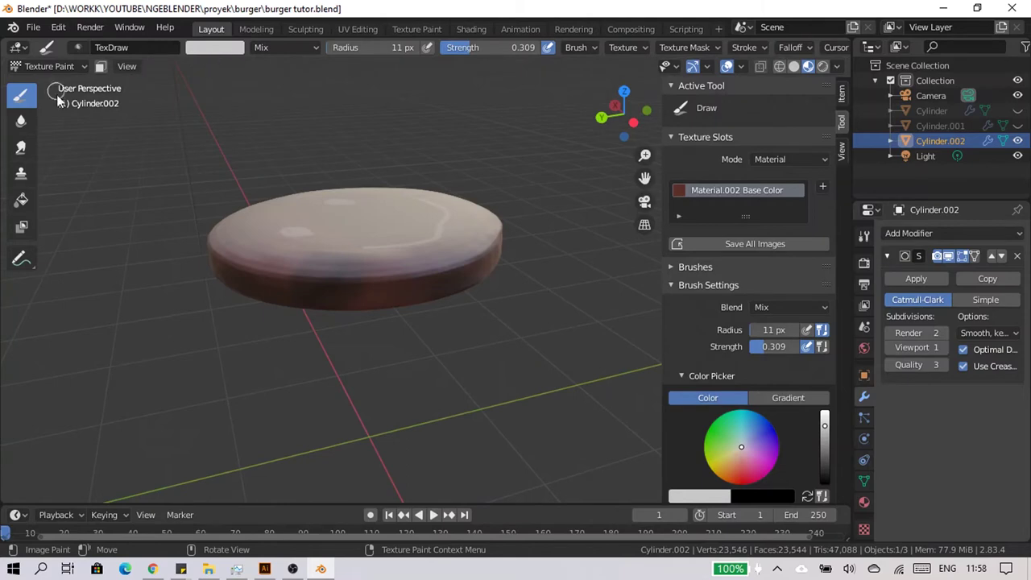
left_click(55, 61)
- Return to Object Mode and, in the Shading workspace, add a Noise Texture node to Material.002
left_click(64, 79)
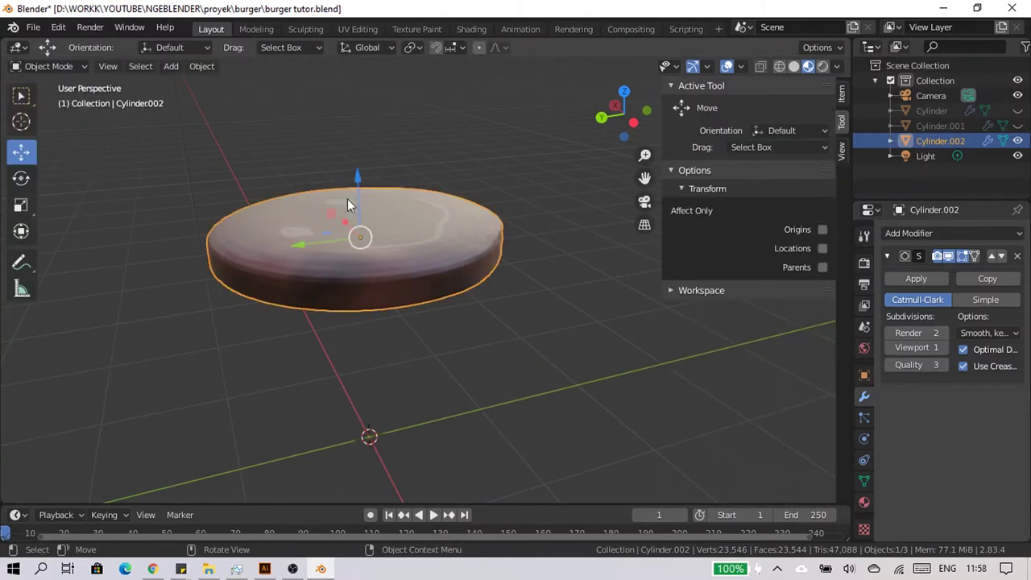
left_click(471, 29)
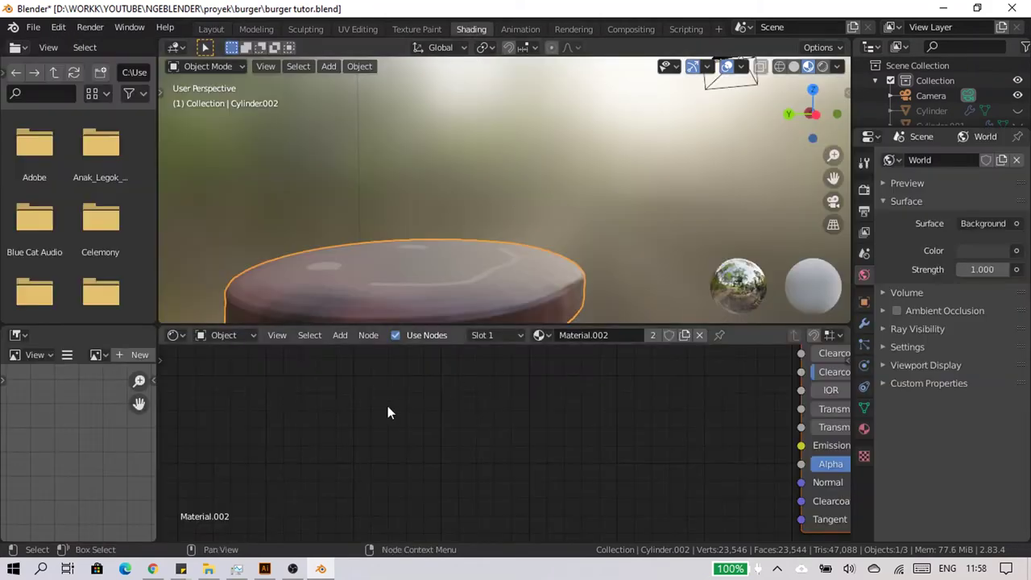
middle_click_drag(664, 419, 518, 473)
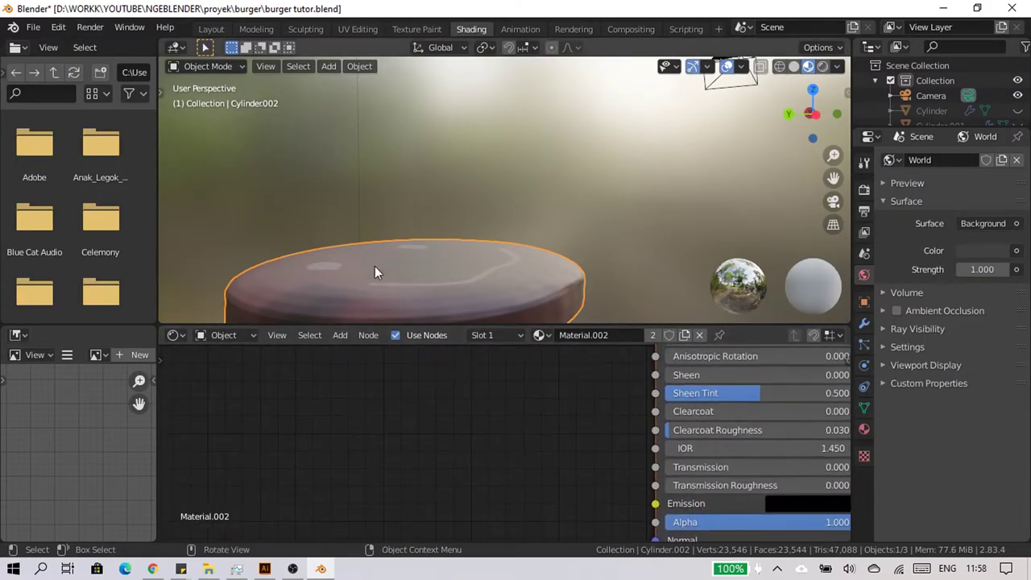
mouse_move(377, 271)
middle_mouse_down()
mouse_move(409, 202)
mouse_move(409, 212)
mouse_move(349, 248)
mouse_move(483, 180)
middle_mouse_up()
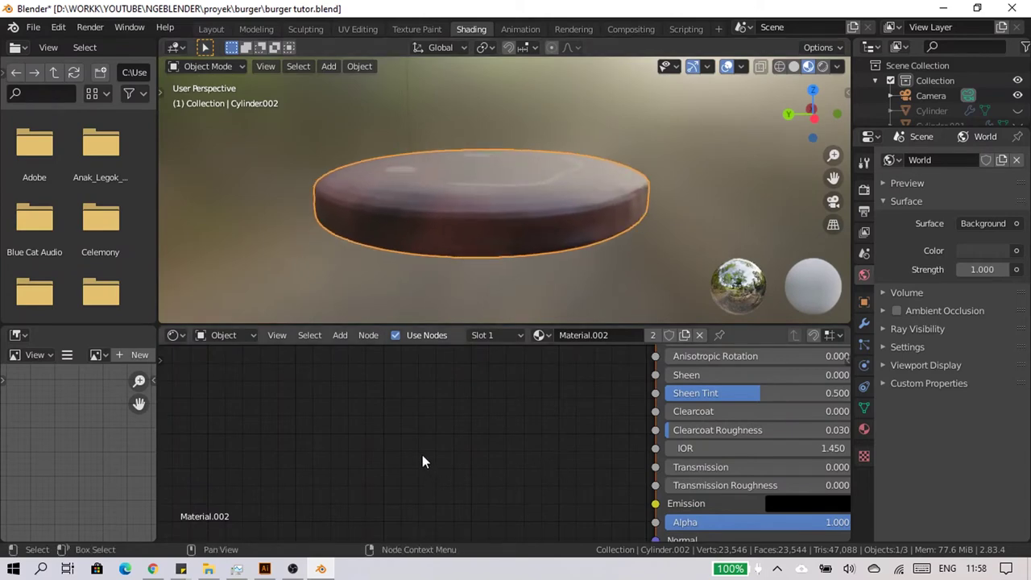
scroll(422, 454, "down", 2)
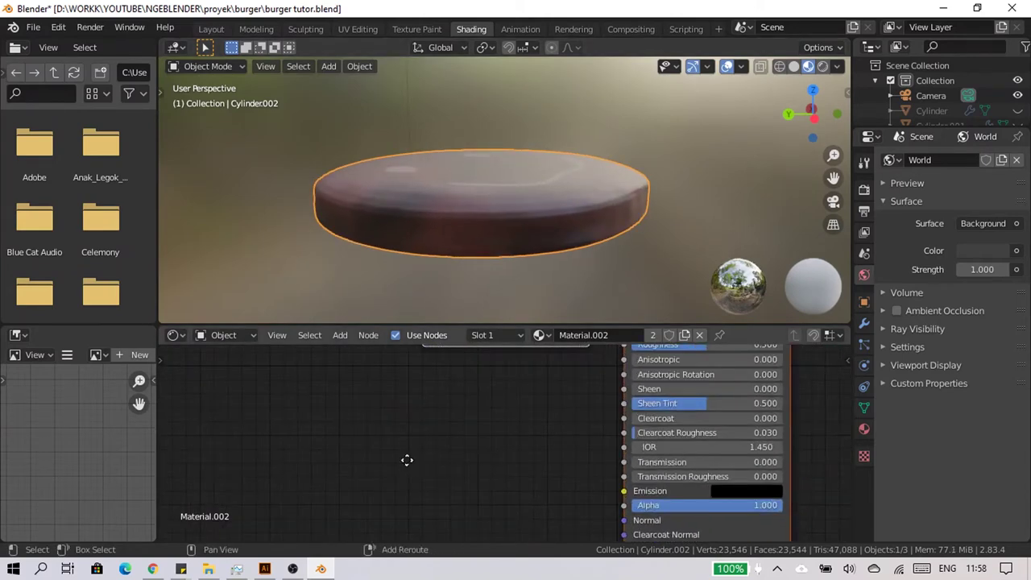
middle_click_drag(407, 460, 464, 441)
key("shift+a")
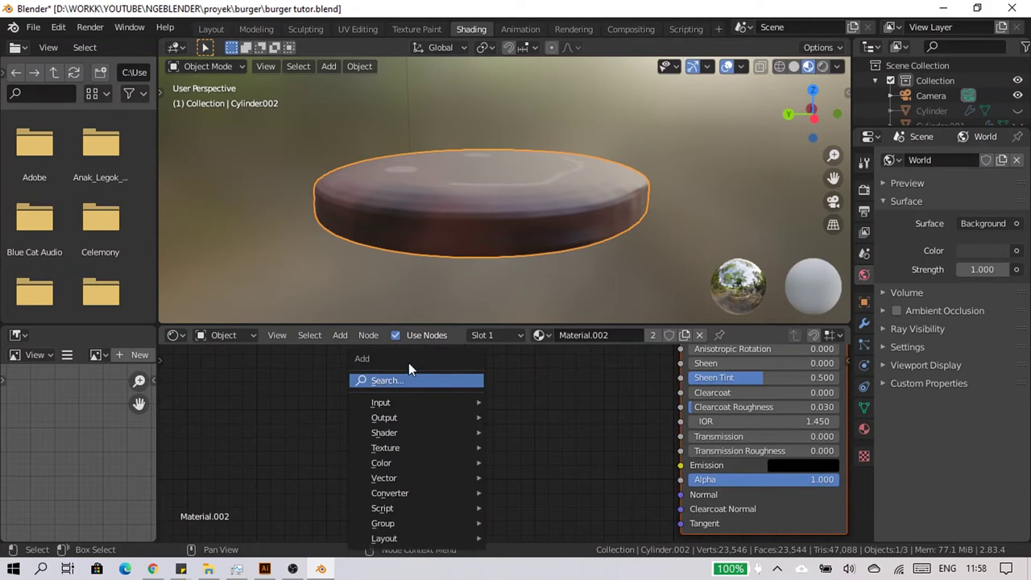
left_click(416, 380)
type("n")
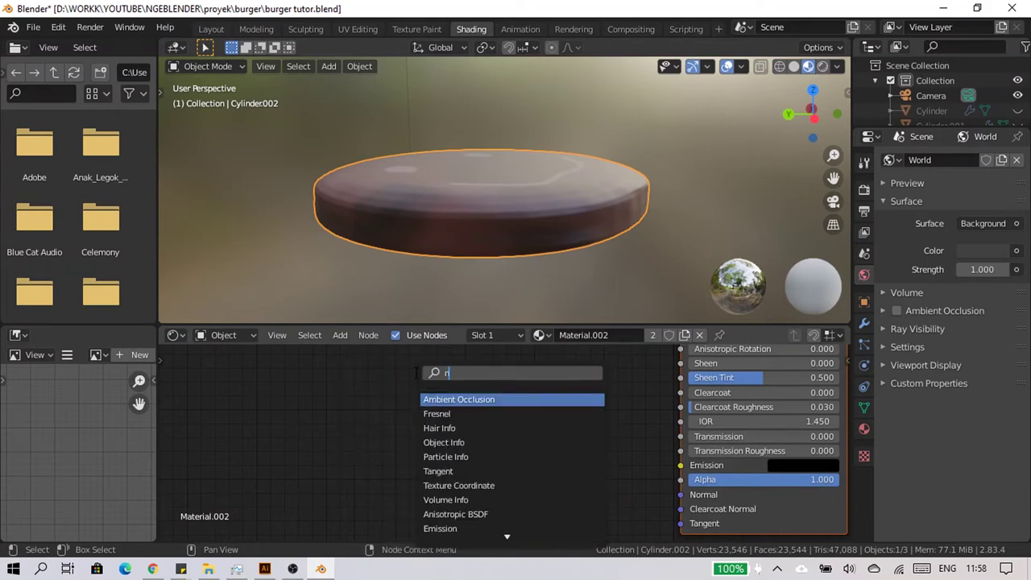
type("oise")
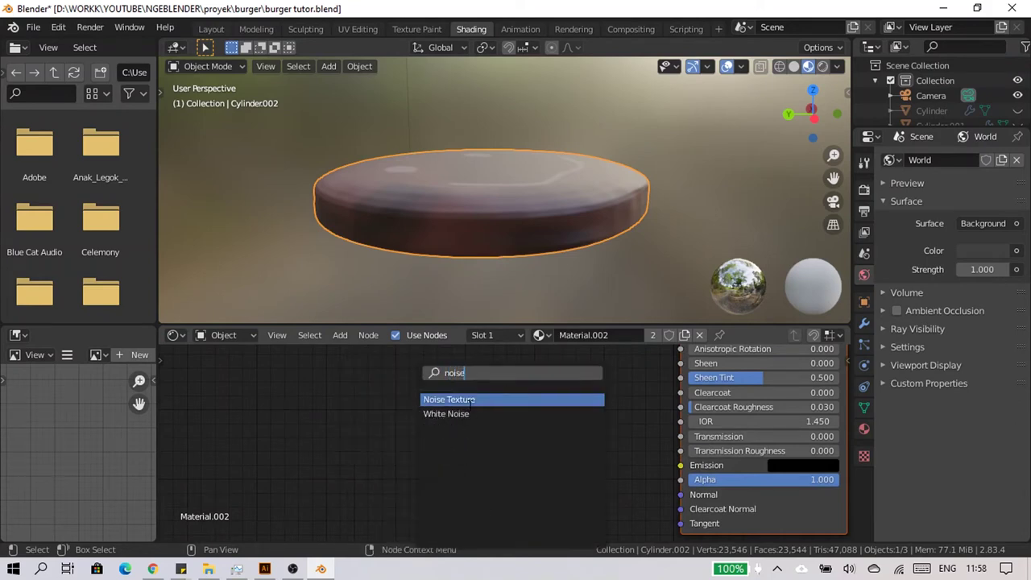
left_click(451, 400)
left_click(469, 393)
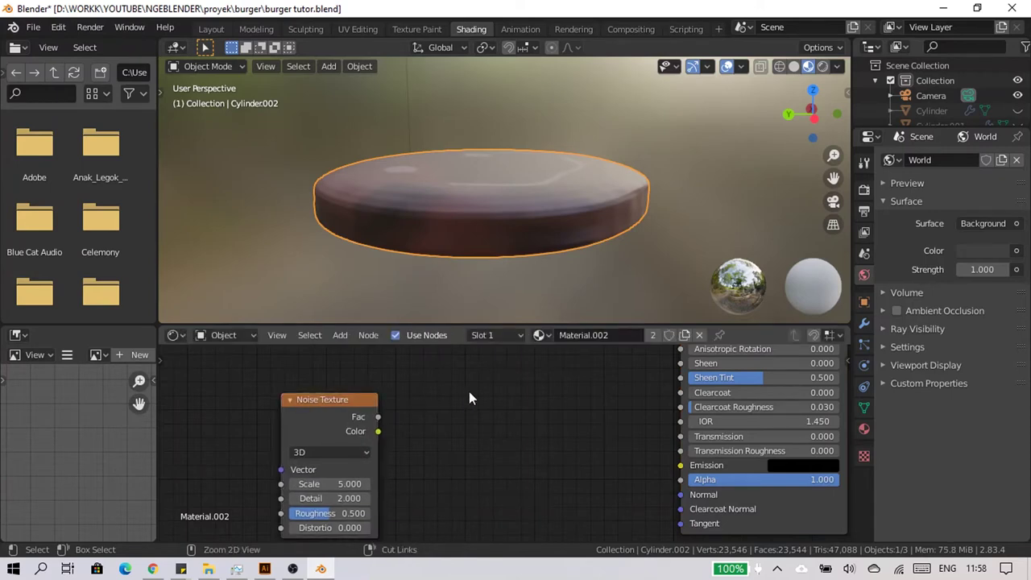
- Add a Bump node beside the Noise Texture node
key("shift+a")
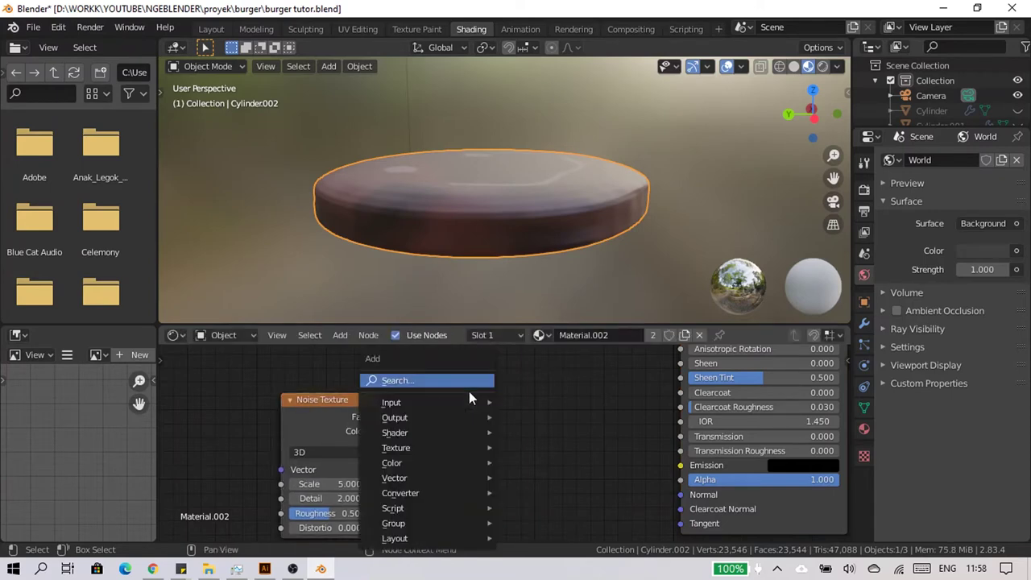
left_click(465, 384)
type("b")
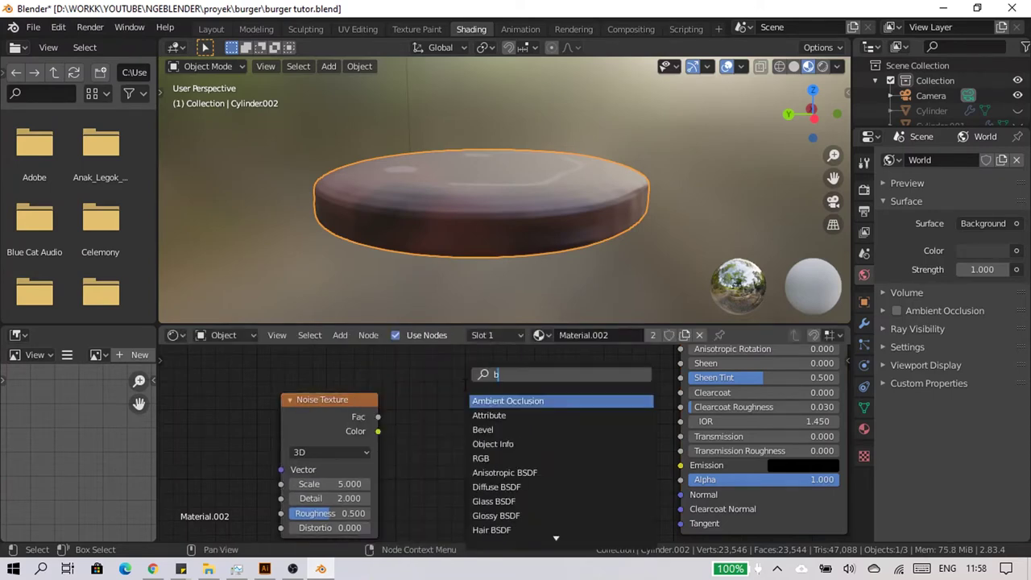
type("ump")
left_click(490, 401)
left_click(491, 424)
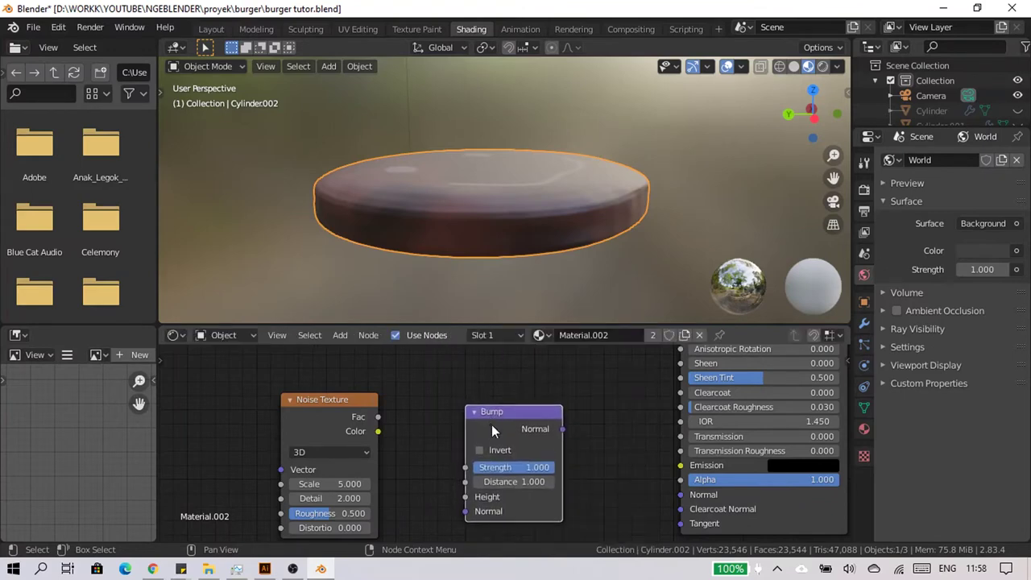
- Link Bump Normal to the Principled Normal and Noise Fac to Bump Height
left_click_drag(561, 428, 680, 493)
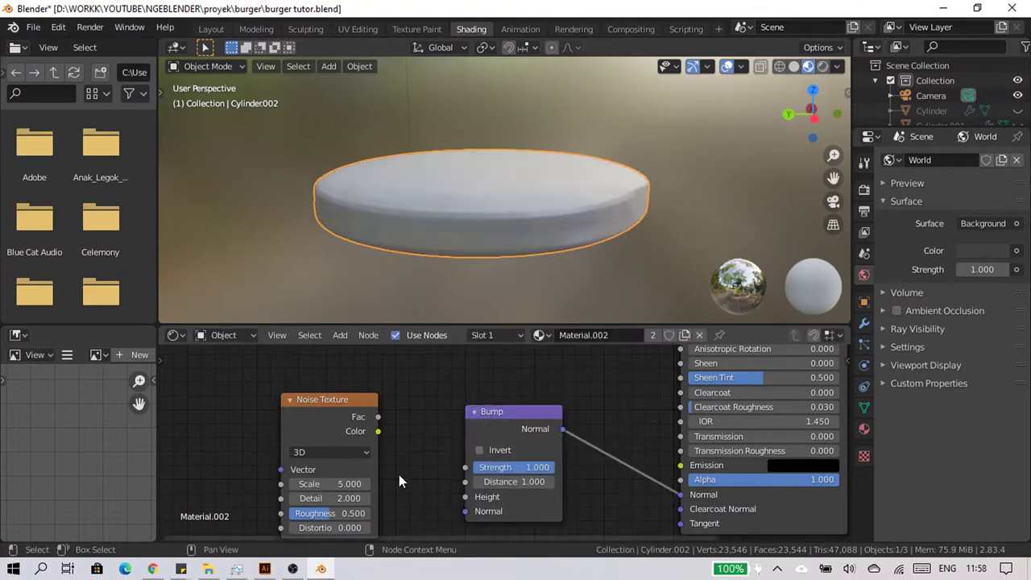
left_click_drag(378, 416, 464, 500)
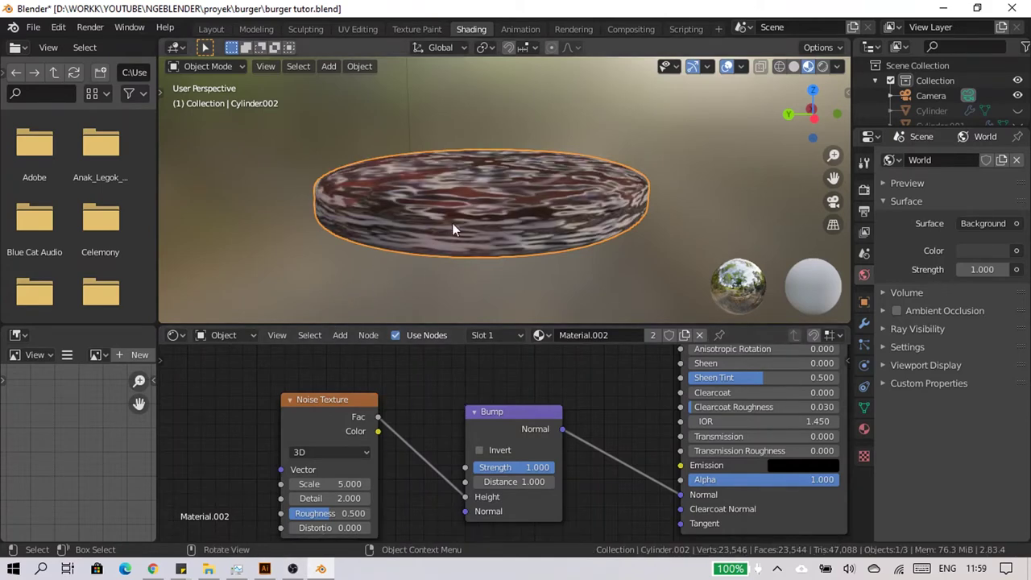
mouse_move(452, 224)
middle_mouse_down()
mouse_move(500, 273)
mouse_move(494, 224)
middle_mouse_up()
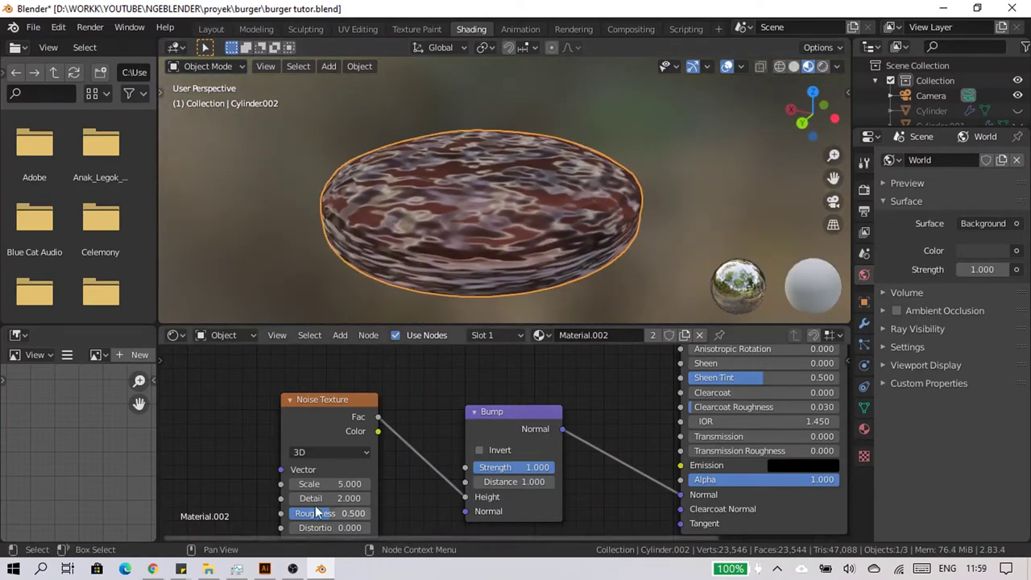
- Set the Noise Texture to Scale 6.7, Detail 4.5 and Roughness 1.0
left_click_drag(330, 483, 371, 483)
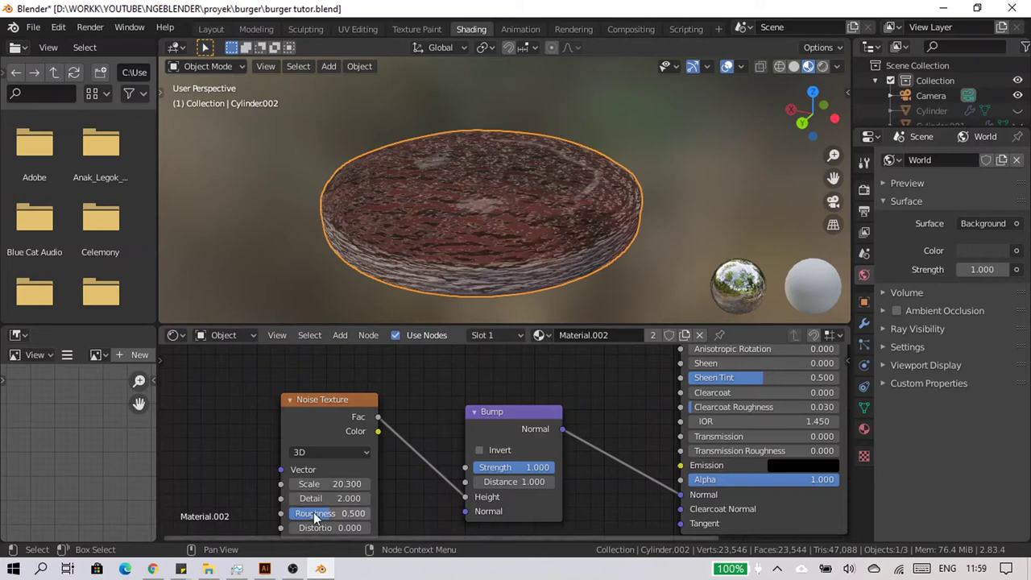
left_click_drag(326, 498, 362, 498)
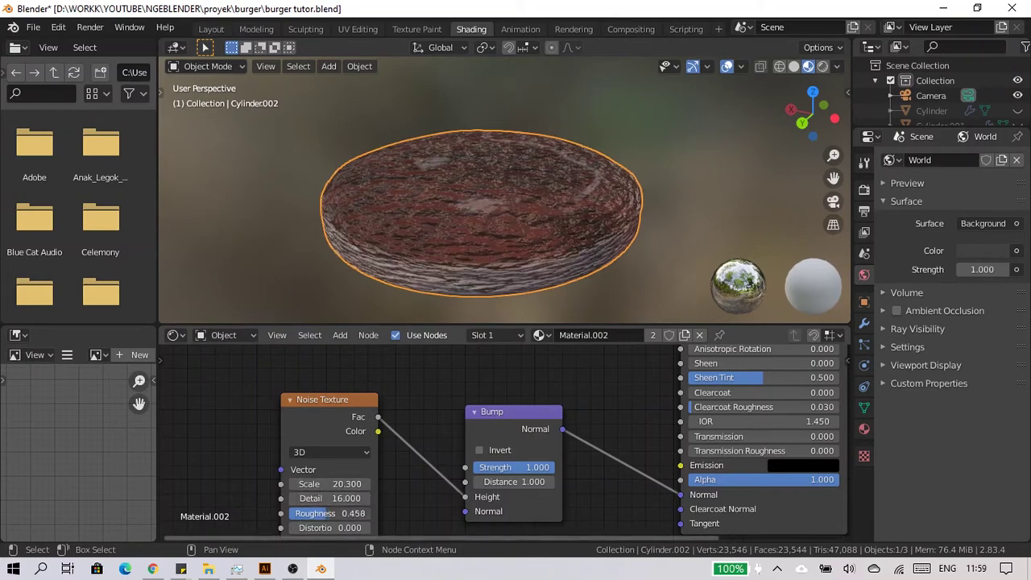
left_click_drag(322, 513, 298, 512)
middle_click_drag(526, 176, 477, 153)
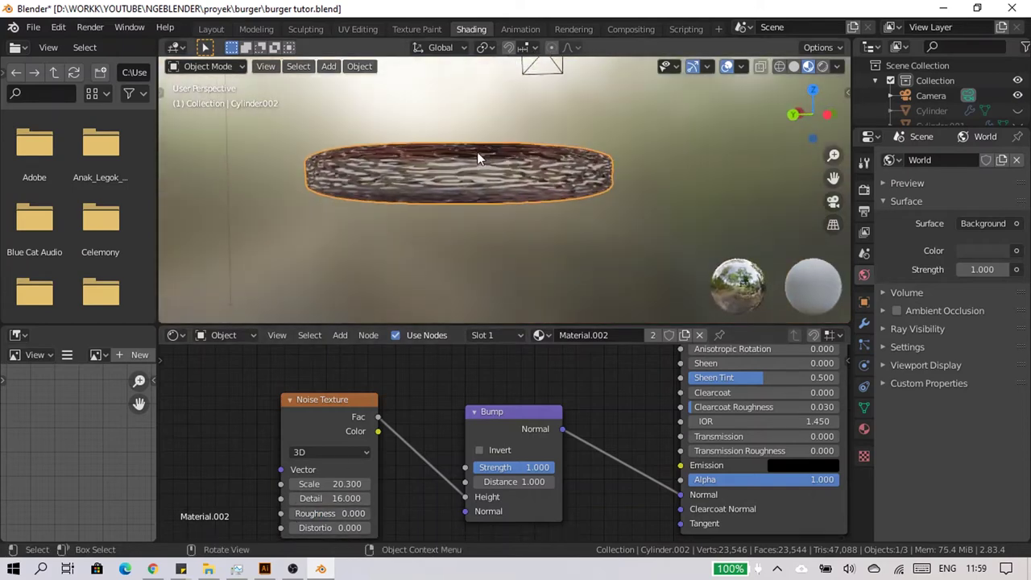
left_click_drag(322, 513, 354, 513)
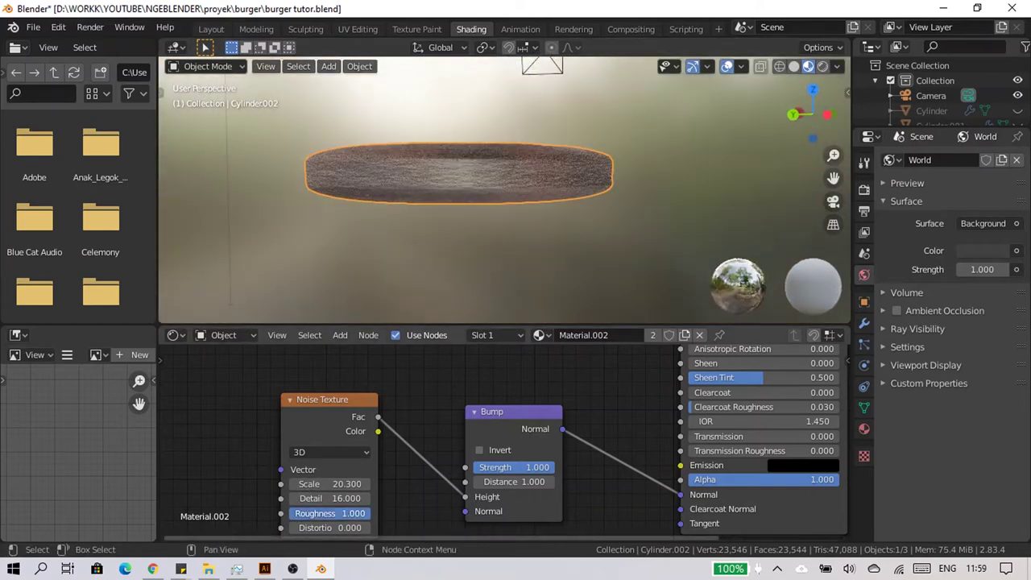
middle_click_drag(420, 180, 466, 220)
scroll(464, 232, "up", 2)
scroll(413, 181, "up", 2)
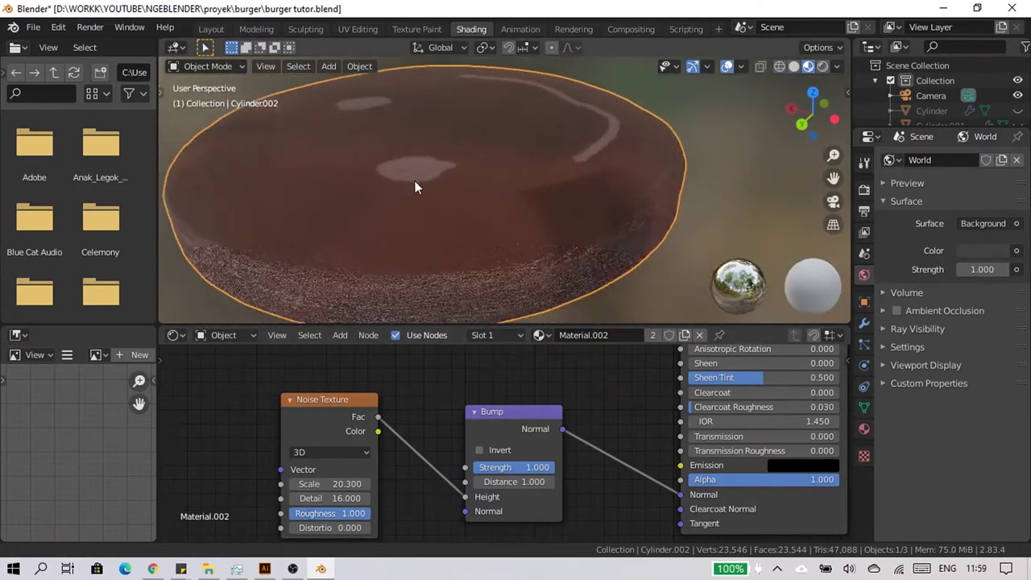
middle_click_drag(414, 180, 411, 192)
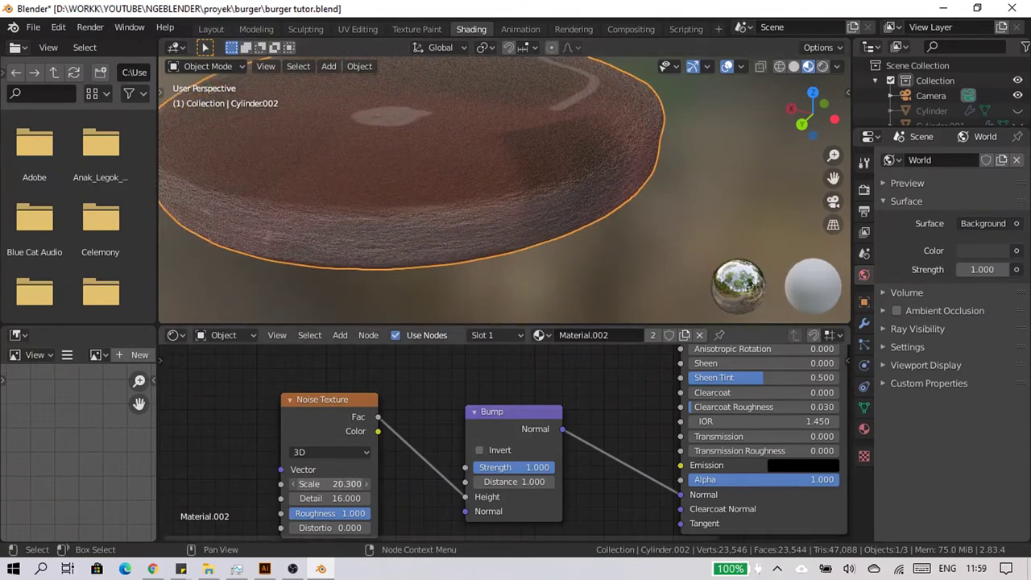
mouse_move(347, 483)
left_mouse_down()
mouse_move(314, 483)
mouse_move(362, 483)
mouse_move(306, 497)
mouse_move(318, 497)
left_mouse_up()
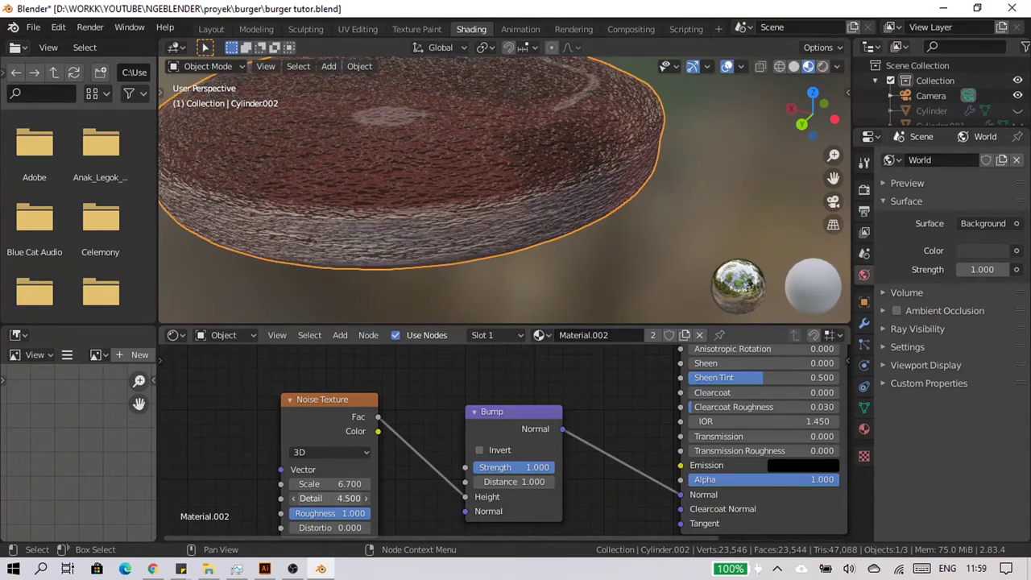
left_click(633, 243)
mouse_move(633, 243)
middle_mouse_down()
mouse_move(516, 176)
mouse_move(492, 110)
mouse_move(516, 204)
mouse_move(535, 219)
mouse_move(487, 244)
middle_mouse_up()
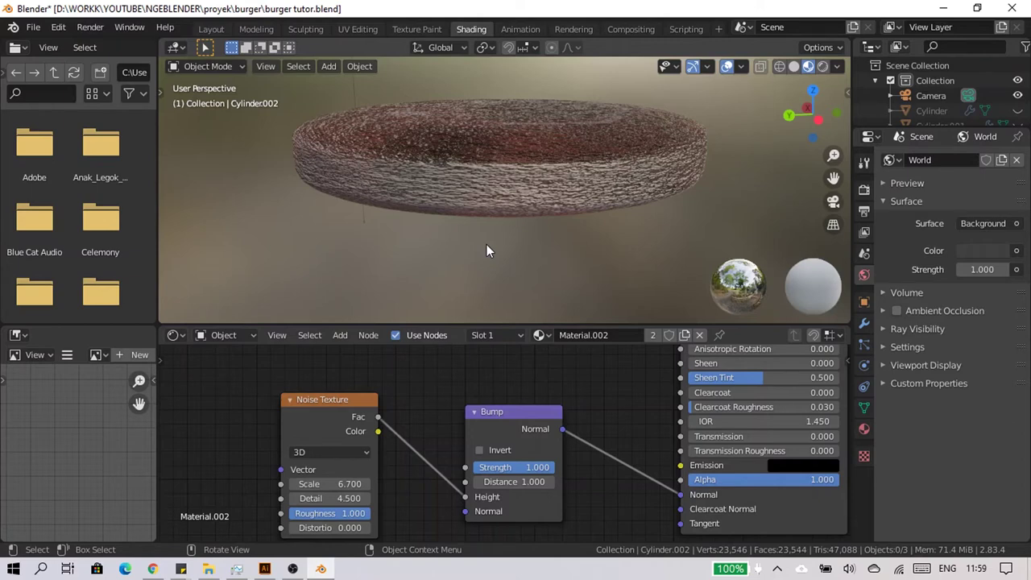
middle_click_drag(433, 457, 422, 425)
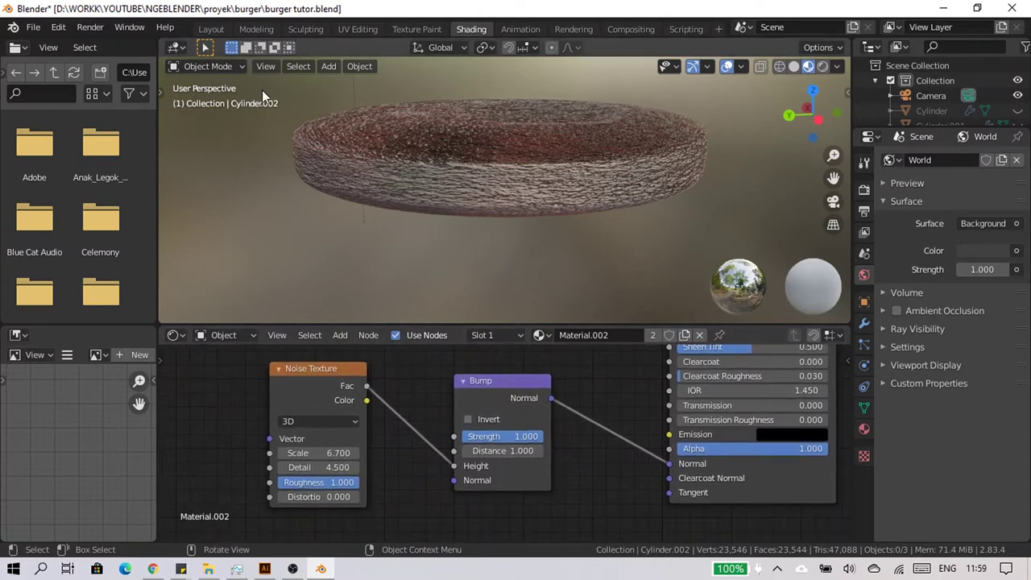
- Back in the Layout workspace, add a Plane mesh at the patty
left_click(211, 29)
mouse_move(445, 316)
middle_mouse_down()
mouse_move(344, 356)
mouse_move(421, 320)
mouse_move(433, 276)
middle_mouse_up()
middle_click_drag(380, 195, 394, 189)
scroll(394, 188, "up", 3)
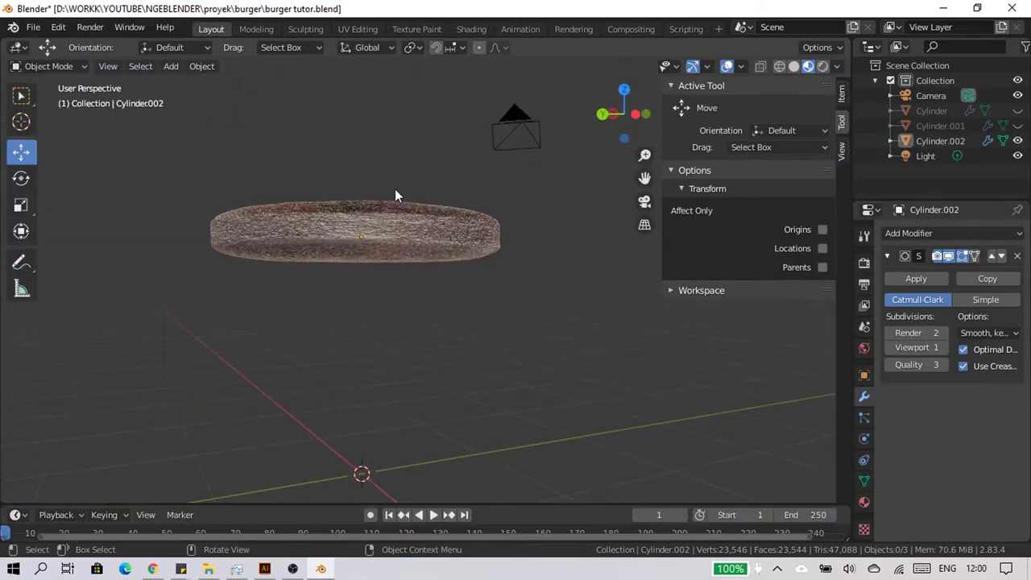
left_click(418, 258)
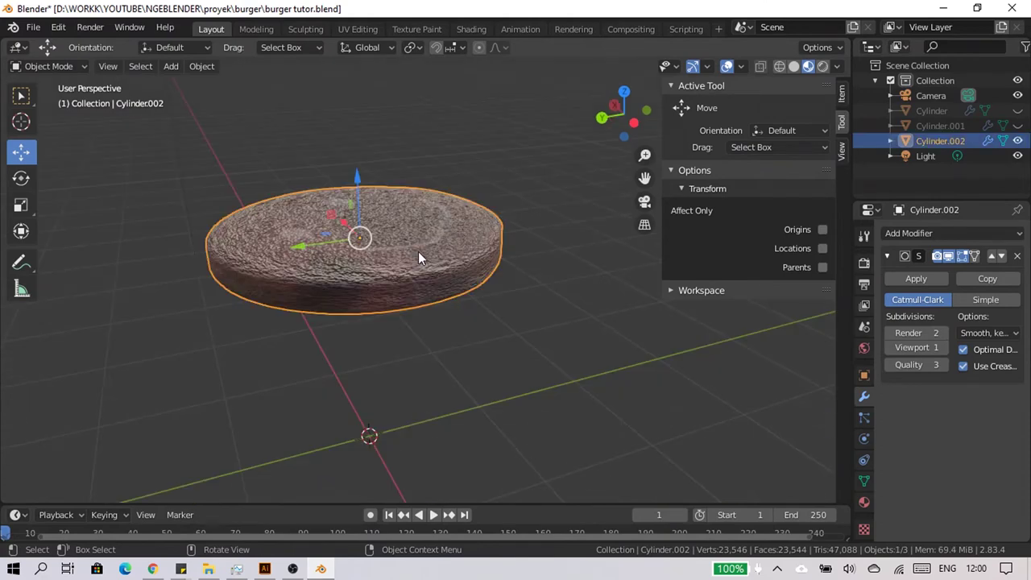
key("shift+a")
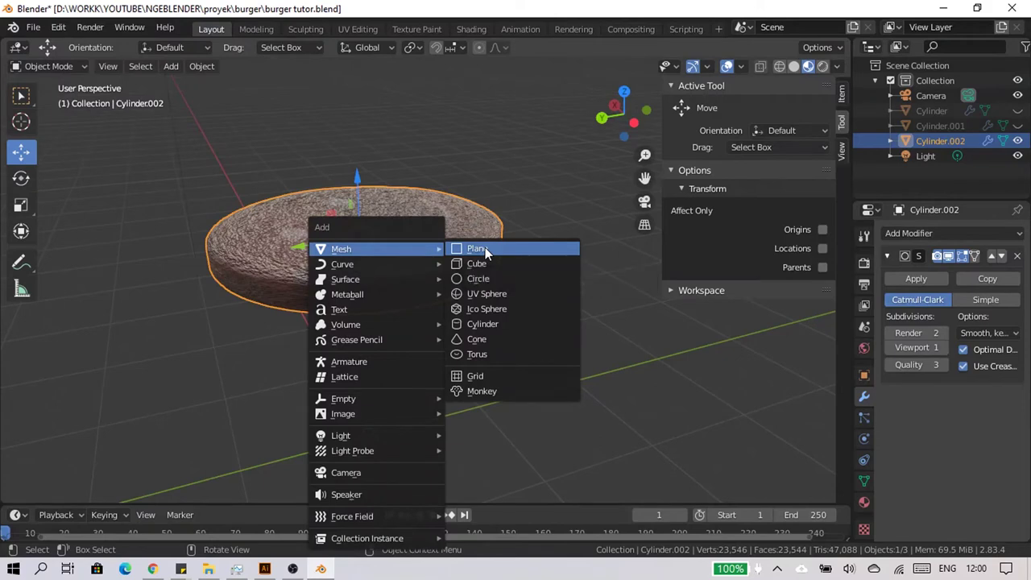
left_click(485, 250)
- Raise the plane to Z 1.9637 m above the patty
scroll(423, 395, "down", 3)
middle_click_drag(425, 396, 431, 364)
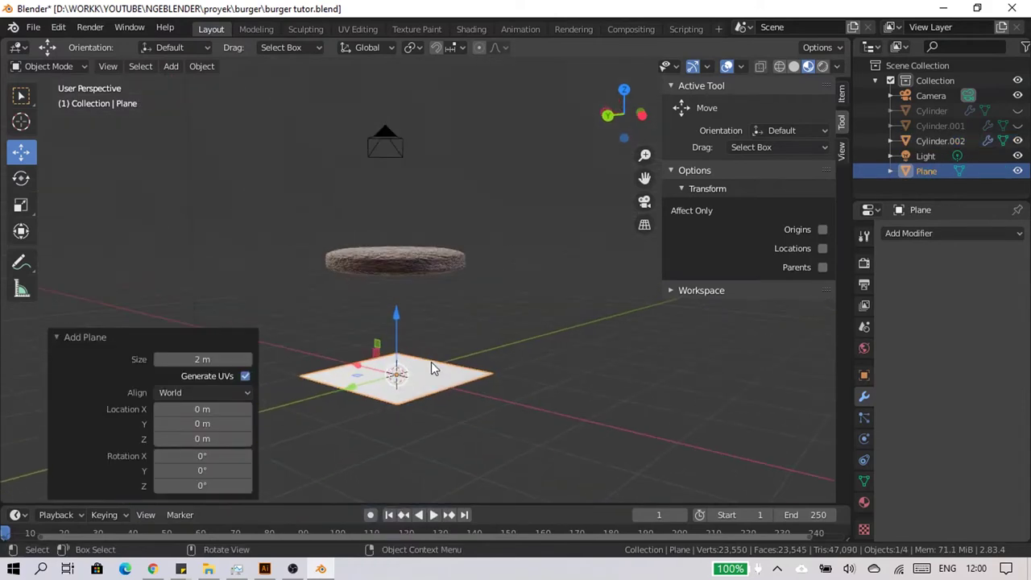
mouse_move(397, 327)
left_mouse_down()
mouse_move(412, 187)
mouse_move(504, 368)
left_mouse_up()
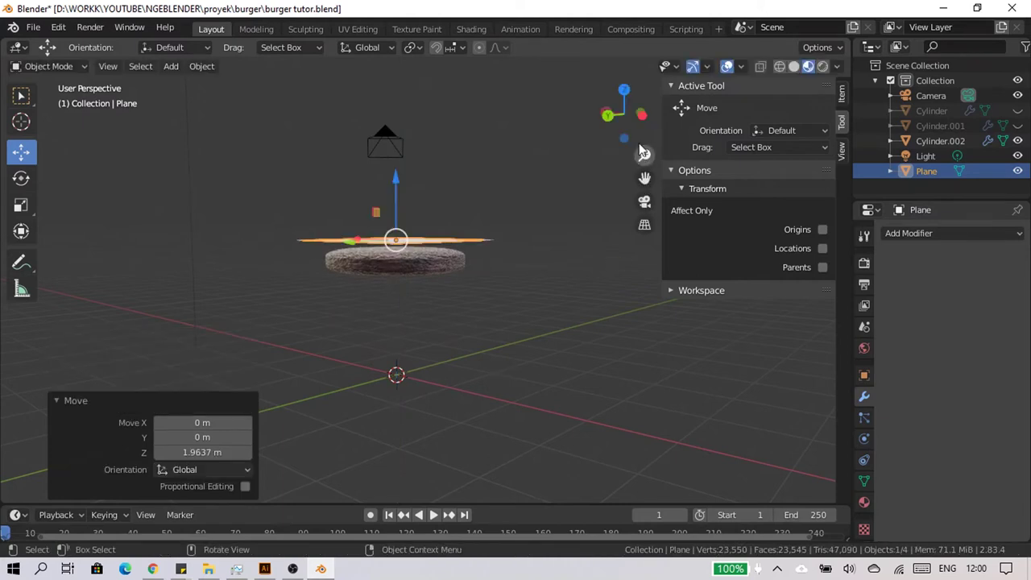
- In wireframe top view, scale the plane to 0.9 to match the patty's outline
left_click(624, 89)
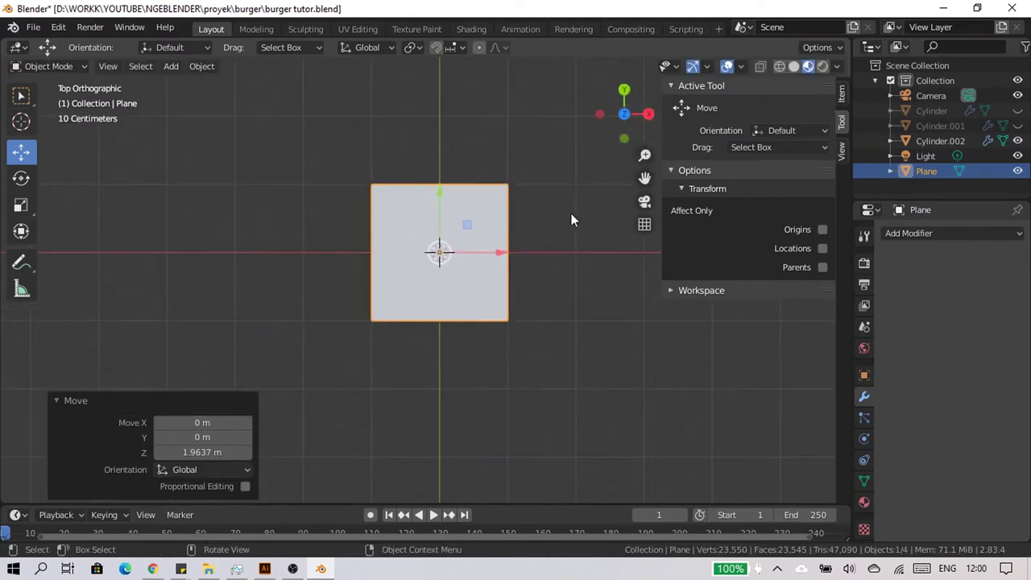
scroll(577, 242, "up", 3)
middle_click_drag(567, 293, 538, 315, "shift")
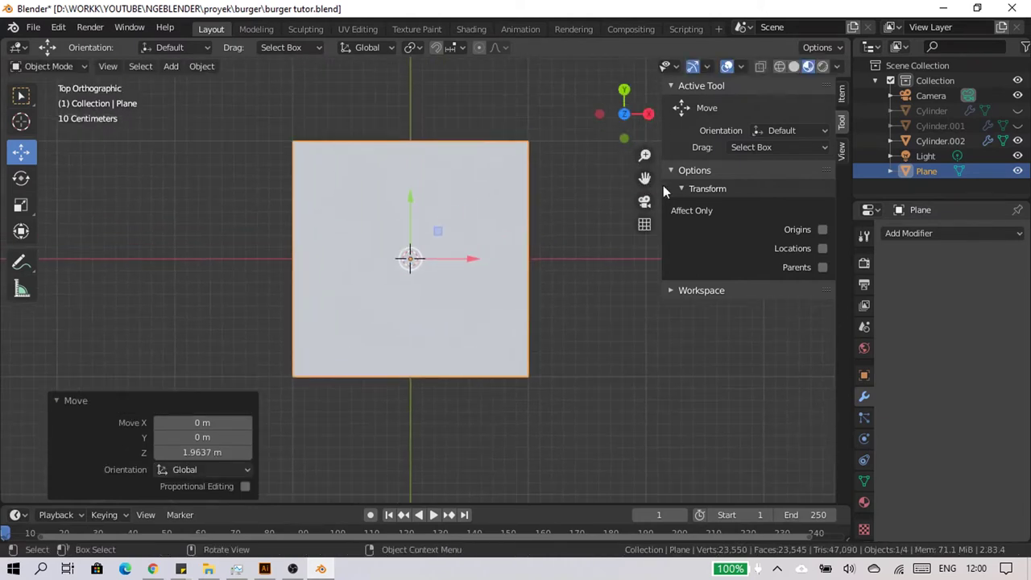
left_click(778, 66)
scroll(540, 302, "up", 1)
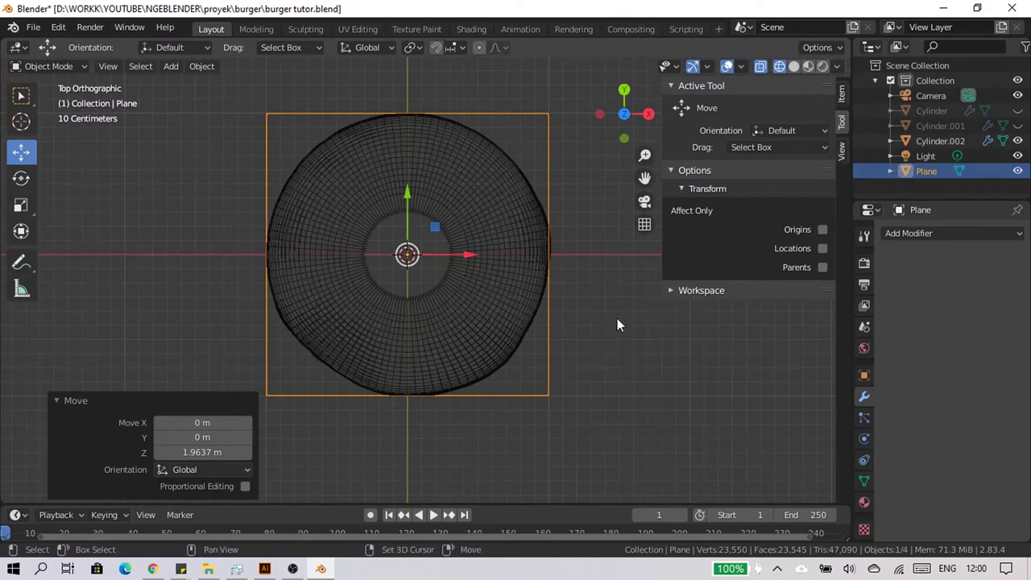
middle_click_drag(617, 318, 613, 362, "shift")
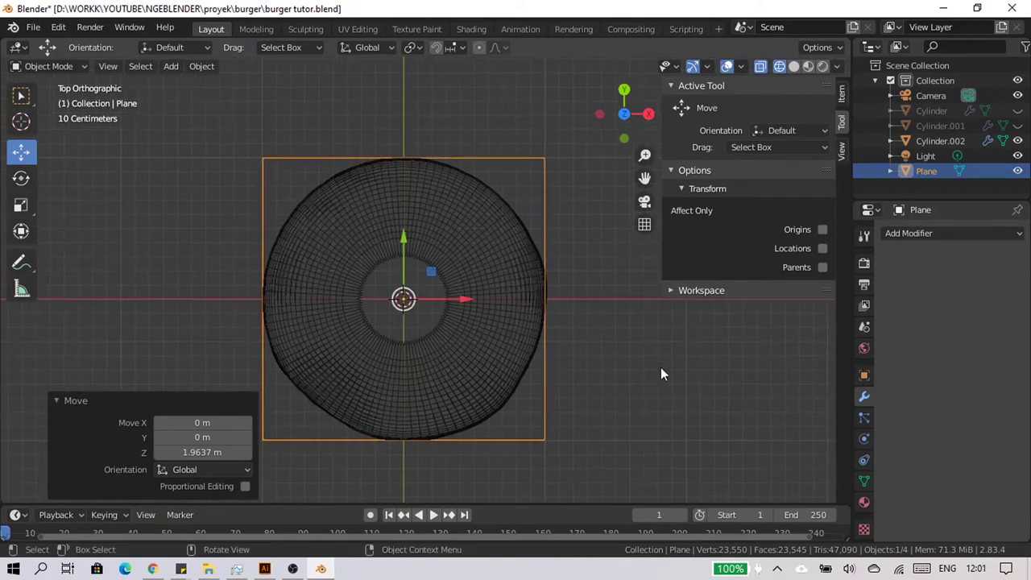
key("s")
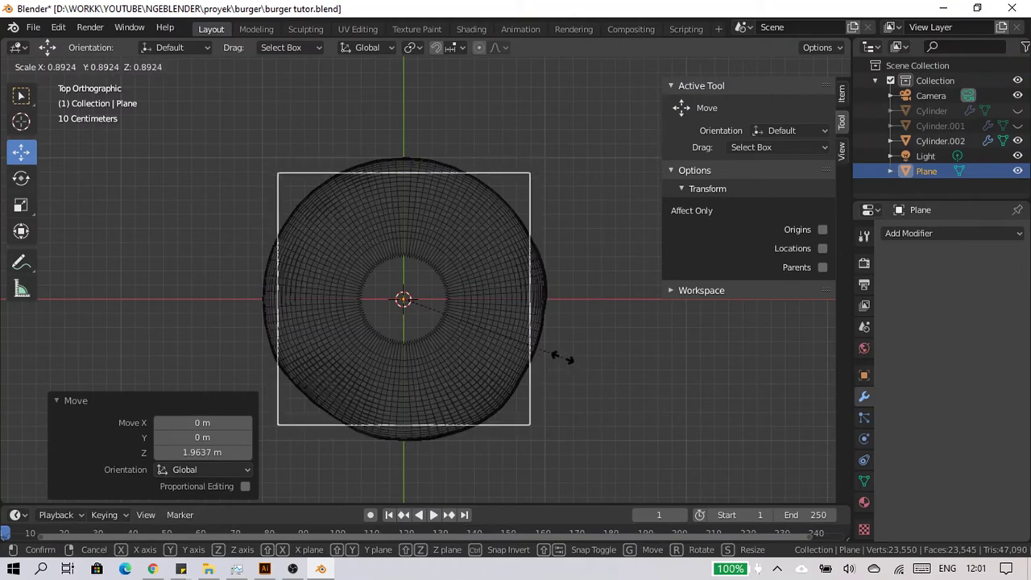
left_click(579, 364)
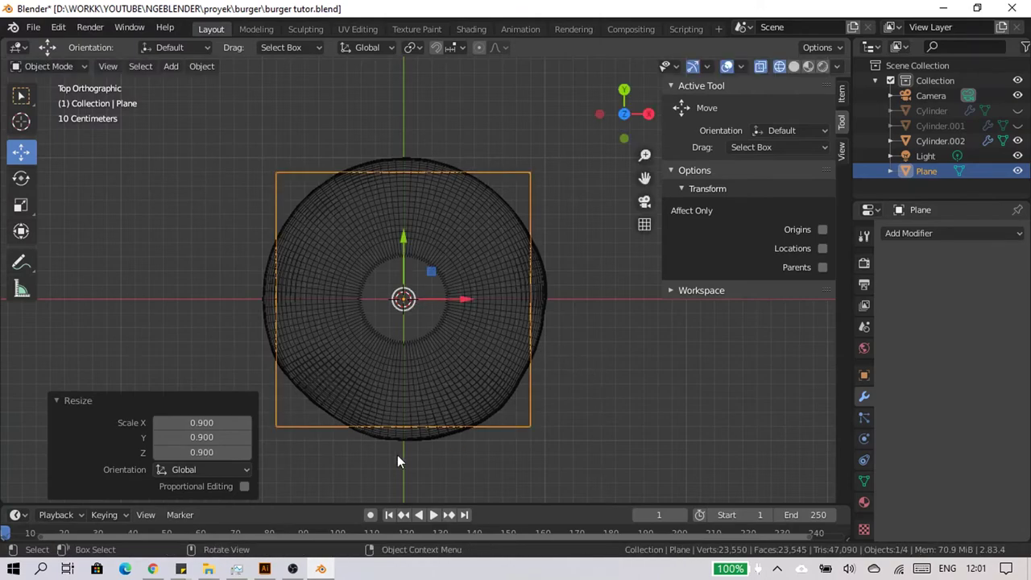
mouse_move(397, 454)
middle_mouse_down()
mouse_move(509, 306)
mouse_move(629, 186)
mouse_move(469, 326)
mouse_move(513, 341)
mouse_move(500, 298)
middle_mouse_up()
- Subdivide the plane twice in Edit Mode (10 cuts, then 4) into a 3,025-face grid
left_click(793, 66)
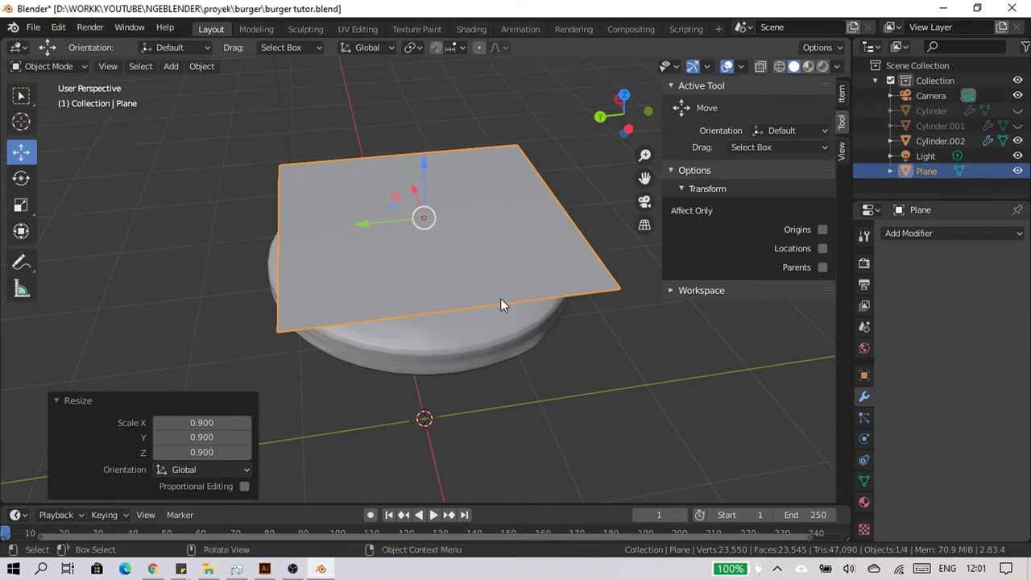
key("Tab")
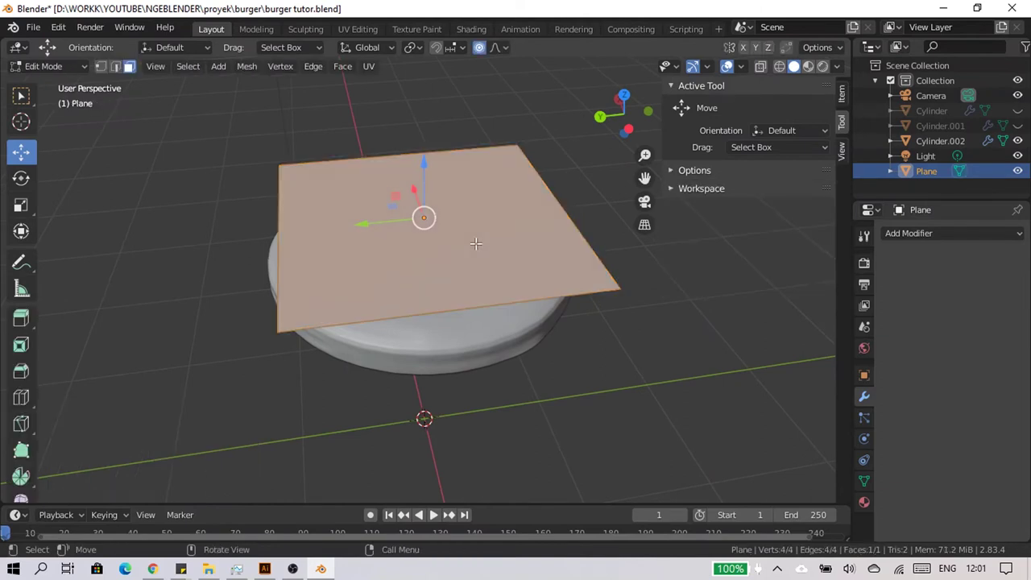
right_click(475, 243)
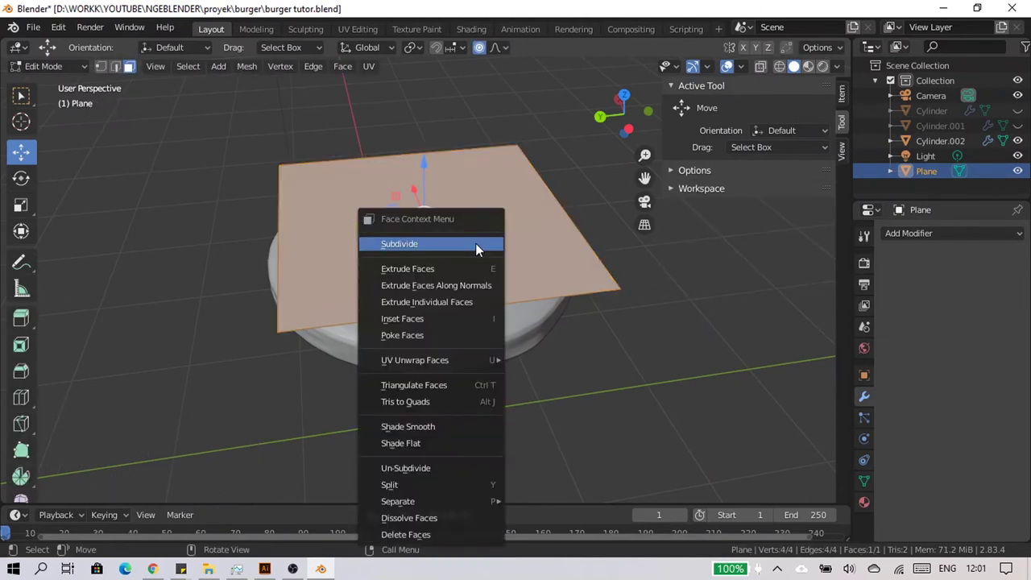
left_click(475, 243)
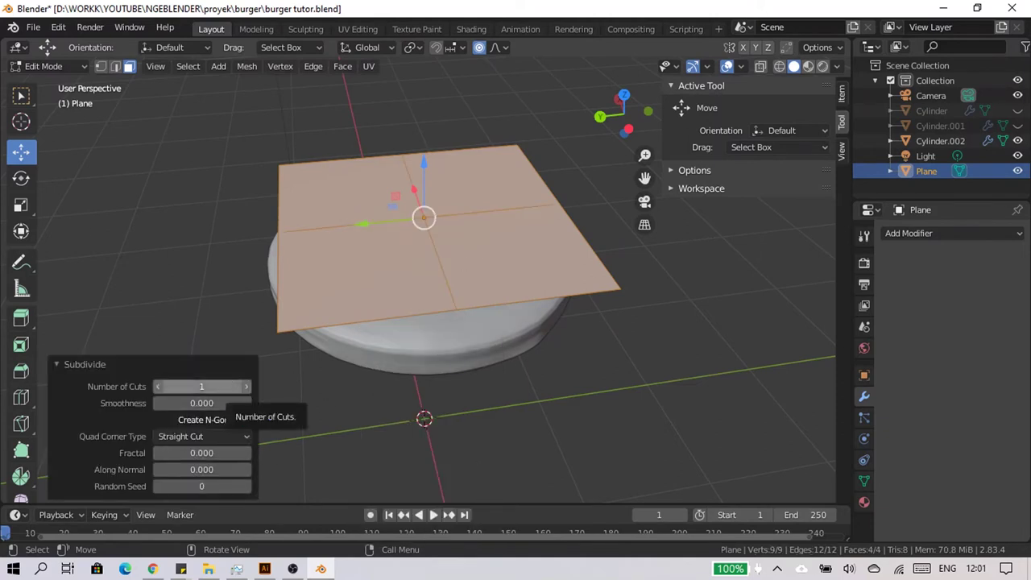
left_click_drag(246, 387, 306, 387)
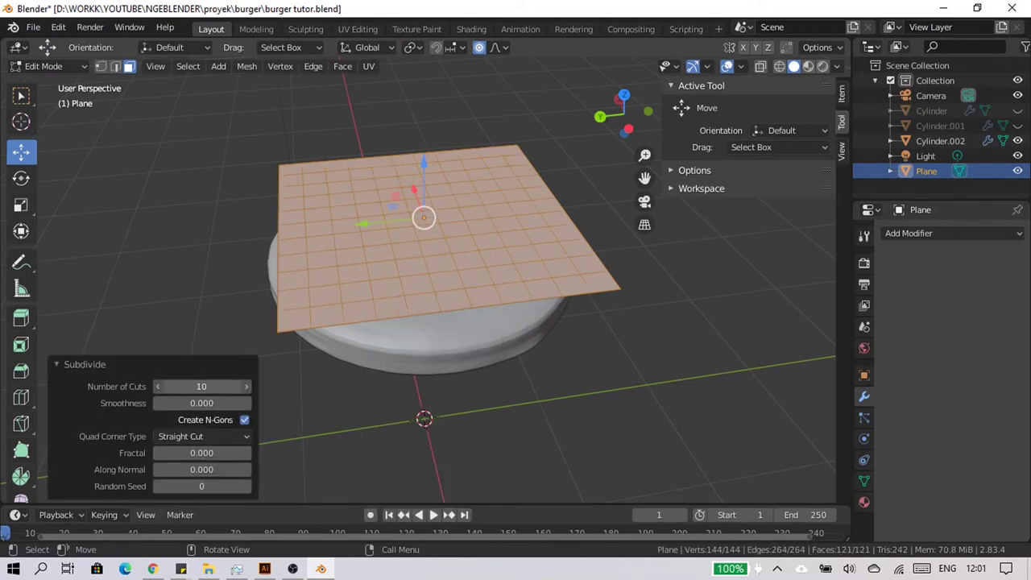
key("Tab")
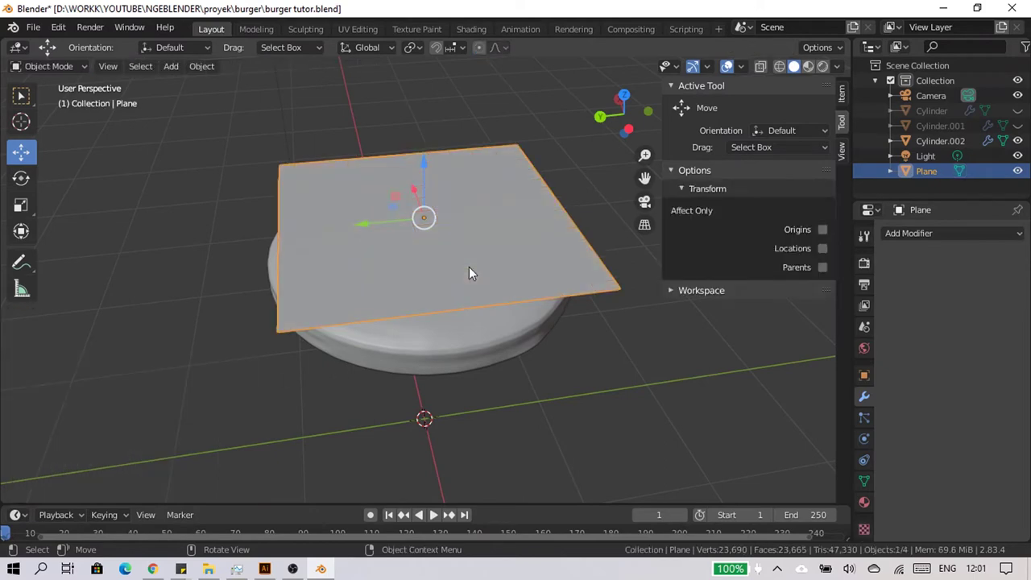
key("Tab")
right_click(469, 267)
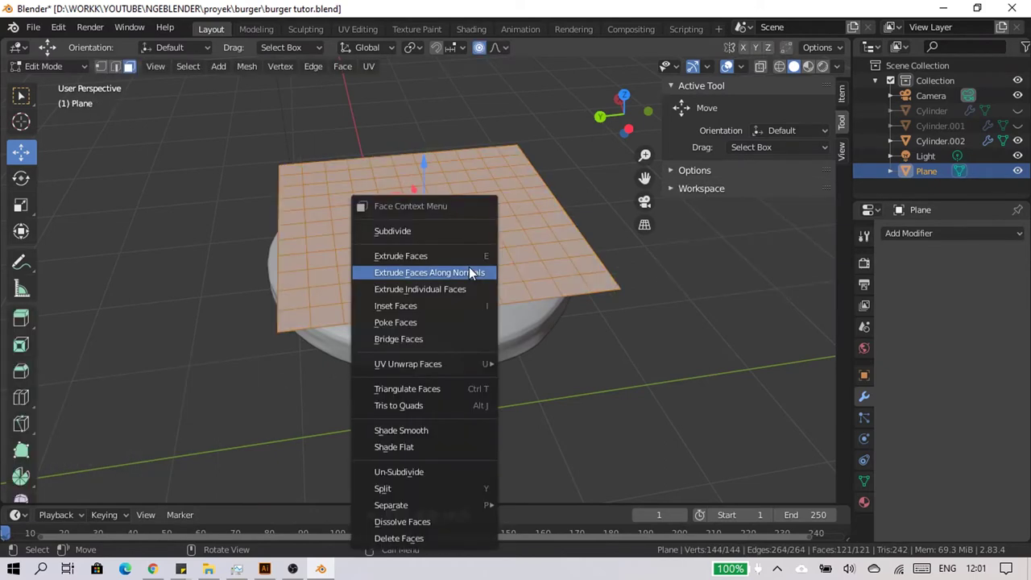
left_click(435, 230)
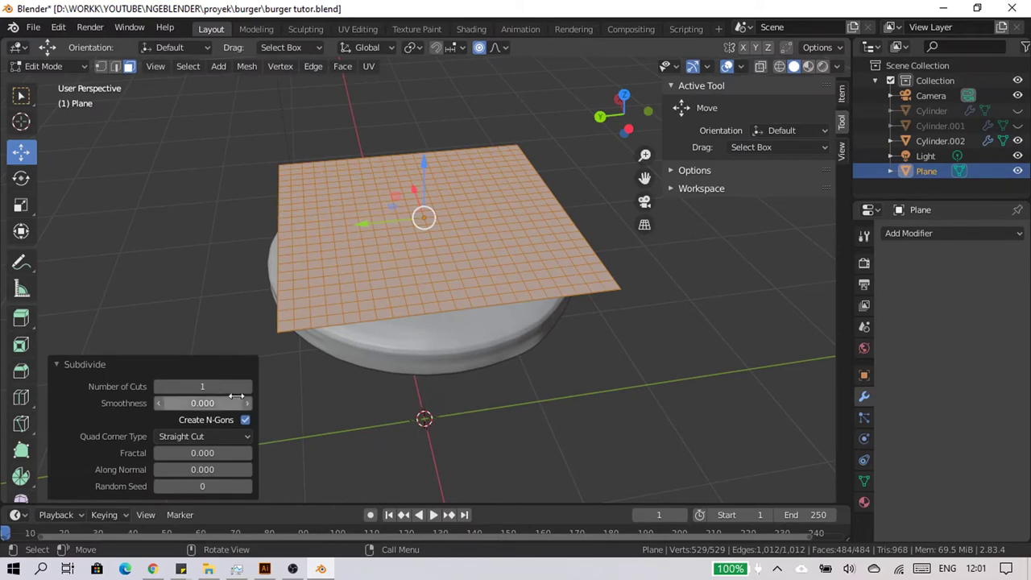
mouse_move(202, 387)
left_mouse_down()
mouse_move(234, 387)
mouse_move(214, 386)
left_mouse_up()
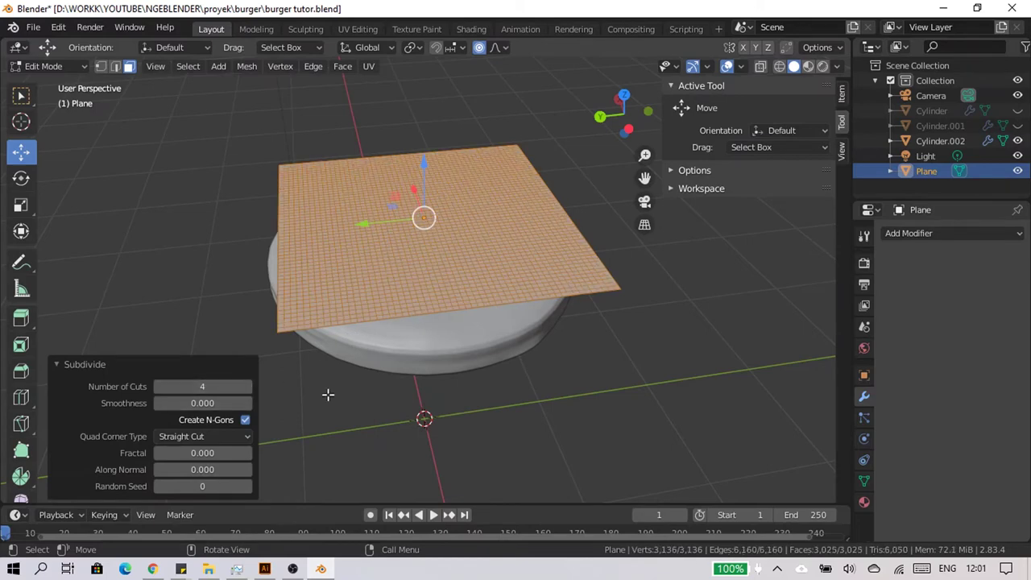
key("Tab")
mouse_move(532, 406)
middle_mouse_down()
mouse_move(407, 357)
mouse_move(474, 354)
mouse_move(458, 319)
middle_mouse_up()
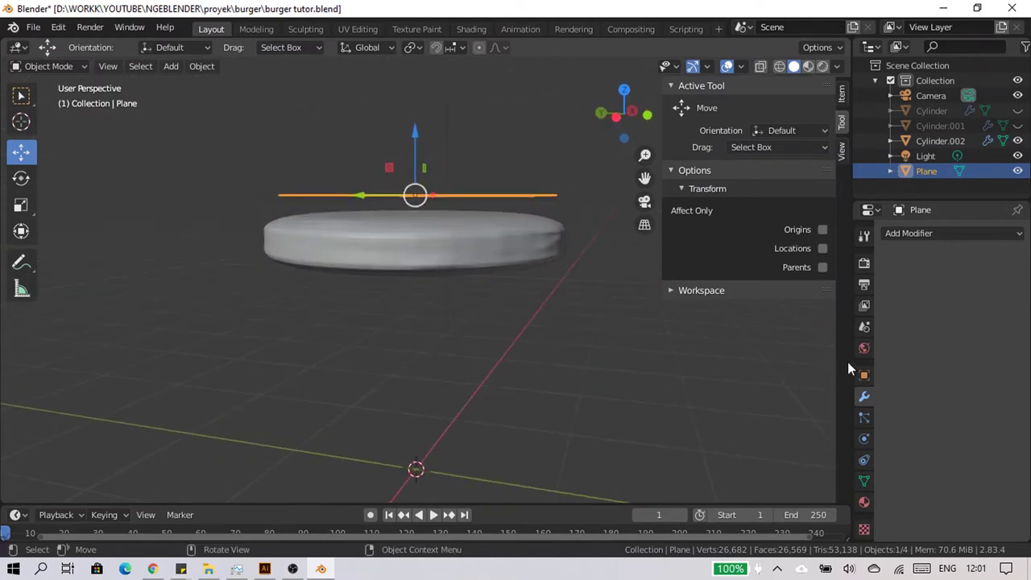
- Nudge the plane up 0.08 m and enable Cloth physics on it in Physics Properties
left_click(864, 439)
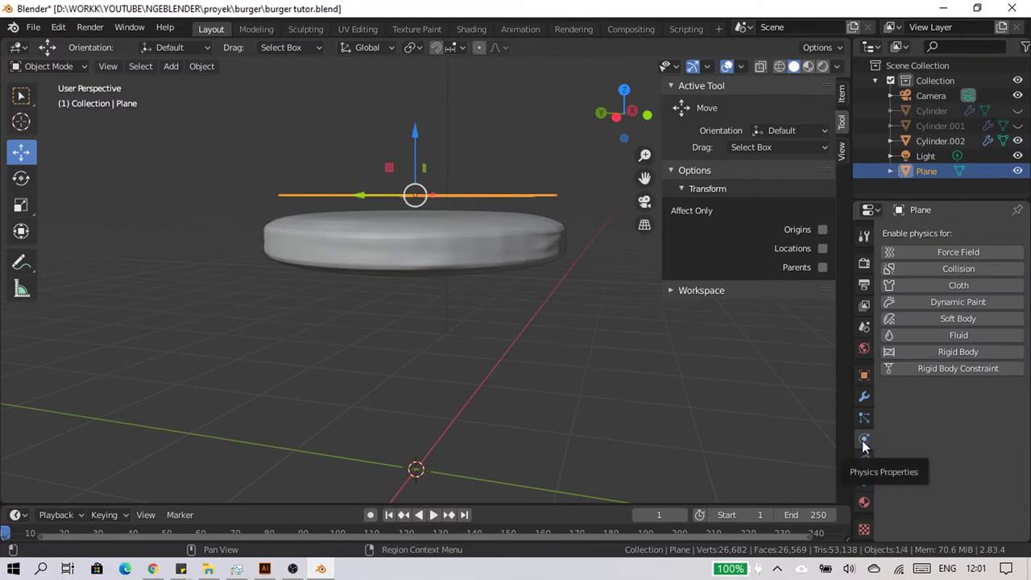
mouse_move(473, 252)
middle_mouse_down()
mouse_move(415, 293)
mouse_move(519, 344)
mouse_move(546, 321)
middle_mouse_up()
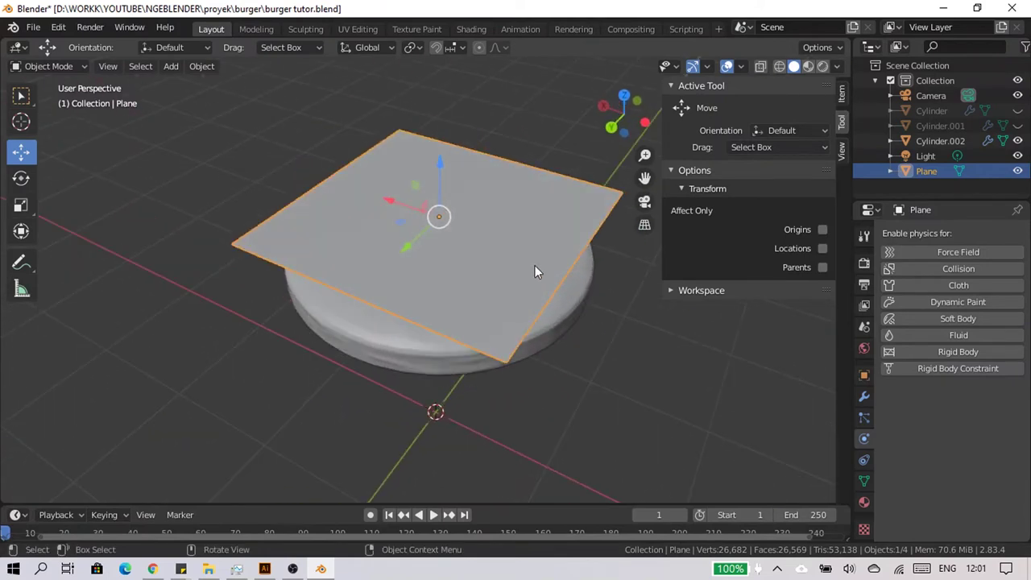
mouse_move(534, 265)
middle_mouse_down()
mouse_move(456, 248)
mouse_move(464, 223)
middle_mouse_up()
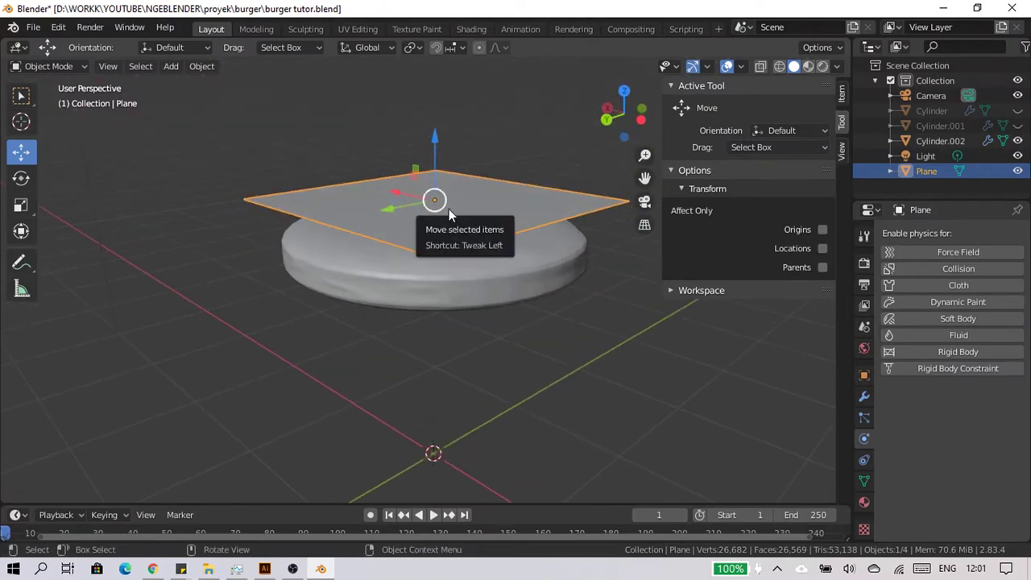
left_click_drag(434, 157, 437, 133)
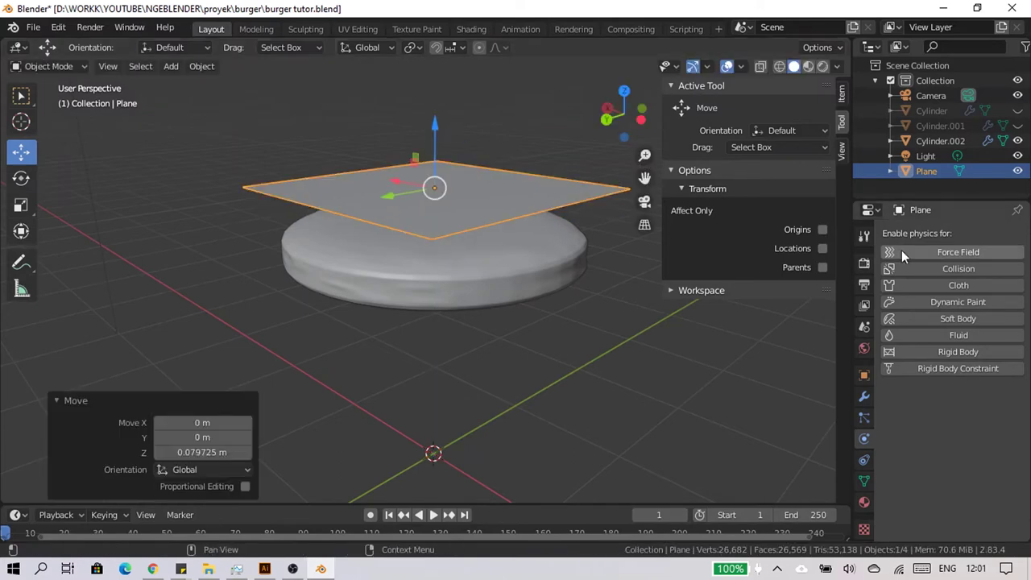
left_click(920, 282)
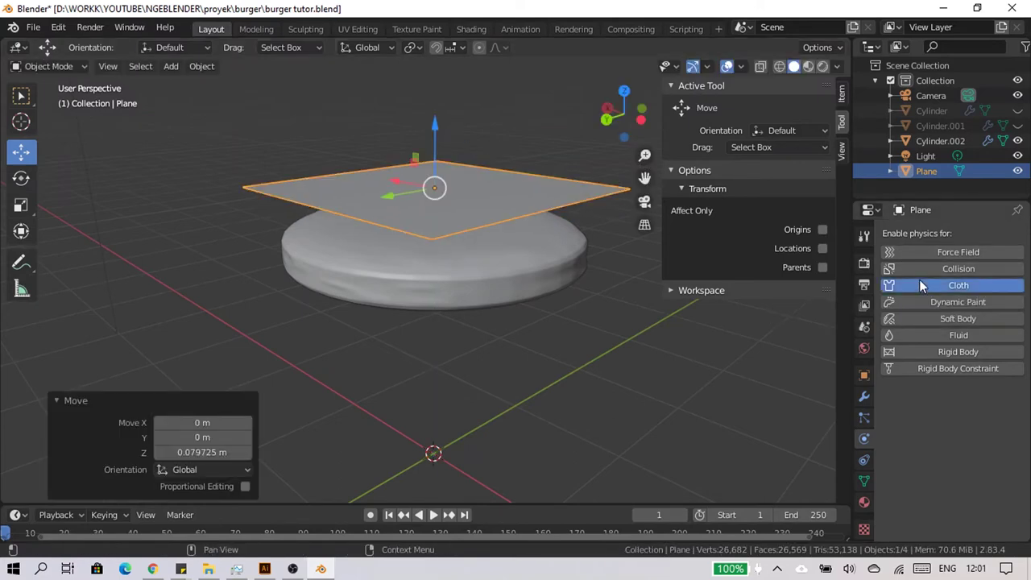
left_click(488, 278)
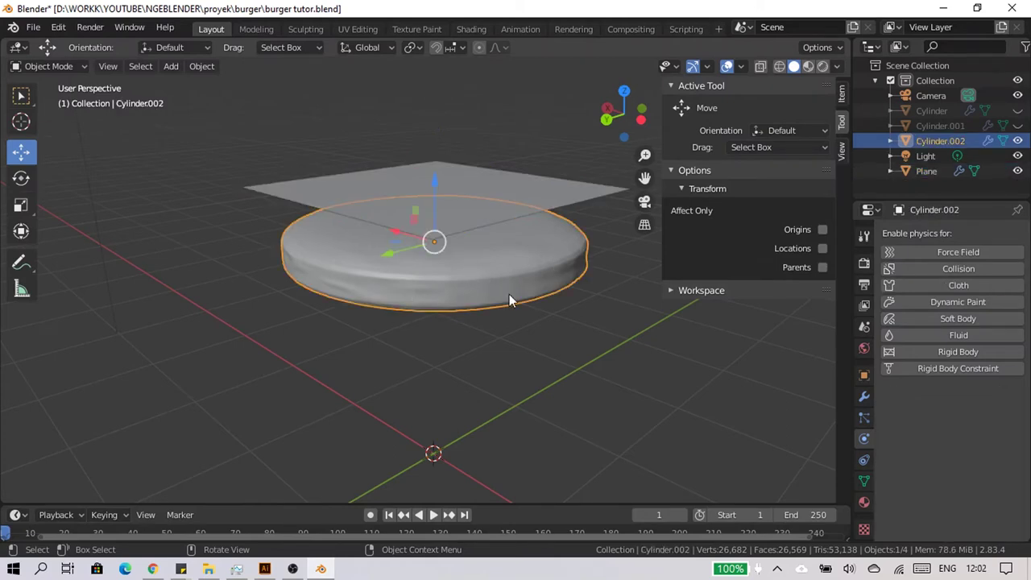
- Give Cylinder.002 Collision physics and play the animation so the cloth falls onto it
left_click(938, 274)
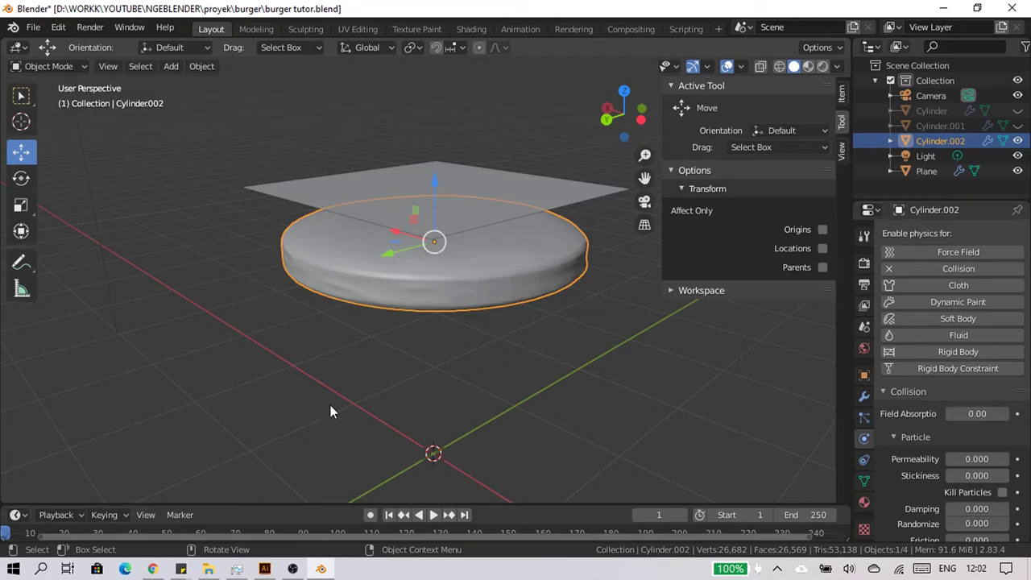
mouse_move(330, 412)
middle_mouse_down()
mouse_move(492, 410)
mouse_move(442, 414)
middle_mouse_up()
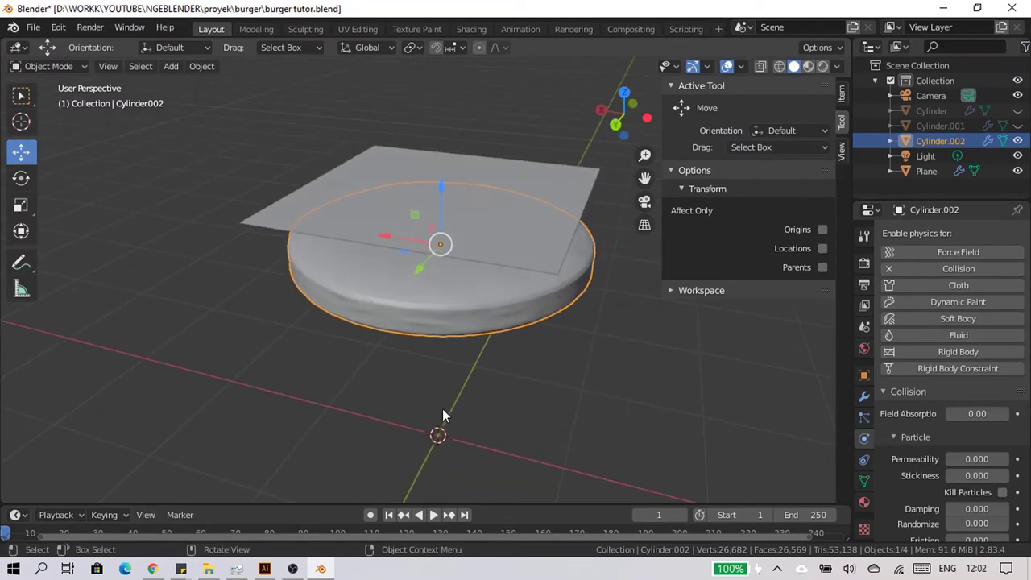
key("space")
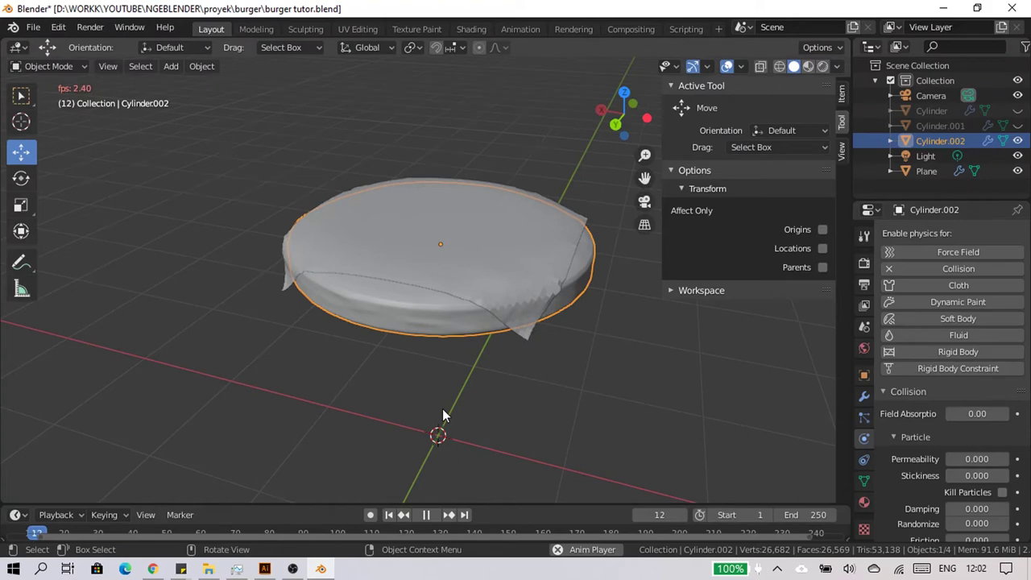
- Stop playback at frame 14 and select the Plane to show its Cloth modifier
key("space")
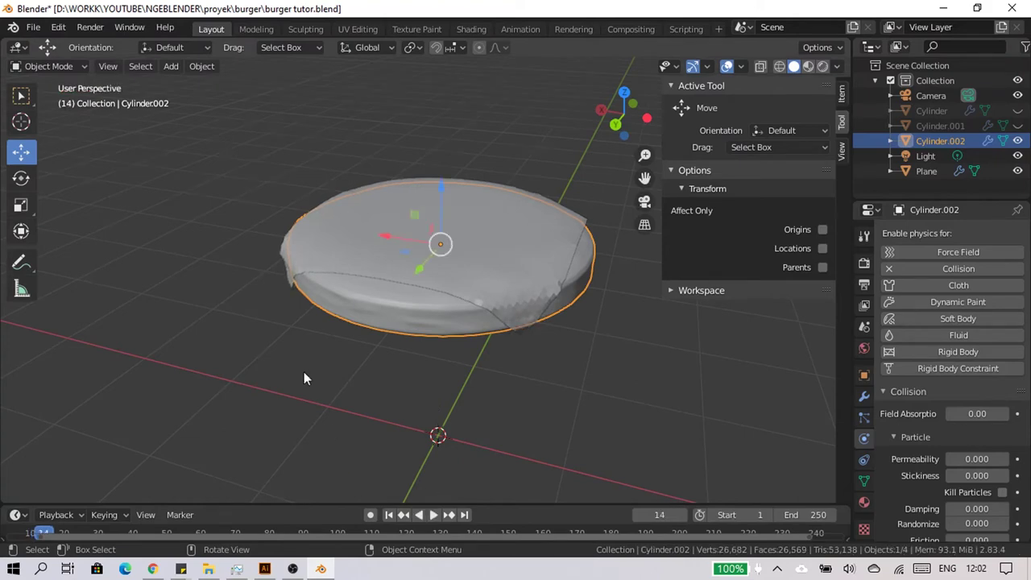
mouse_move(303, 371)
middle_mouse_down()
mouse_move(569, 337)
mouse_move(608, 347)
middle_mouse_up()
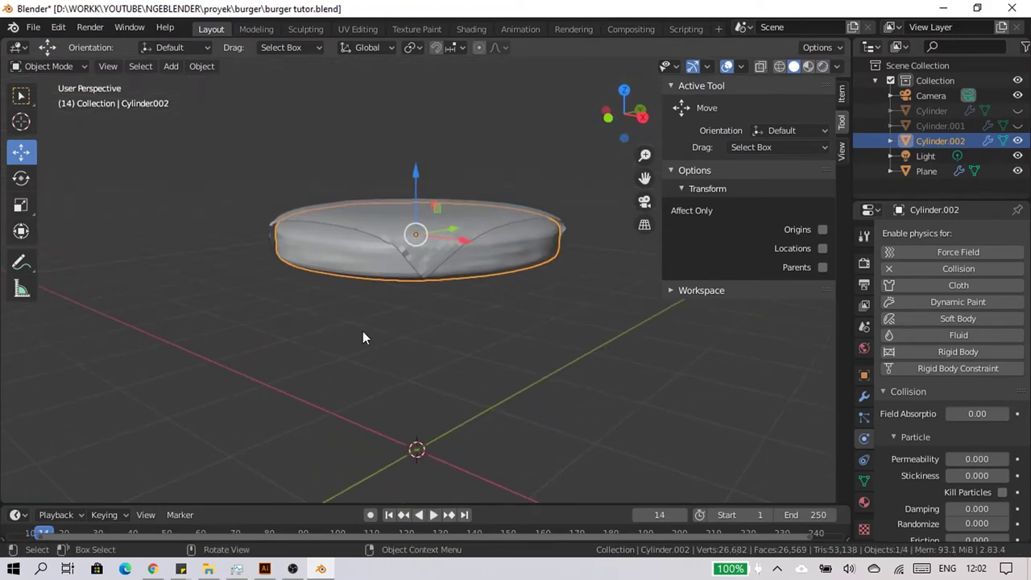
mouse_move(363, 338)
middle_mouse_down()
mouse_move(442, 314)
mouse_move(427, 284)
mouse_move(486, 368)
mouse_move(474, 339)
middle_mouse_up()
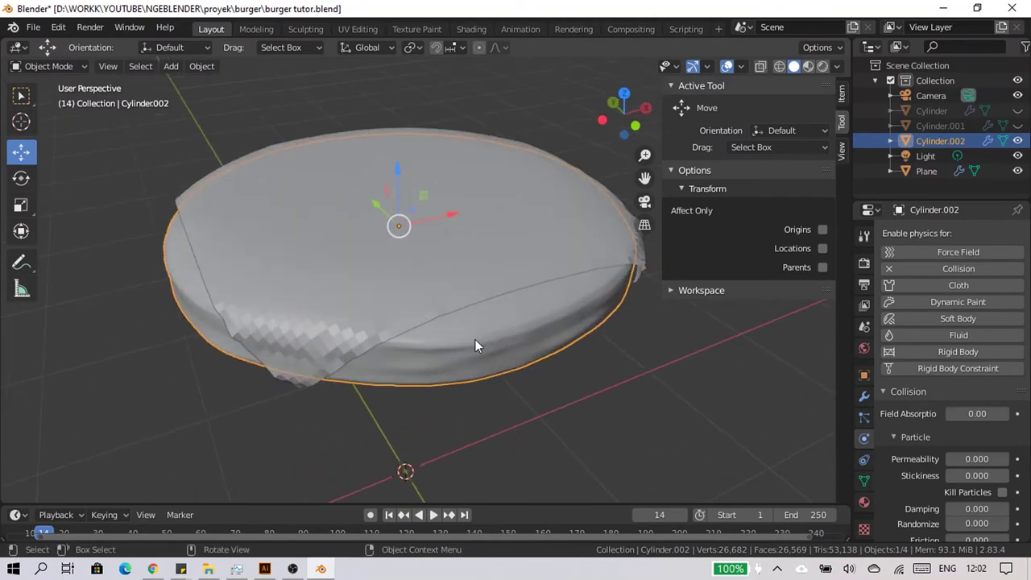
left_click(864, 397)
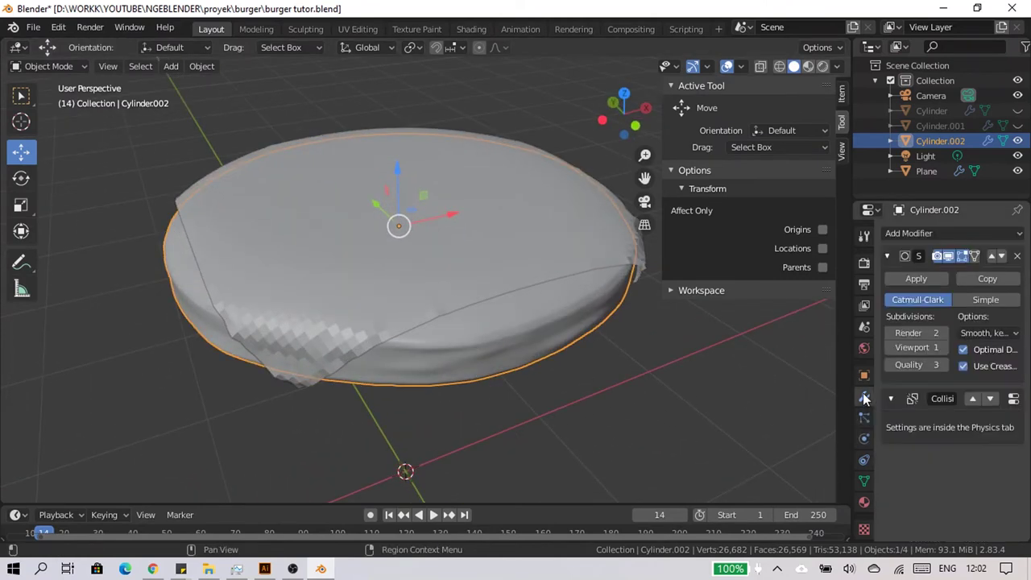
left_click(864, 437)
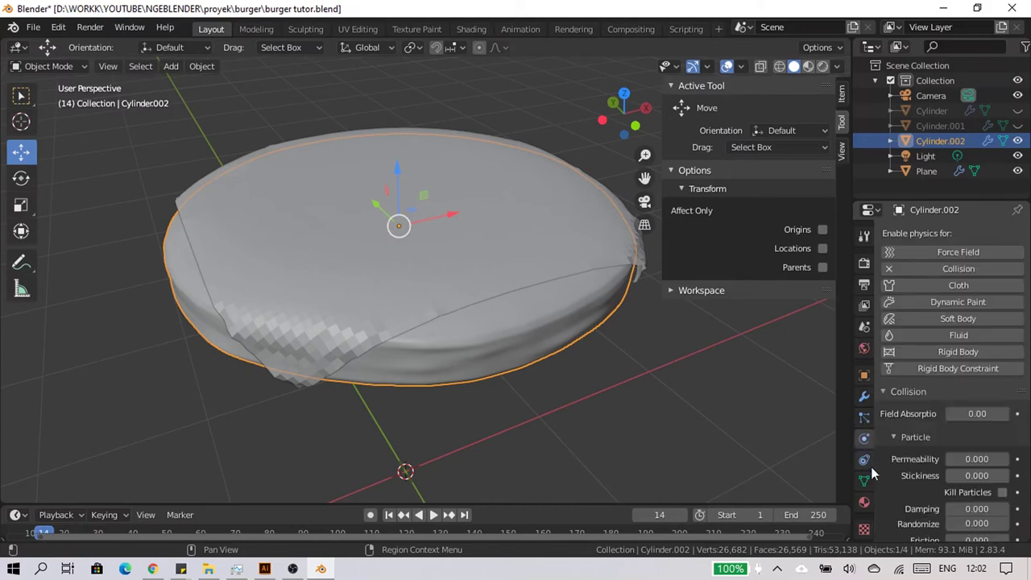
left_click(864, 397)
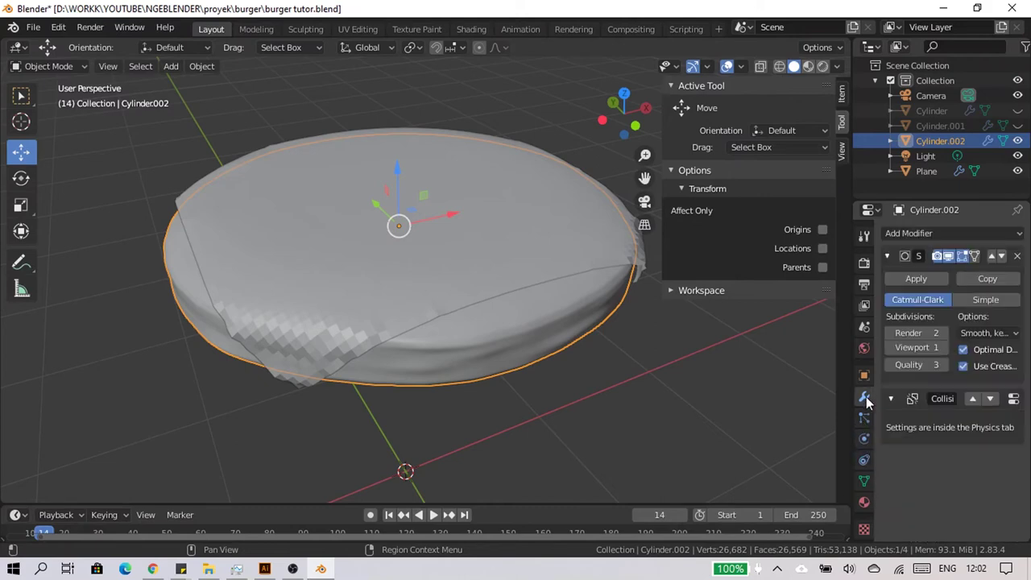
left_click(553, 246)
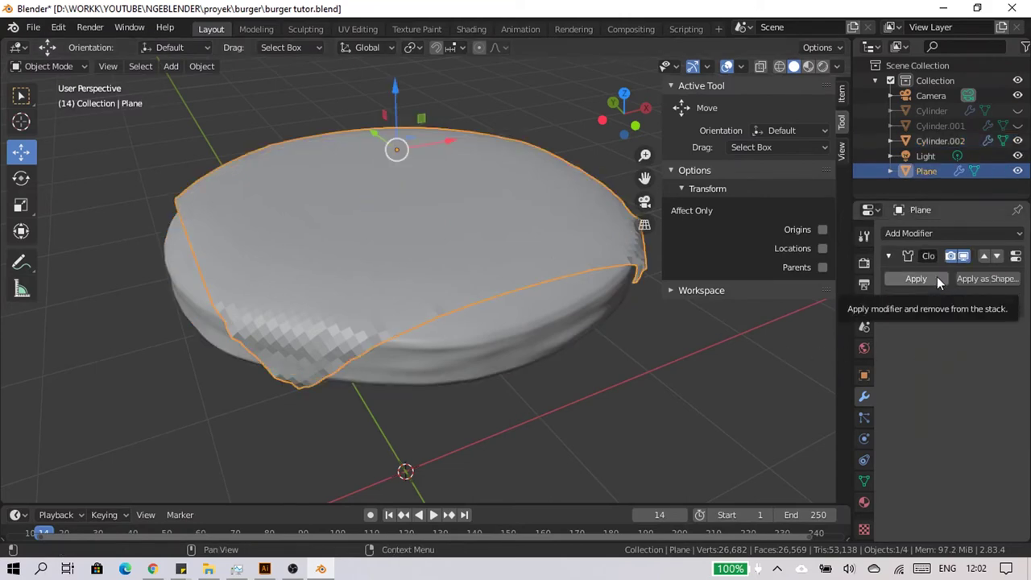
- Apply the Cloth modifier and shade the draped sheet smooth
left_click(916, 278)
mouse_move(314, 478)
middle_mouse_down()
mouse_move(400, 430)
mouse_move(436, 394)
mouse_move(418, 391)
middle_mouse_up()
scroll(418, 391, "up", 2)
right_click(516, 242)
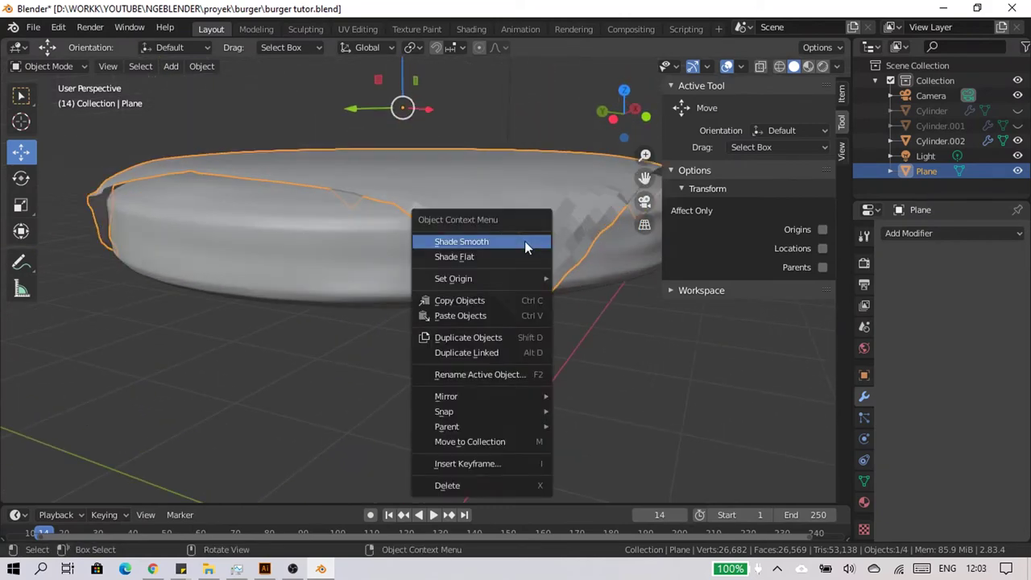
left_click(524, 241)
mouse_move(524, 241)
middle_mouse_down()
mouse_move(506, 380)
mouse_move(468, 351)
middle_mouse_up()
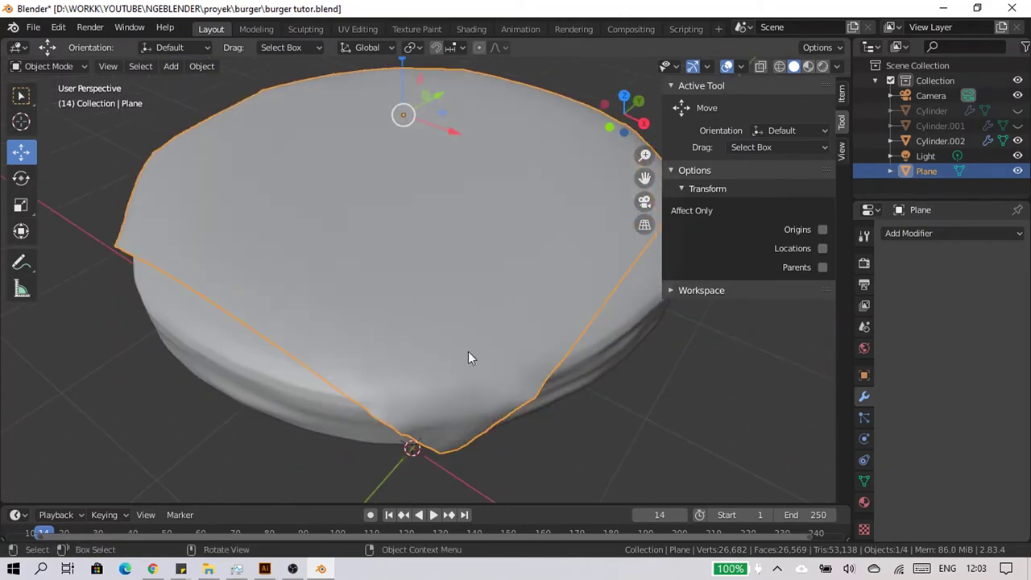
- Add a Solidify modifier with 0.01 m thickness to the cheese sheet and apply it
left_click(954, 235)
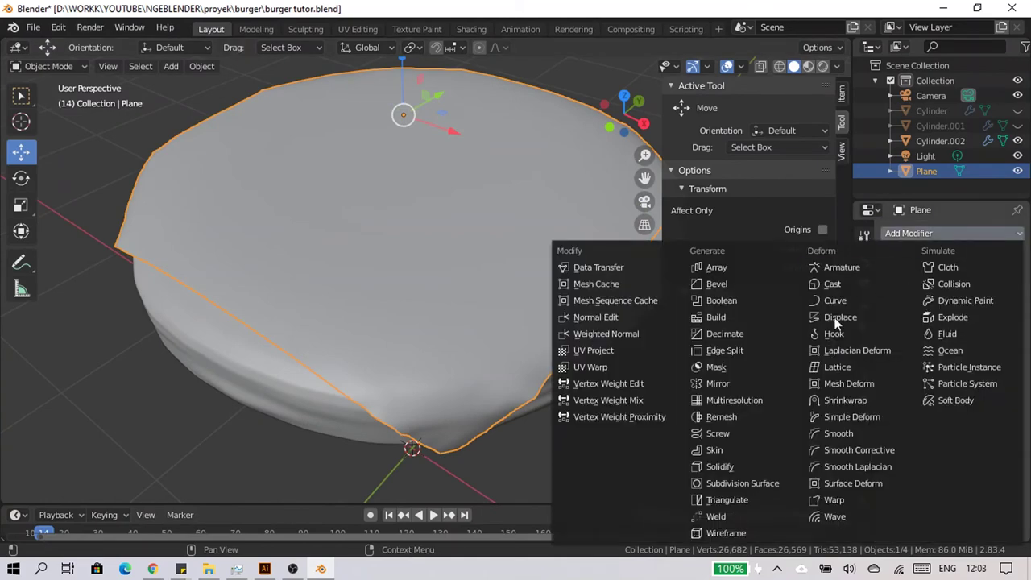
left_click(744, 463)
mouse_move(727, 469)
middle_mouse_down()
mouse_move(512, 405)
mouse_move(554, 393)
middle_mouse_up()
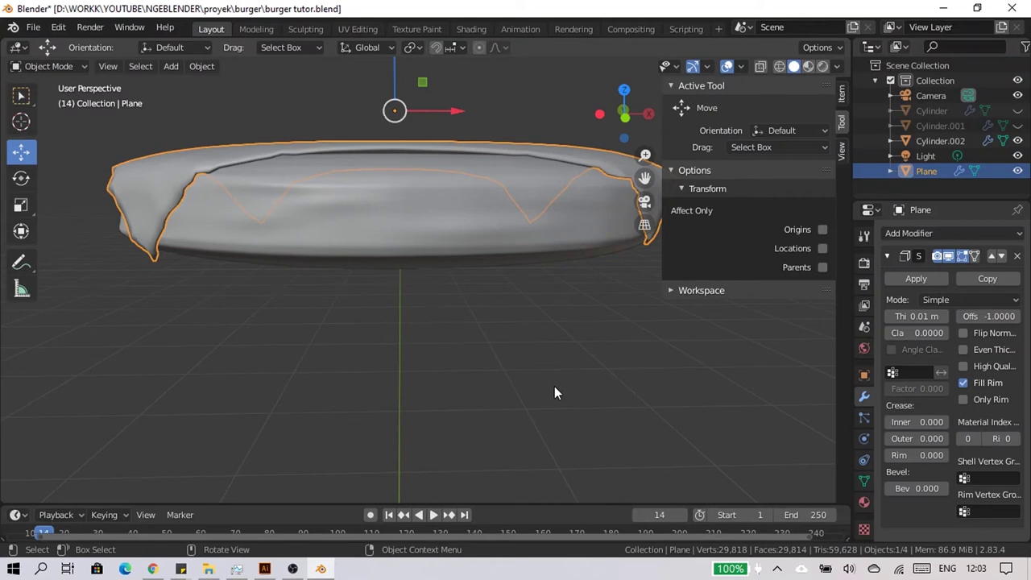
scroll(570, 362, "down", 2)
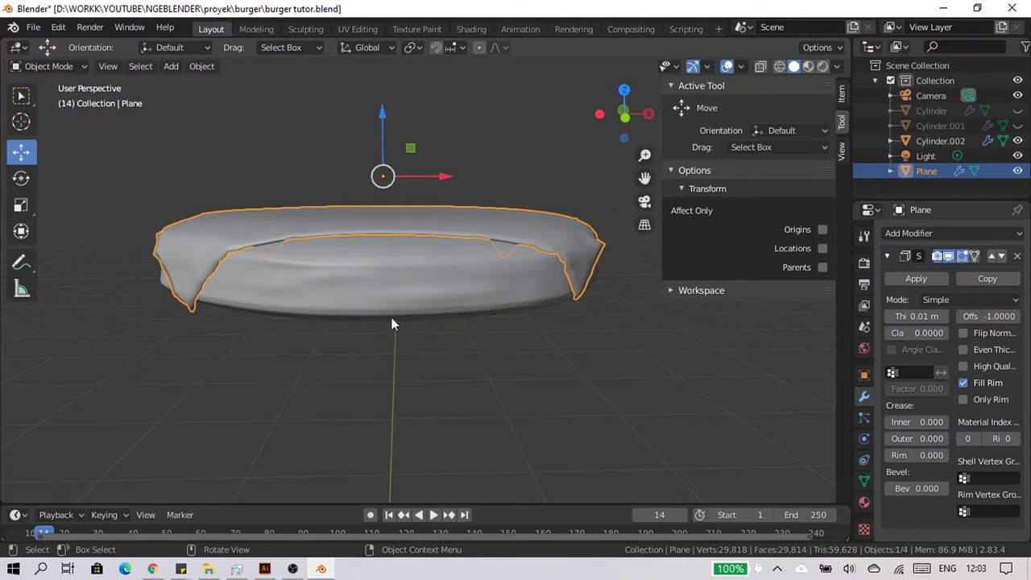
mouse_move(310, 329)
middle_mouse_down()
mouse_move(501, 377)
mouse_move(505, 339)
middle_mouse_up()
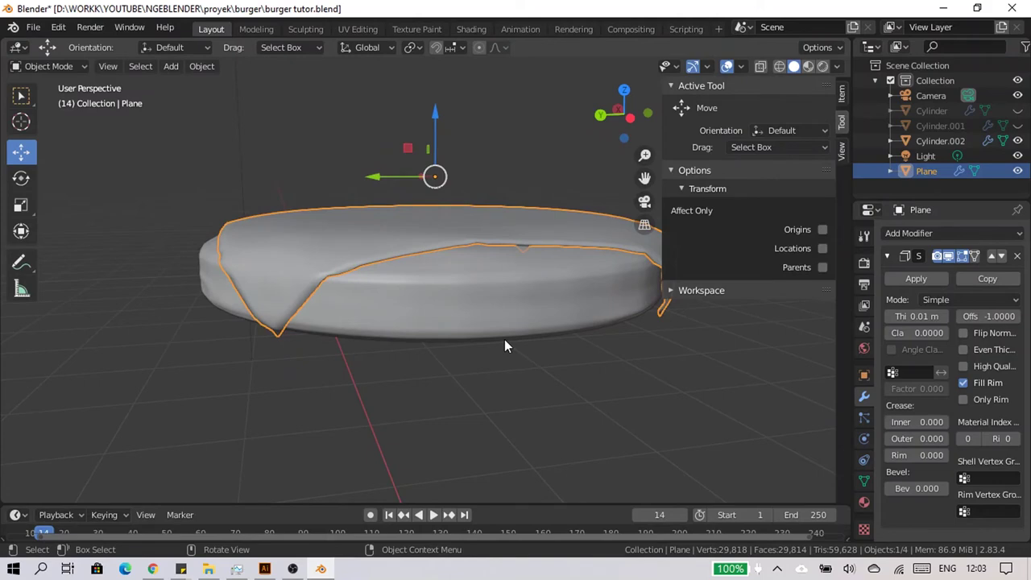
mouse_move(505, 339)
middle_mouse_down()
mouse_move(425, 364)
mouse_move(377, 284)
middle_mouse_up()
scroll(446, 251, "up", 3)
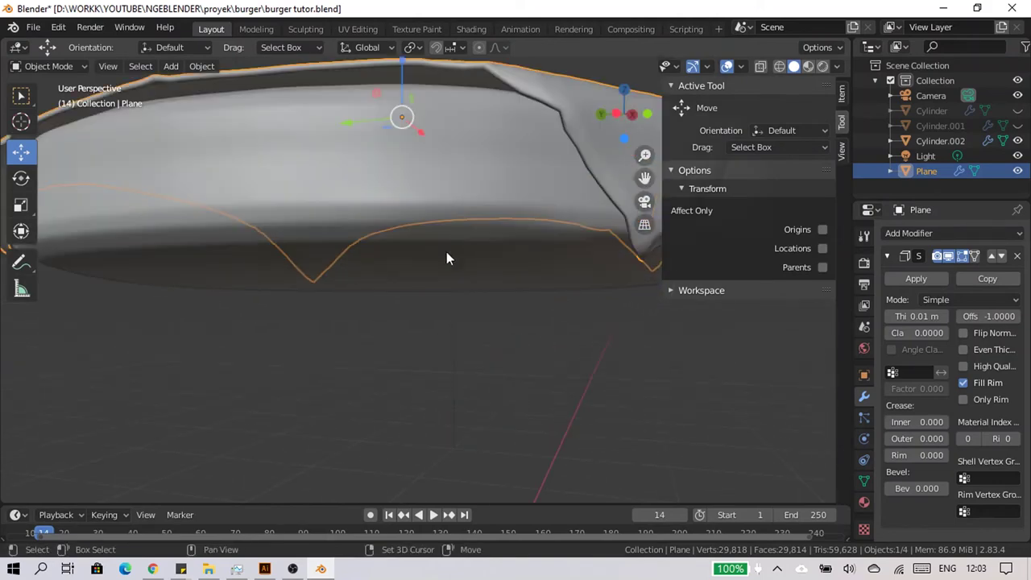
scroll(481, 340, "down", 4)
mouse_move(323, 265)
middle_mouse_down()
mouse_move(510, 301)
mouse_move(567, 342)
middle_mouse_up()
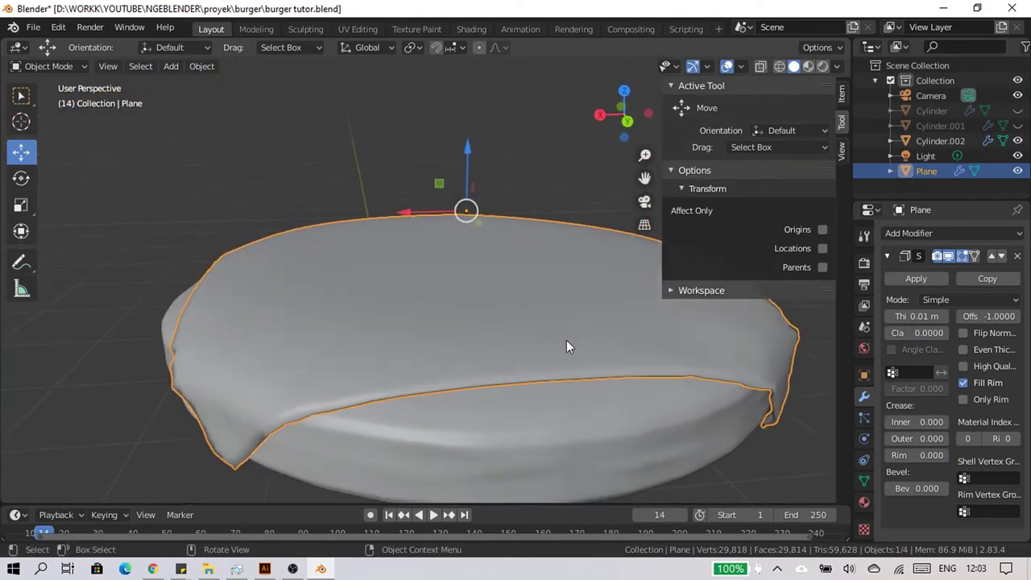
left_click(910, 278)
scroll(402, 326, "down", 3)
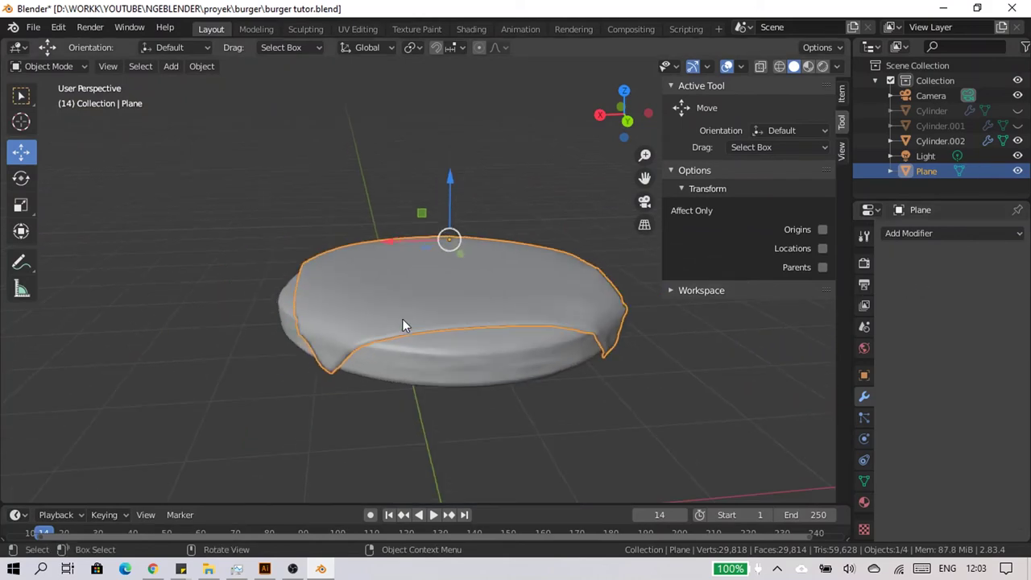
middle_click_drag(403, 325, 437, 341)
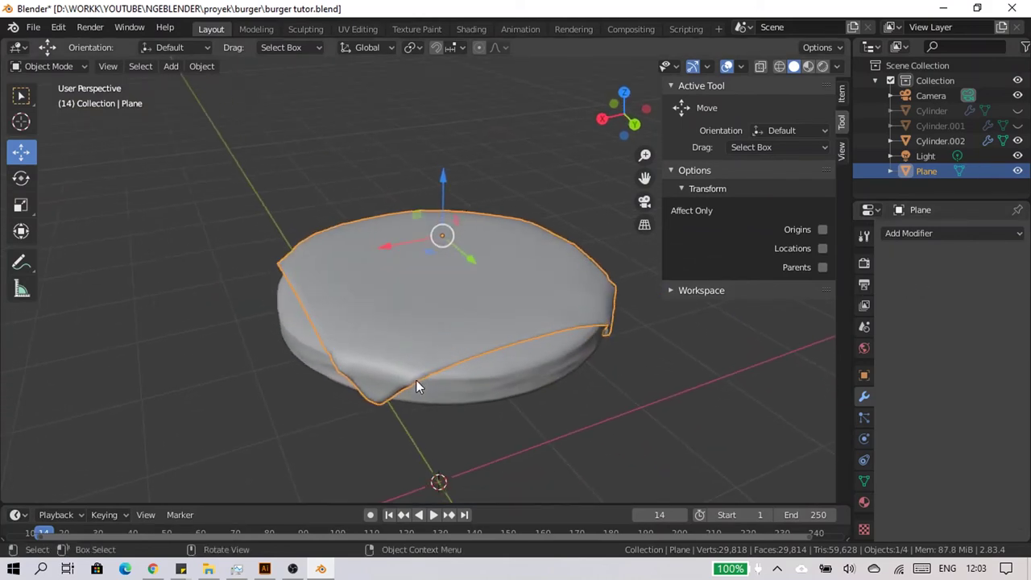
- Move a hanging cheese edge vertex inward along Y with proportional editing (size 0.51)
key("Tab")
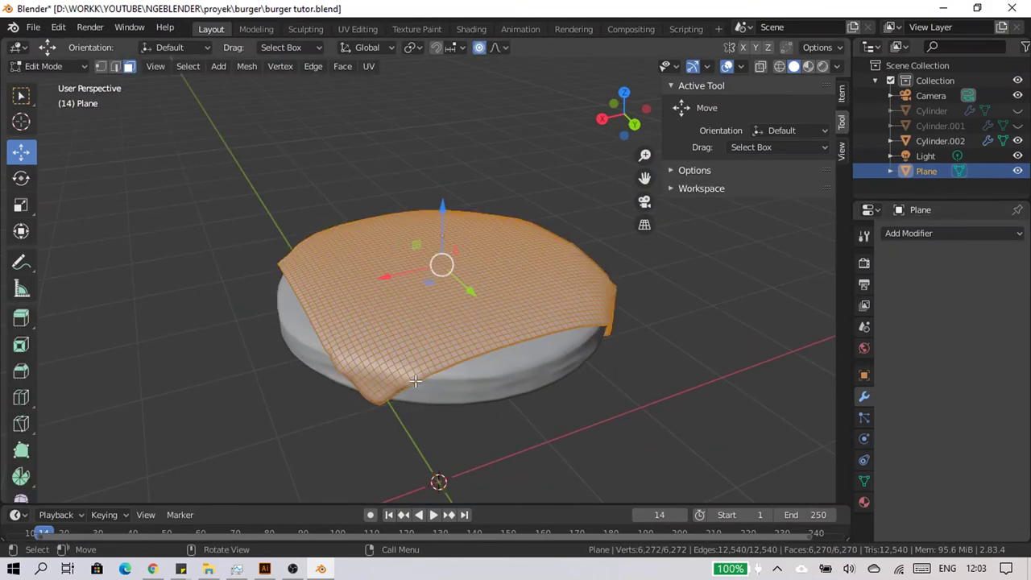
scroll(414, 381, "up", 3)
mouse_move(414, 381)
middle_mouse_down()
mouse_move(483, 338)
mouse_move(530, 344)
mouse_move(507, 373)
mouse_move(568, 391)
mouse_move(427, 333)
middle_mouse_up()
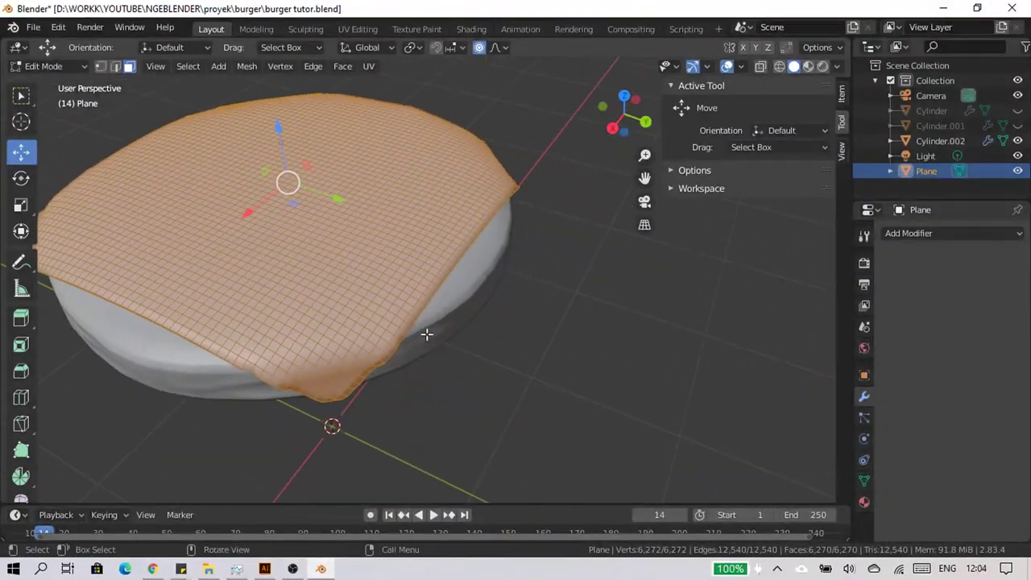
left_click(411, 312)
scroll(507, 371, "up", 2)
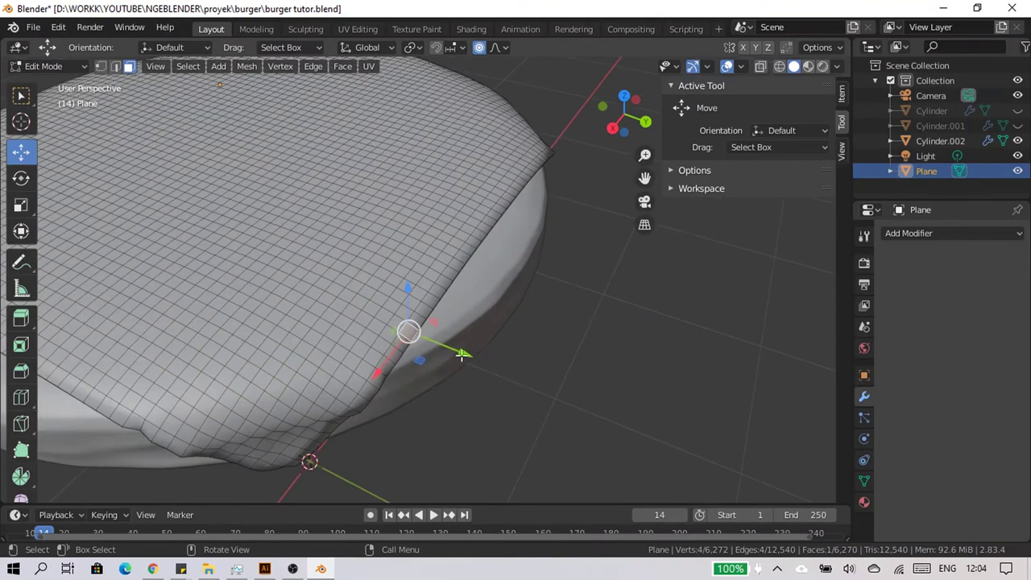
key("g")
key("y")
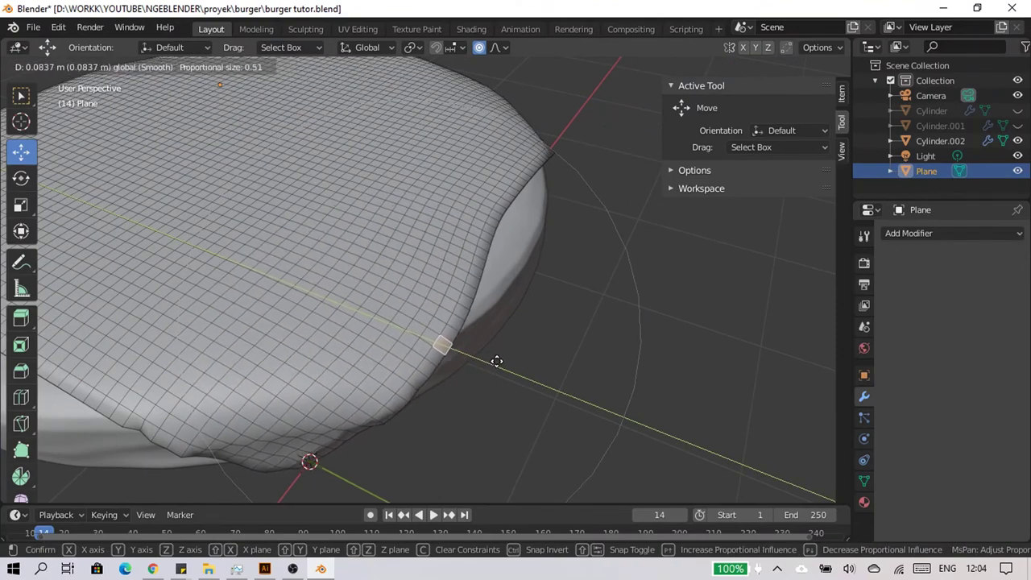
left_click(495, 362)
- Deselect all vertices and view the draped cheese over the patty from above
mouse_move(495, 361)
middle_mouse_down()
mouse_move(321, 346)
mouse_move(330, 345)
mouse_move(306, 273)
mouse_move(338, 242)
mouse_move(669, 394)
mouse_move(290, 207)
middle_mouse_up()
scroll(330, 344, "up", 3)
scroll(338, 242, "down", 3)
key("alt+a")
scroll(403, 379, "down", 3)
mouse_move(403, 379)
middle_mouse_down()
mouse_move(448, 392)
mouse_move(483, 363)
mouse_move(435, 341)
middle_mouse_up()
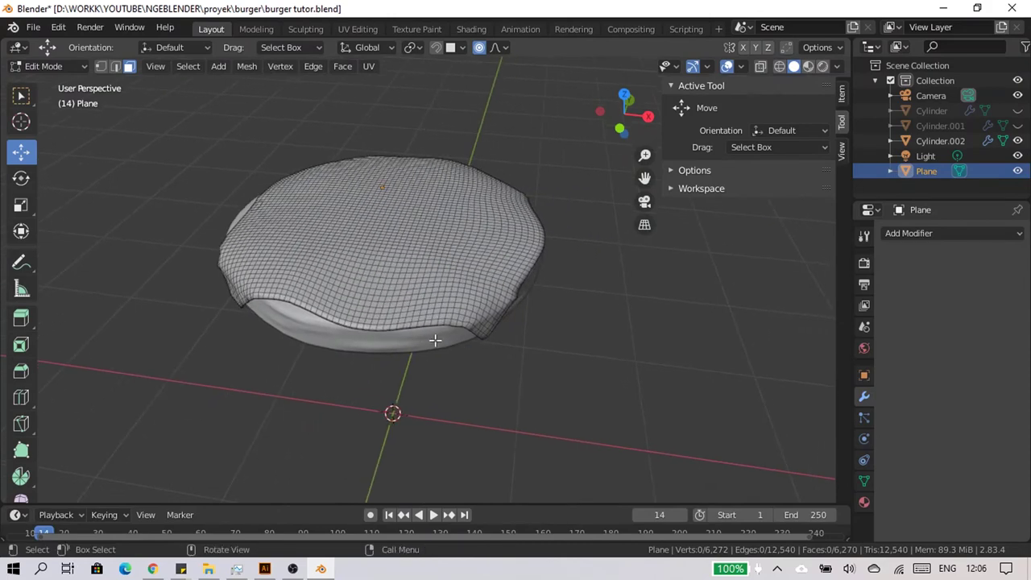
- Leave Edit Mode, switch to Material Preview shading, and give the cheese a new Material.003
key("Tab")
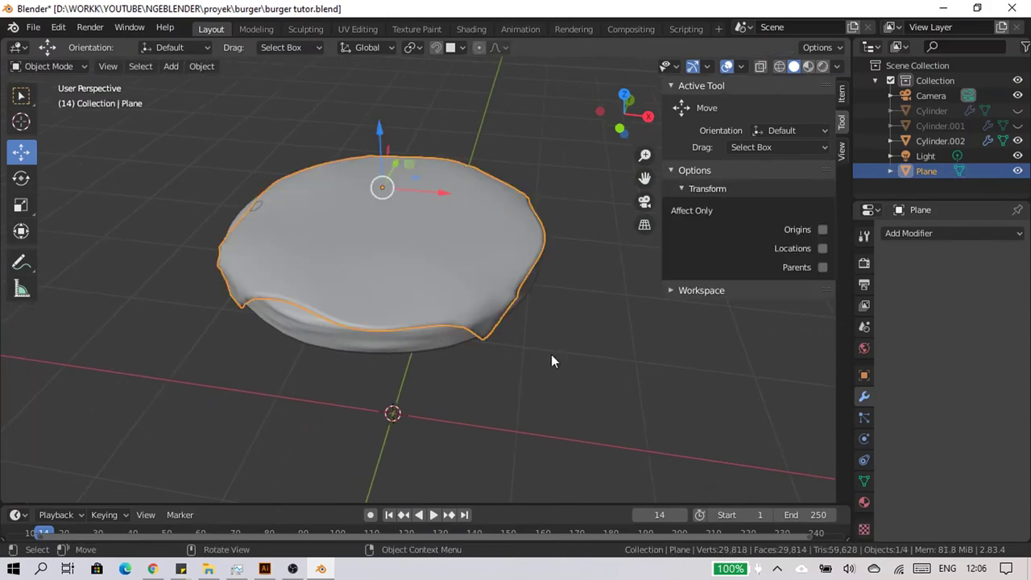
mouse_move(552, 359)
middle_mouse_down()
mouse_move(472, 350)
mouse_move(488, 352)
middle_mouse_up()
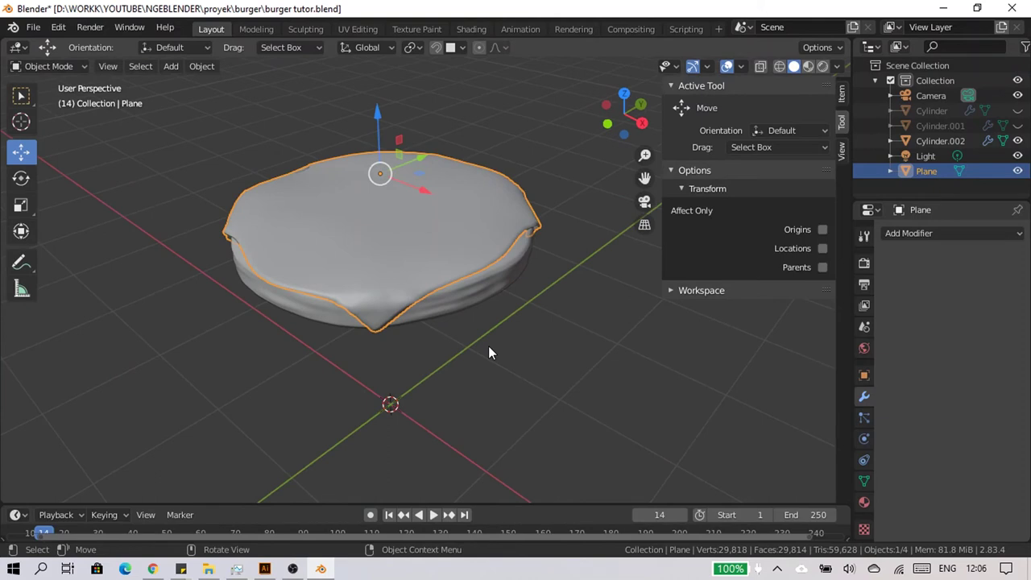
left_click(808, 68)
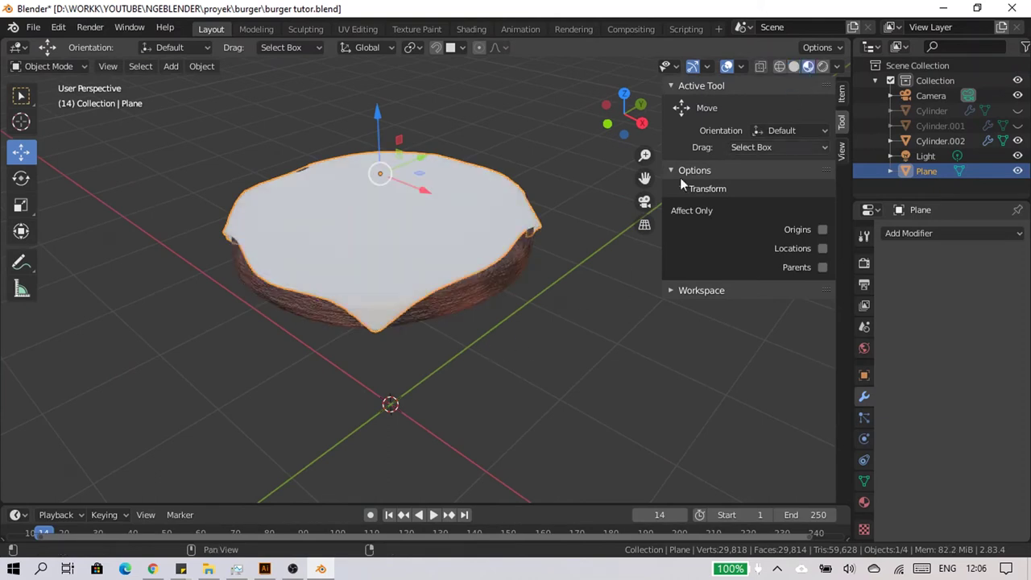
mouse_move(532, 273)
middle_mouse_down()
mouse_move(405, 380)
mouse_move(516, 348)
middle_mouse_up()
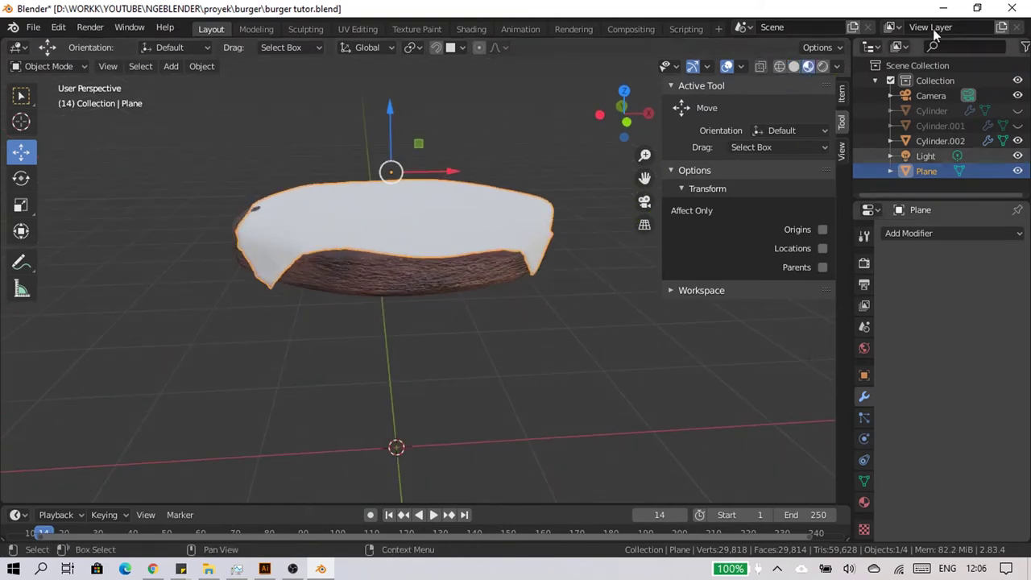
left_click(864, 502)
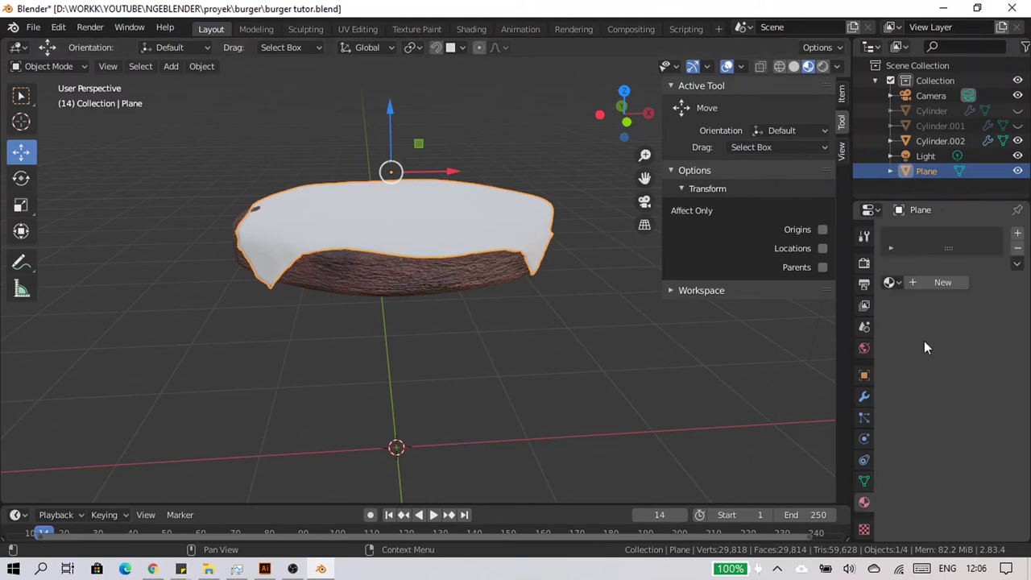
left_click(942, 284)
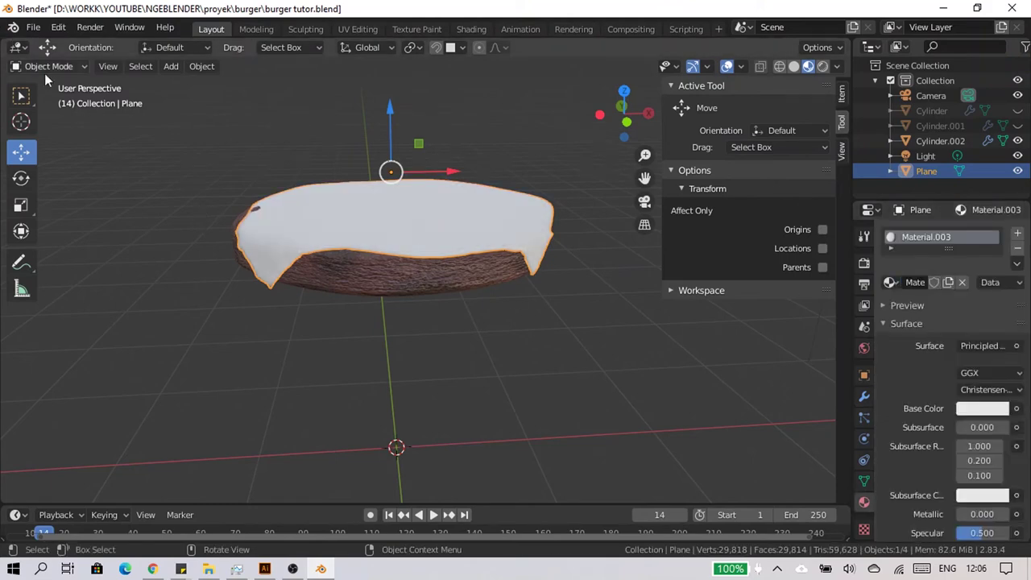
- Switch the cheese to Texture Paint mode and set the brush colour to orange
left_click(68, 66)
left_click(83, 169)
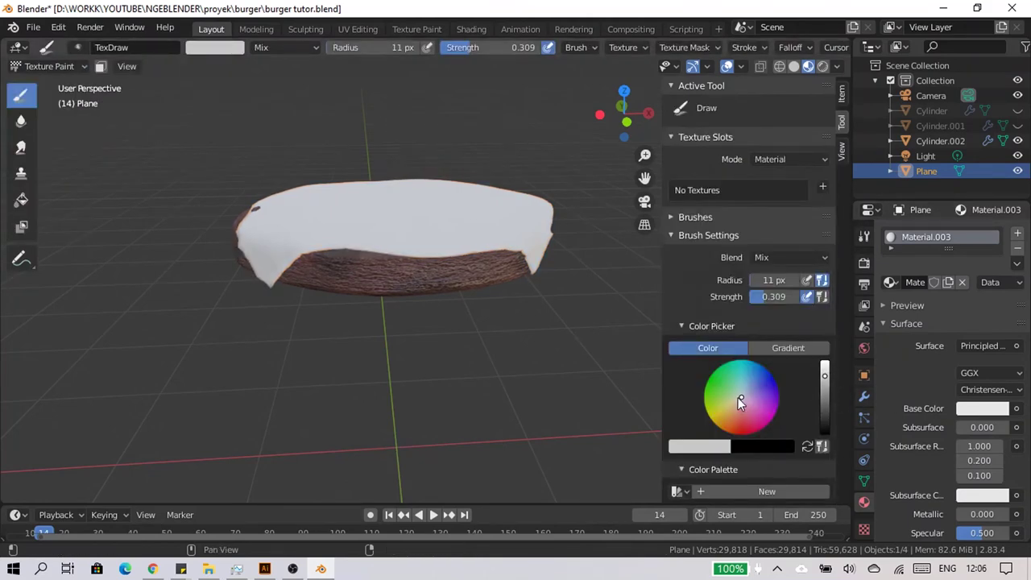
left_click_drag(738, 397, 727, 418)
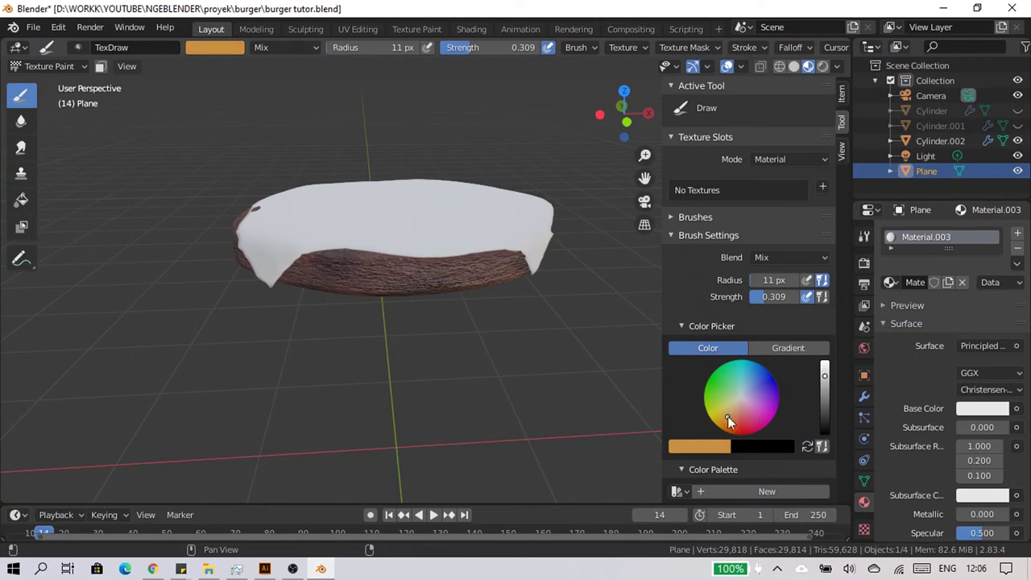
- Add a yellow Base Color texture slot (H 0.164, S 0.7, V 1) to the cheese
left_click(822, 187)
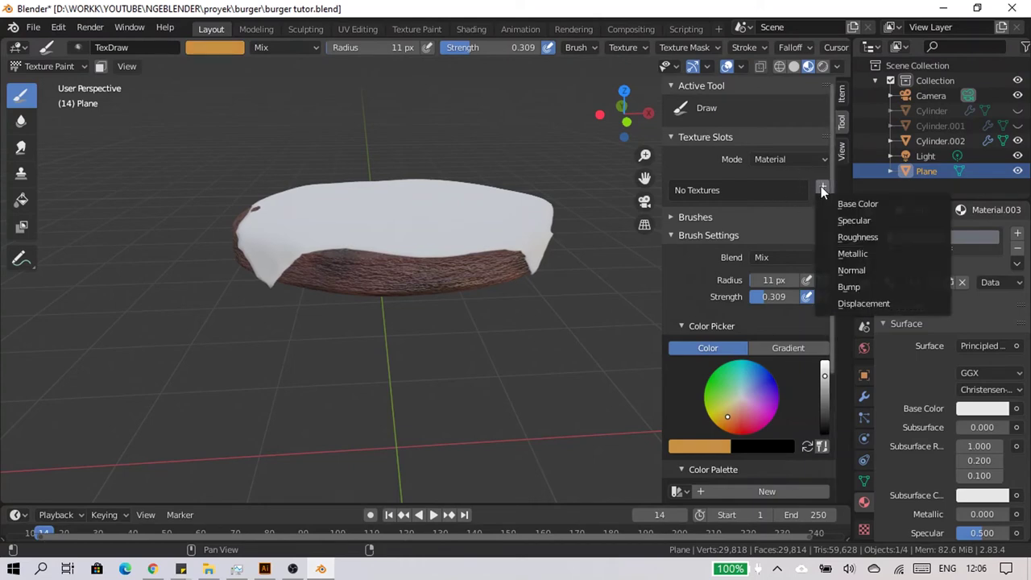
left_click(886, 203)
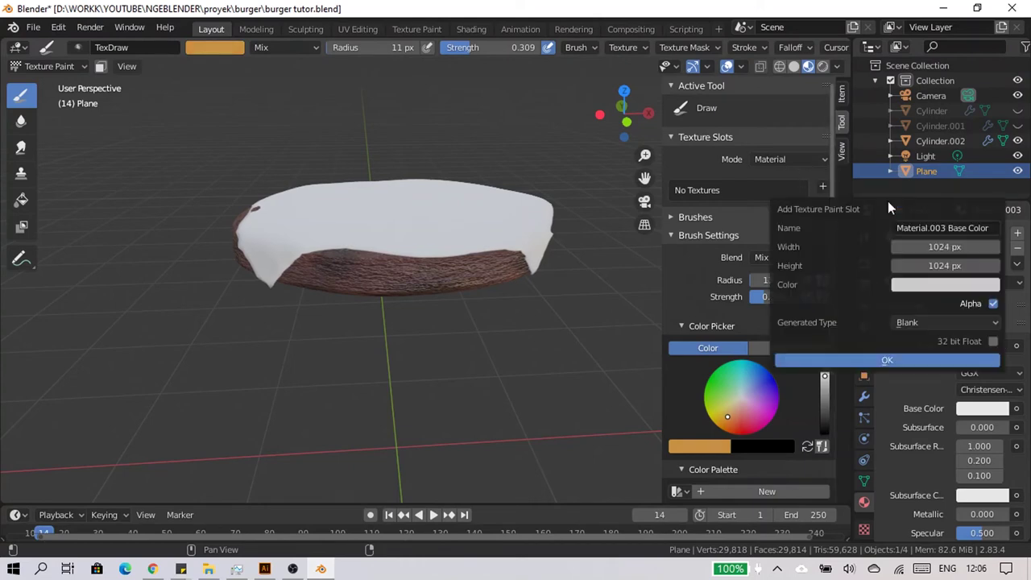
left_click(917, 287)
left_click_drag(917, 125, 893, 142)
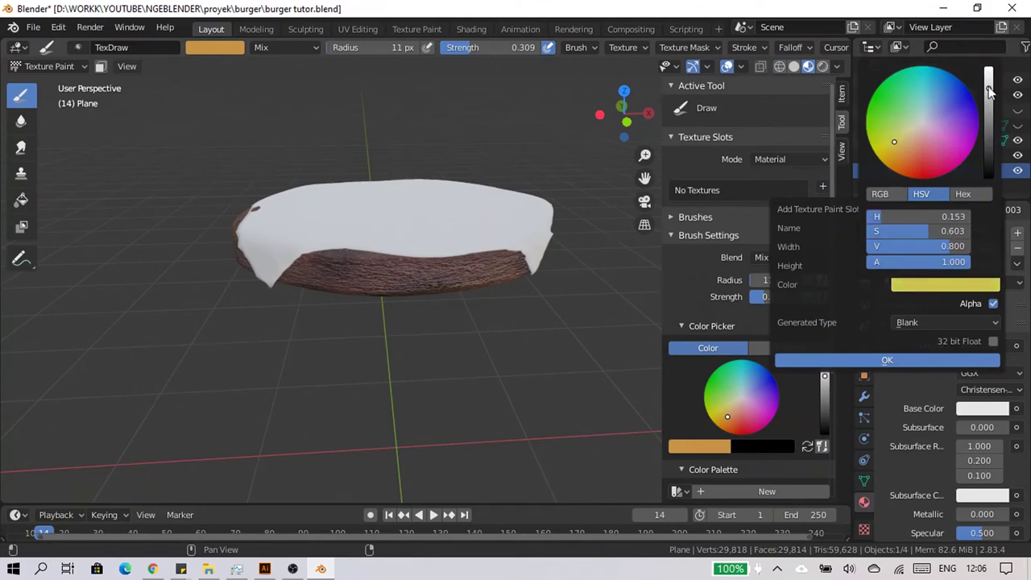
left_click_drag(988, 87, 988, 68)
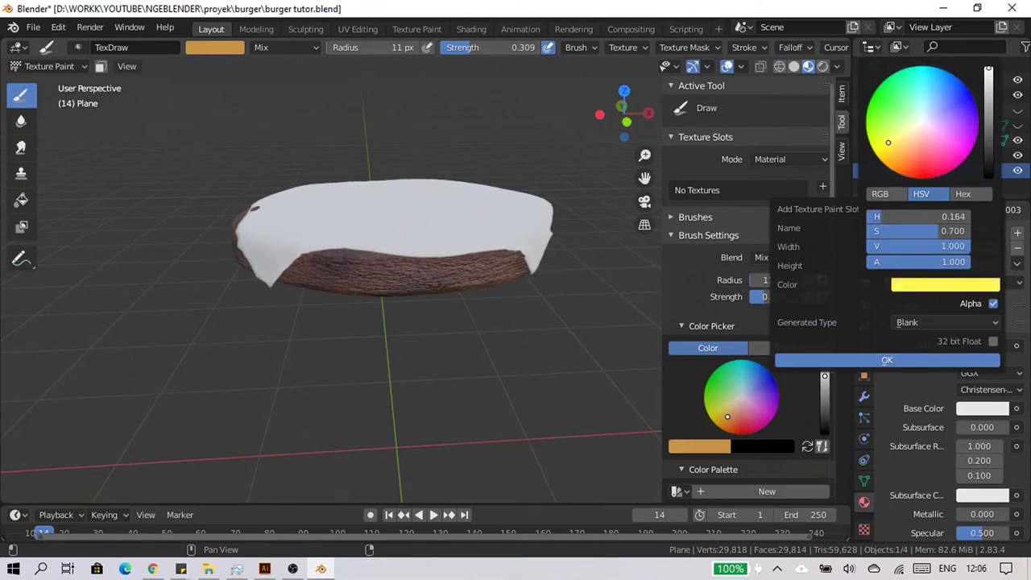
left_click(904, 362)
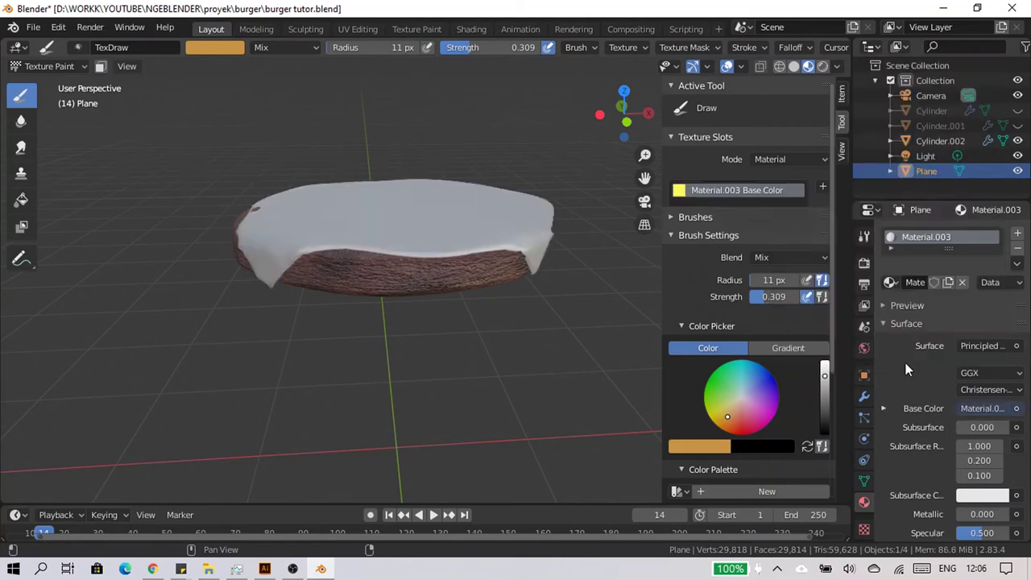
- Sample the cheese's yellow as the paint brush colour
middle_click_drag(631, 288, 447, 281)
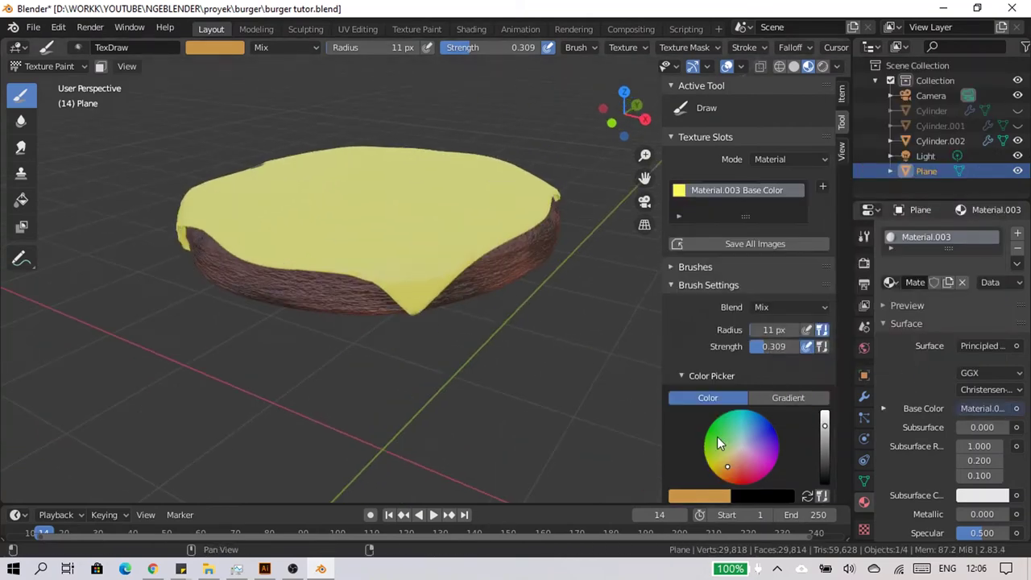
scroll(688, 416, "down", 3)
scroll(701, 403, "down", 3)
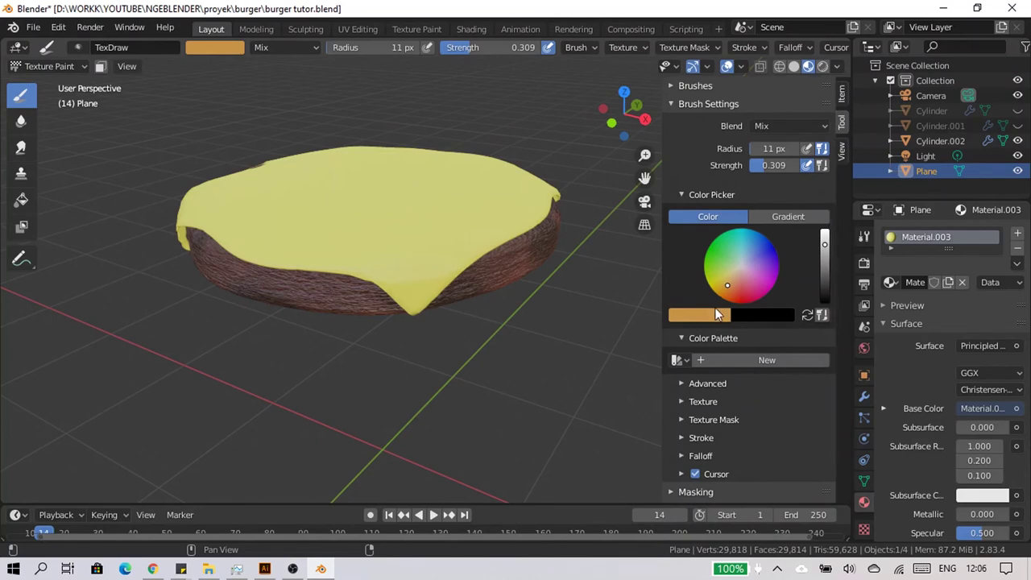
scroll(805, 397, "up", 2)
scroll(788, 435, "up", 2)
left_click(697, 407)
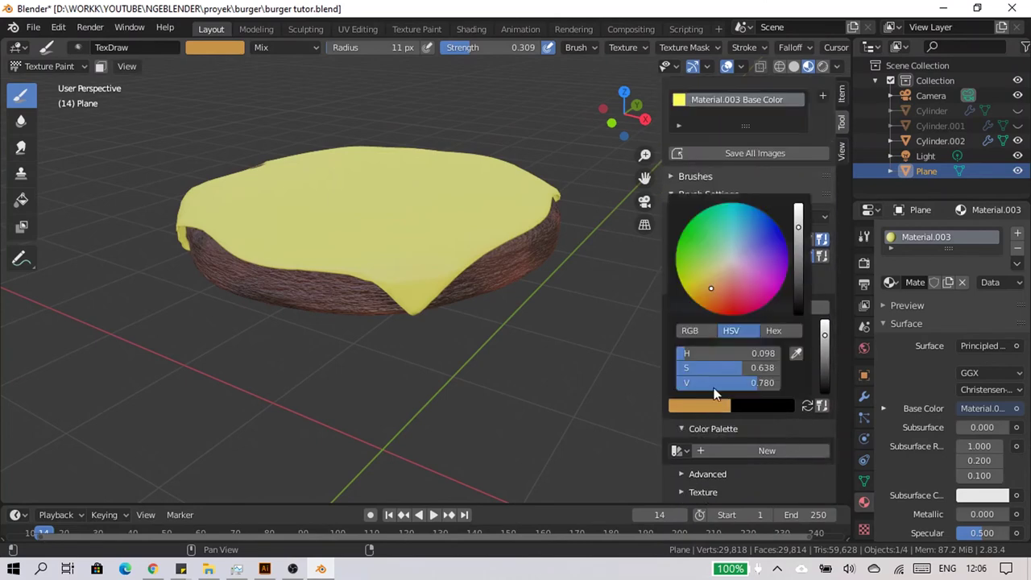
left_click(797, 353)
left_click(680, 99)
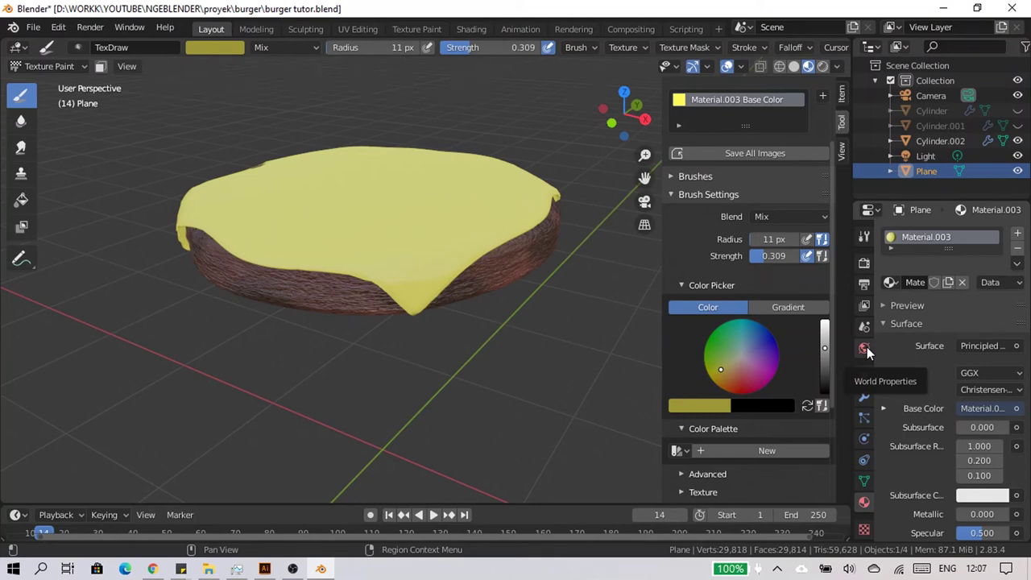
- Enlarge the brush radius to 67 px and paint yellow along the cheese edge
scroll(455, 303, "up", 2)
scroll(381, 295, "up", 4)
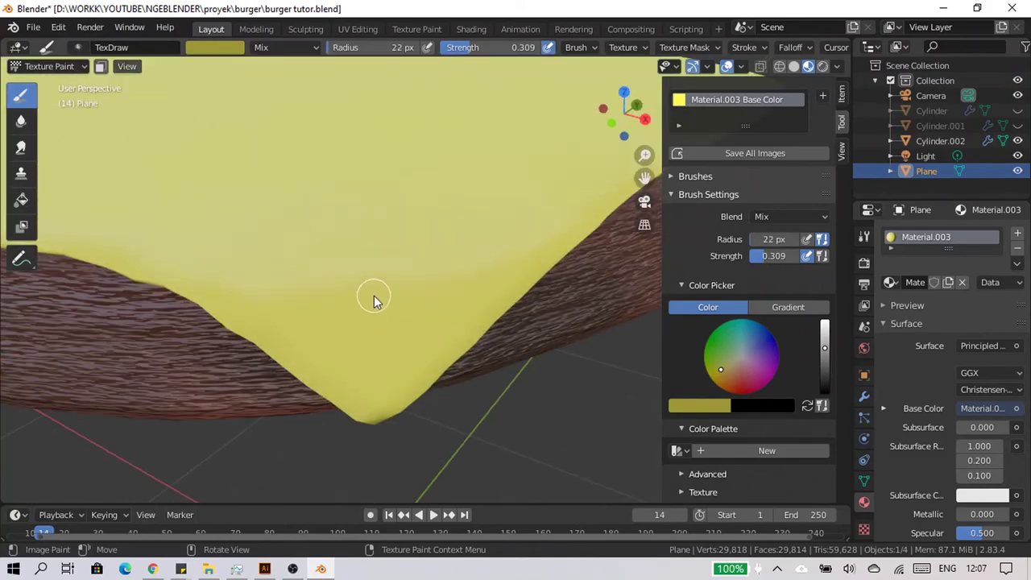
key("bracketright")
key("bracketright")
key("bracketright")
mouse_move(326, 348)
middle_mouse_down()
mouse_move(281, 372)
mouse_move(319, 131)
middle_mouse_up()
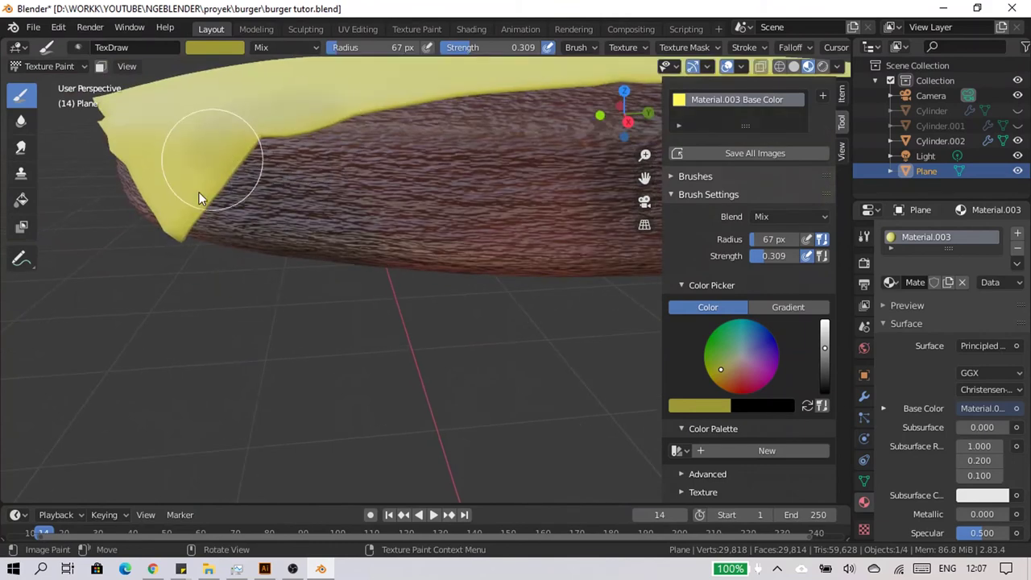
left_click_drag(319, 132, 228, 186)
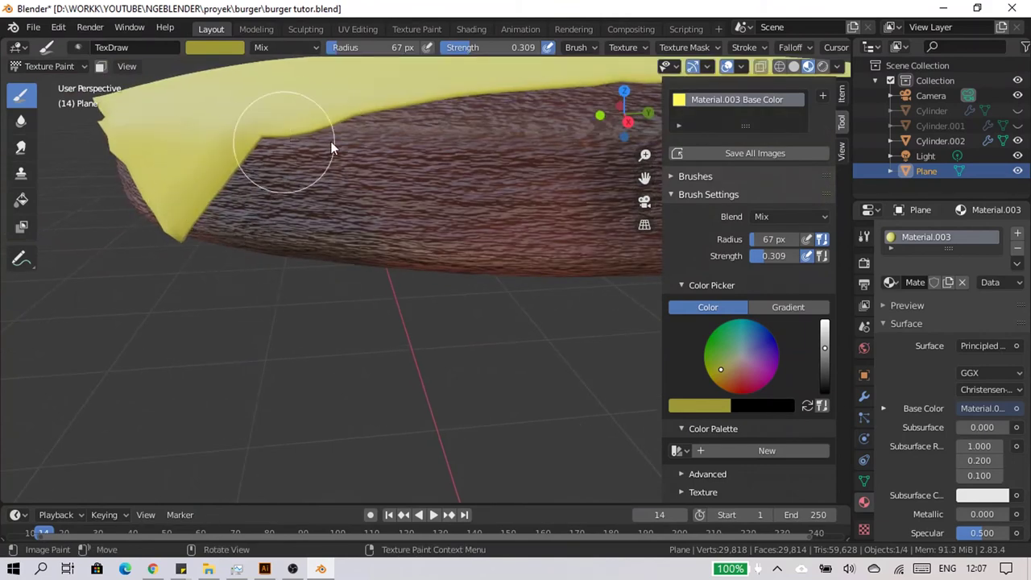
- Raise brush strength to 0.588 and fill yellow on the cheese tip's left side
middle_click_drag(268, 283, 338, 288)
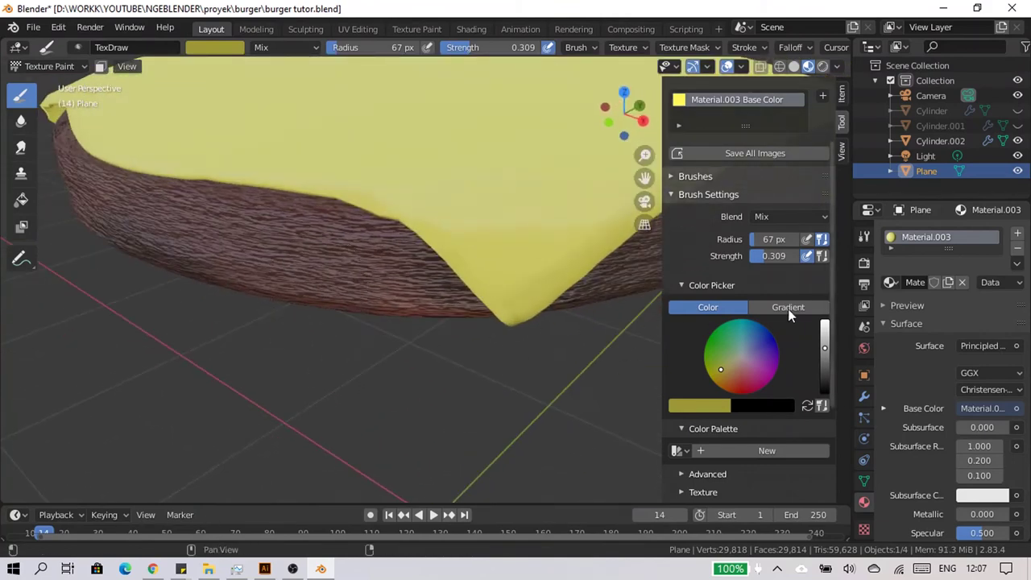
left_click_drag(763, 258, 813, 256)
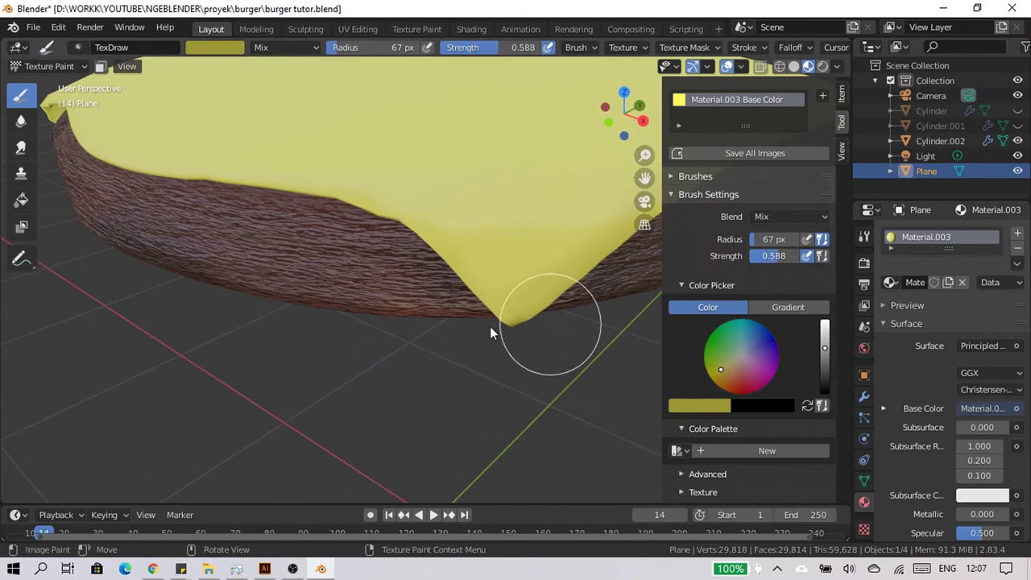
middle_click_drag(490, 328, 414, 292)
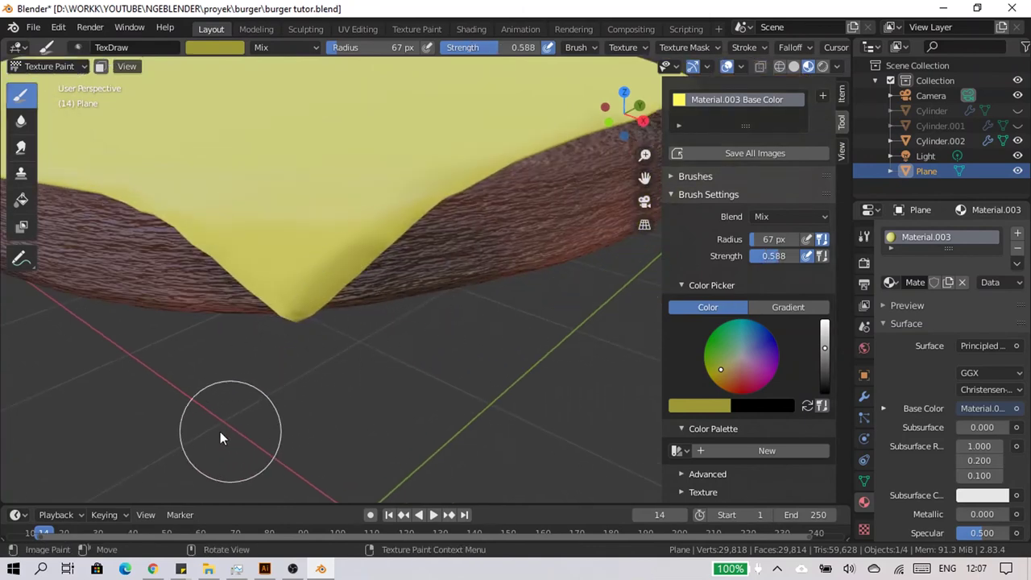
left_click_drag(247, 318, 262, 323)
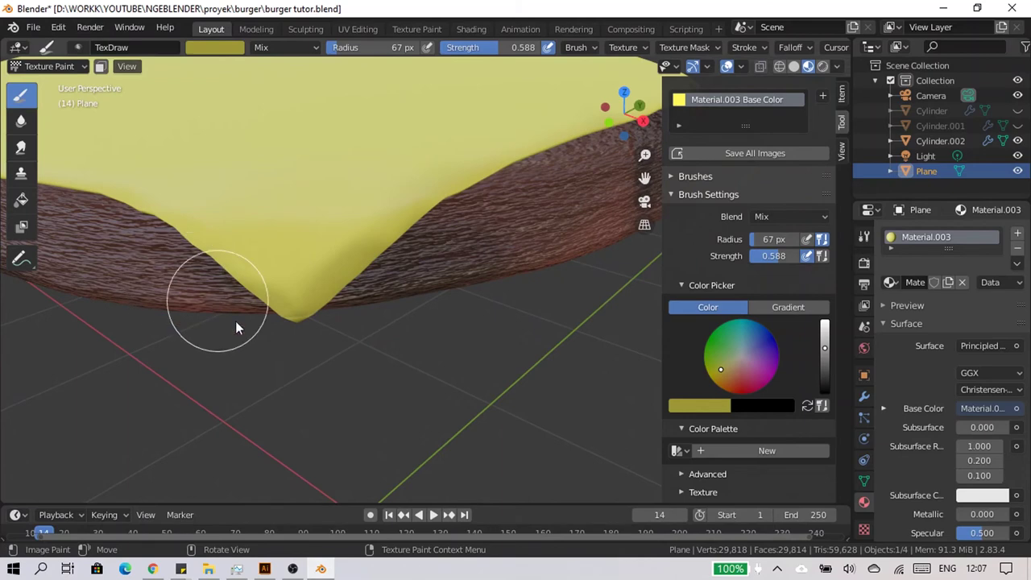
middle_click_drag(439, 370, 464, 248)
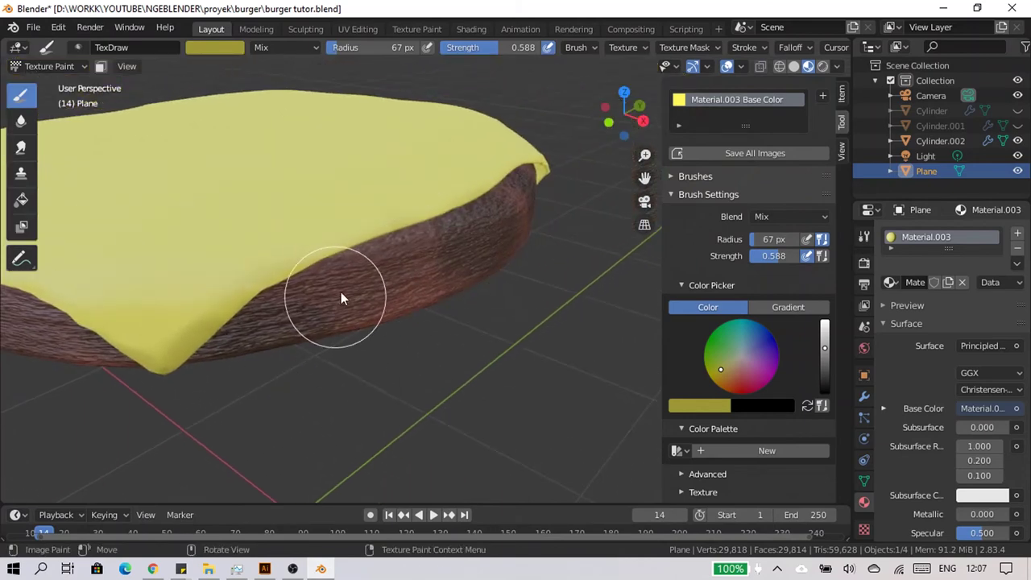
mouse_move(536, 259)
middle_mouse_down()
mouse_move(361, 306)
mouse_move(320, 277)
mouse_move(370, 287)
middle_mouse_up()
scroll(369, 286, "up", 3)
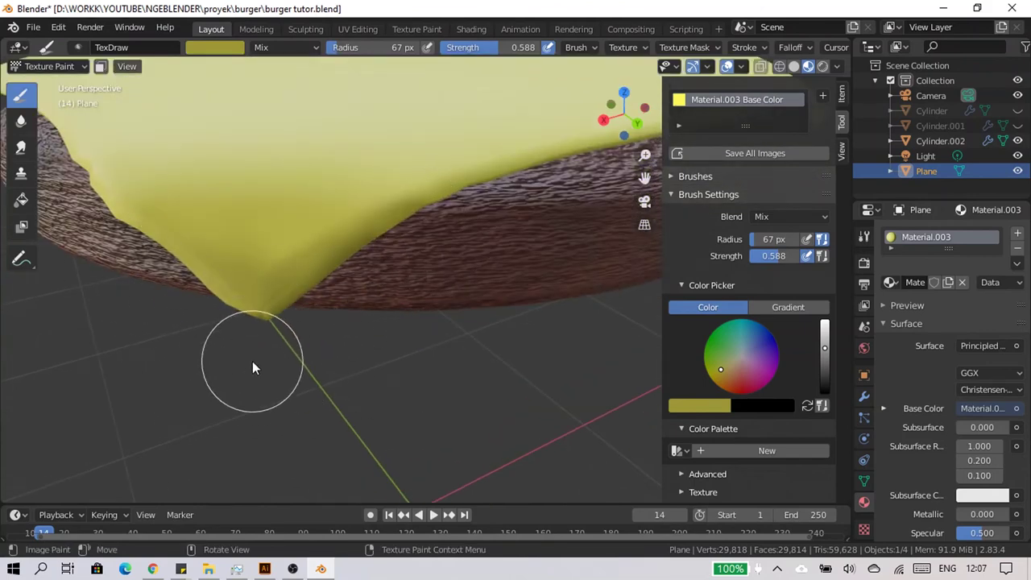
scroll(257, 322, "down", 3)
mouse_move(265, 277)
middle_mouse_down()
mouse_move(562, 367)
mouse_move(614, 304)
mouse_move(621, 318)
mouse_move(322, 363)
mouse_move(437, 398)
middle_mouse_up()
- Return to Object Mode, deselect the cheese, and inspect the patty in Rendered shading
left_click(18, 67)
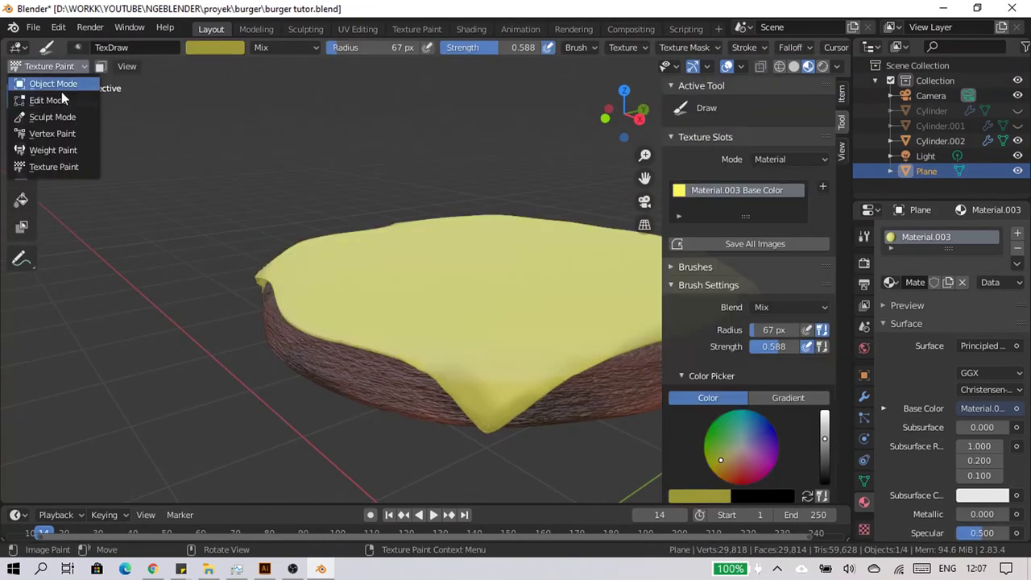
left_click(44, 64)
left_click(544, 177)
left_click(821, 68)
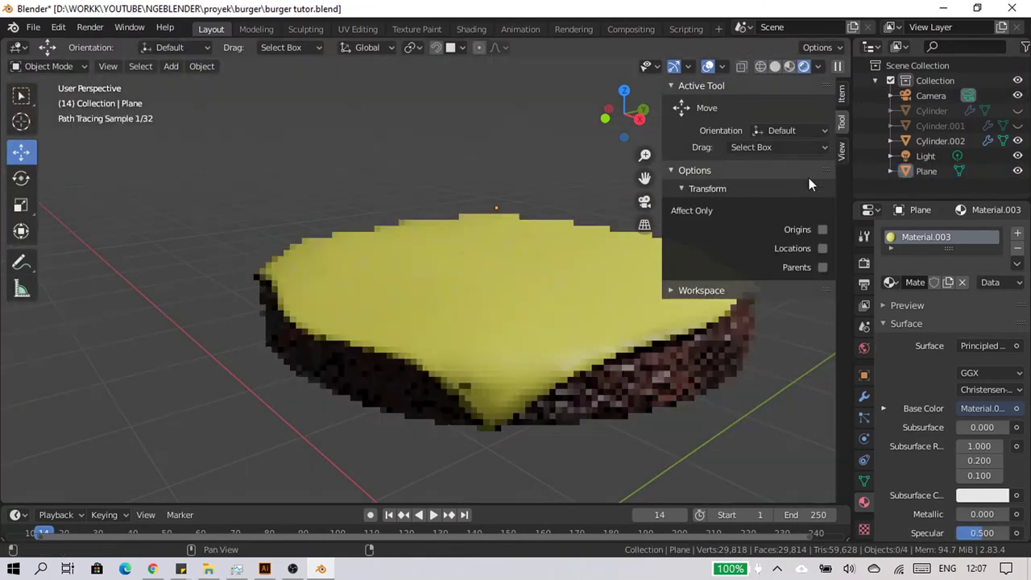
mouse_move(744, 367)
middle_mouse_down()
mouse_move(619, 406)
mouse_move(664, 406)
middle_mouse_up()
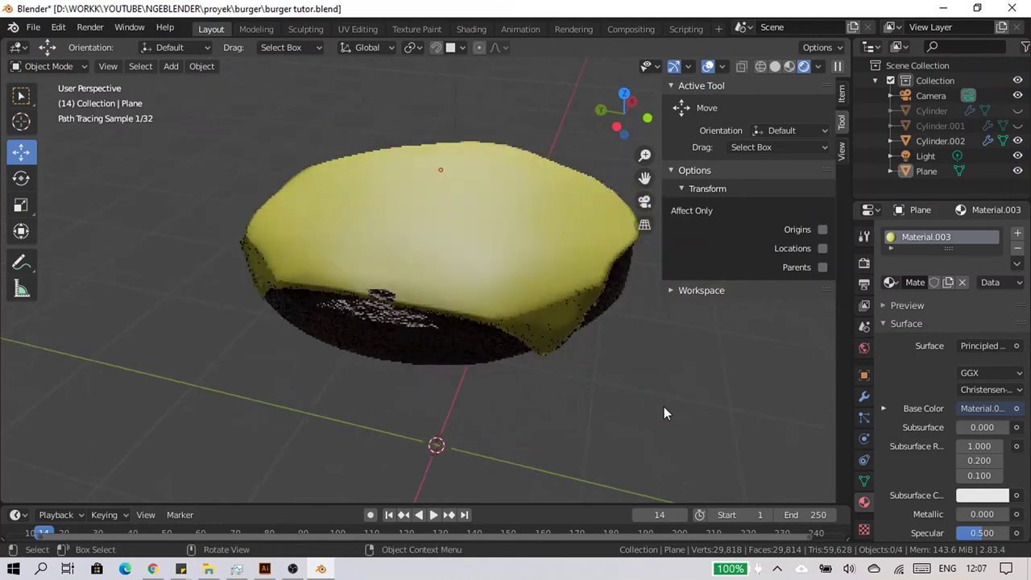
mouse_move(483, 376)
middle_mouse_down()
mouse_move(514, 363)
mouse_move(287, 340)
middle_mouse_up()
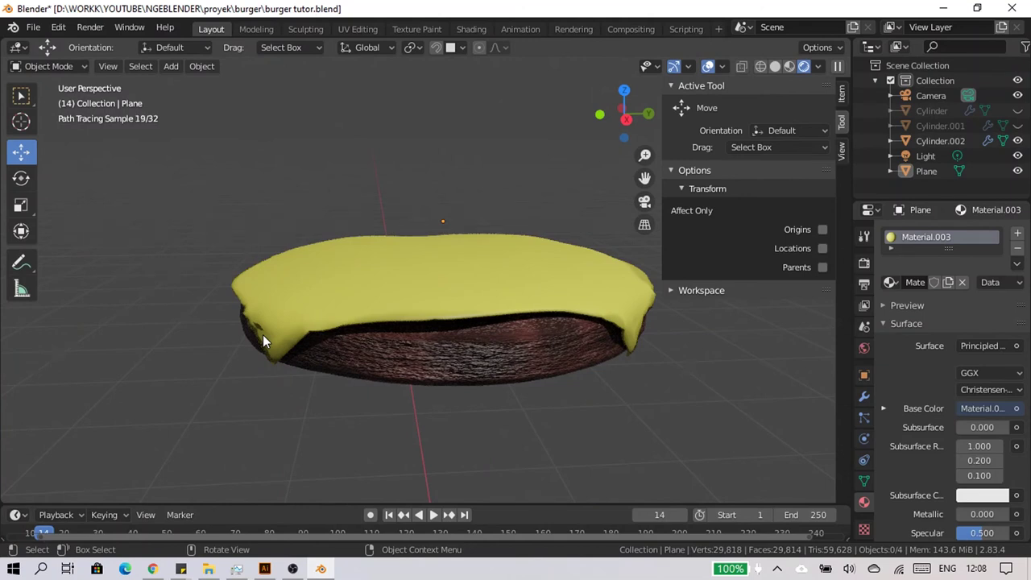
mouse_move(263, 334)
middle_mouse_down()
mouse_move(493, 387)
mouse_move(453, 376)
mouse_move(293, 382)
mouse_move(302, 381)
middle_mouse_up()
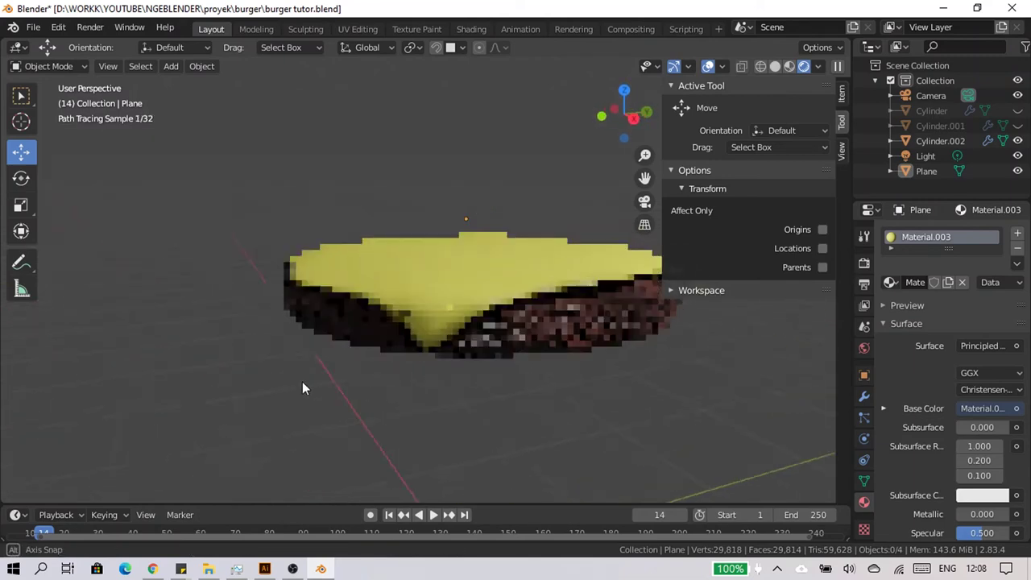
scroll(300, 363, "up", 2)
scroll(314, 318, "up", 2)
- Lower the cheese Material.003's Principled BSDF roughness to 0.236
left_click(258, 368)
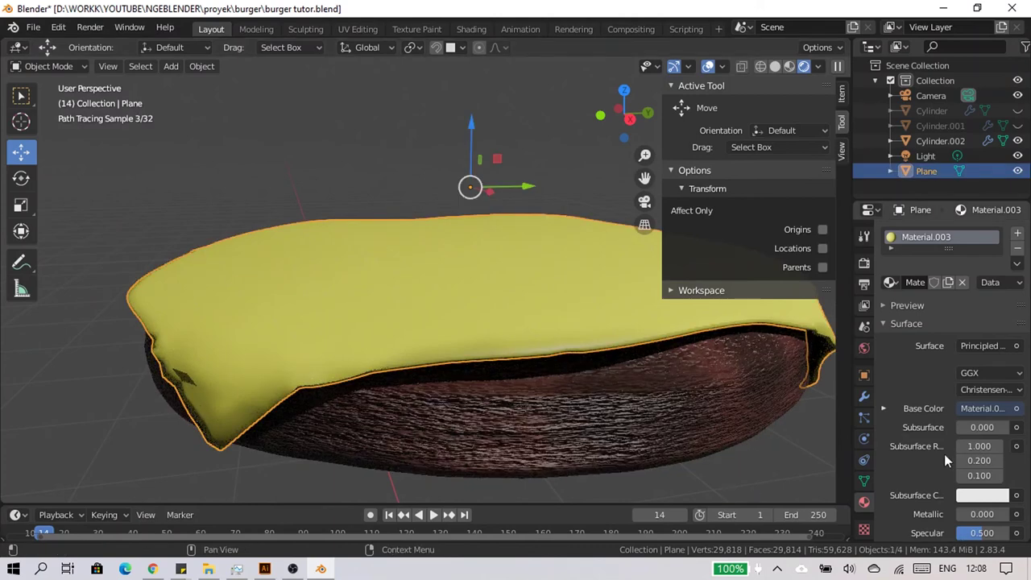
scroll(911, 453, "down", 2)
scroll(911, 453, "down", 2)
scroll(909, 454, "down", 1)
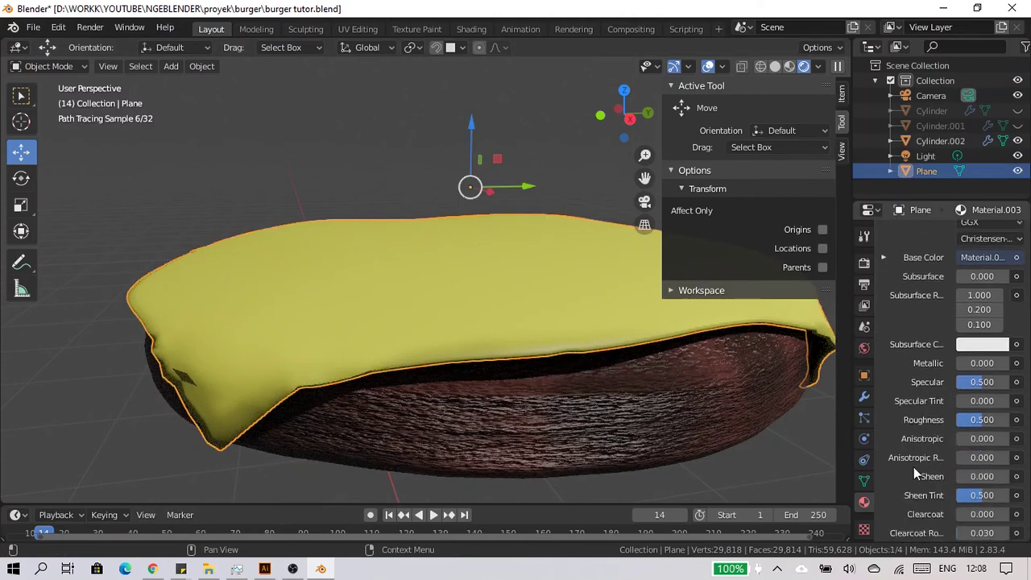
left_click_drag(981, 421, 960, 420)
key("alt+a")
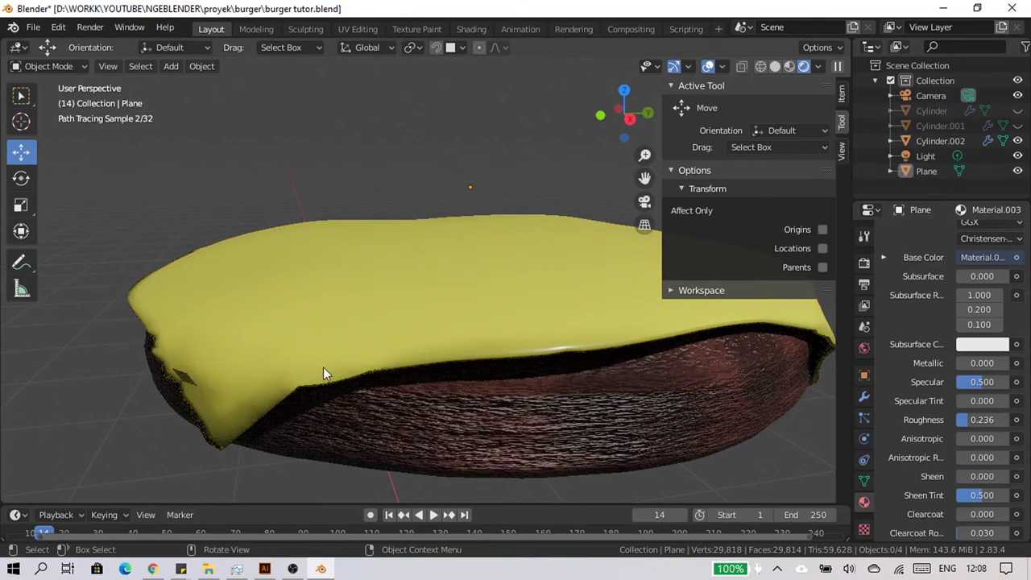
mouse_move(323, 367)
middle_mouse_down()
mouse_move(335, 354)
mouse_move(320, 340)
middle_mouse_up()
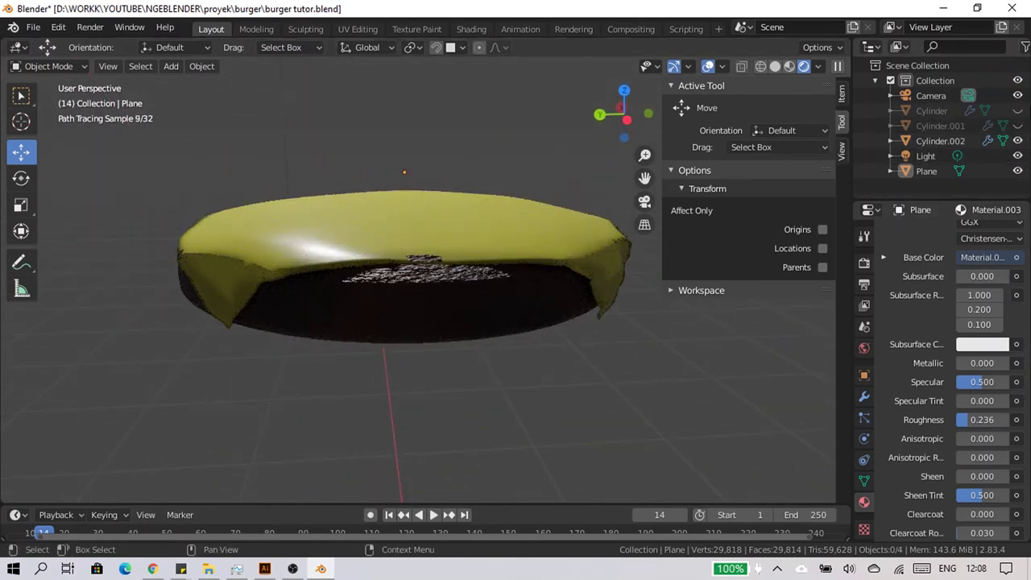
- Unhide both buns, Cylinder and Cylinder.001, and raise the top bun slightly
left_click(1017, 110)
left_click(1017, 126)
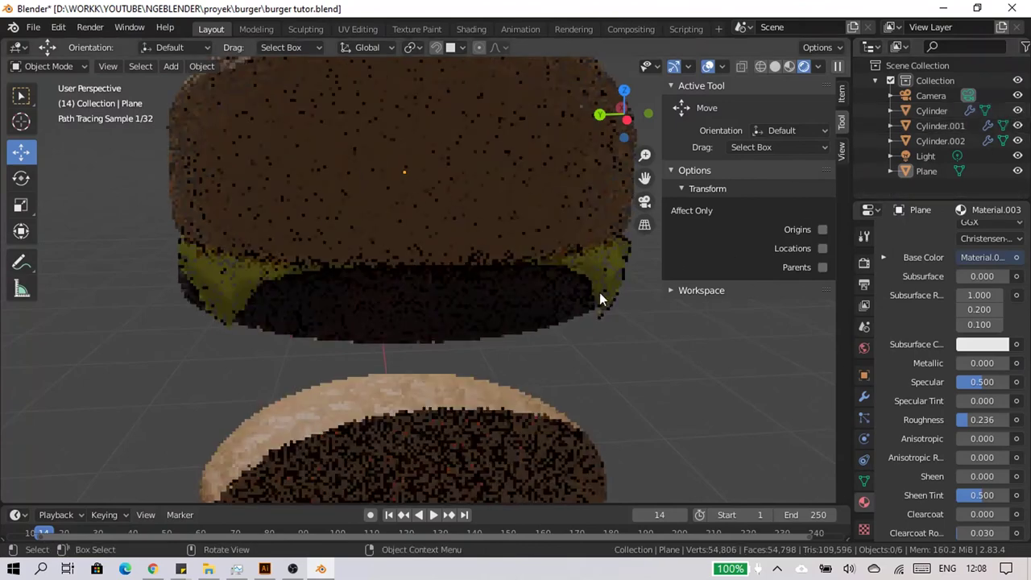
mouse_move(599, 293)
middle_mouse_down()
mouse_move(554, 322)
mouse_move(524, 272)
middle_mouse_up()
left_click(451, 161)
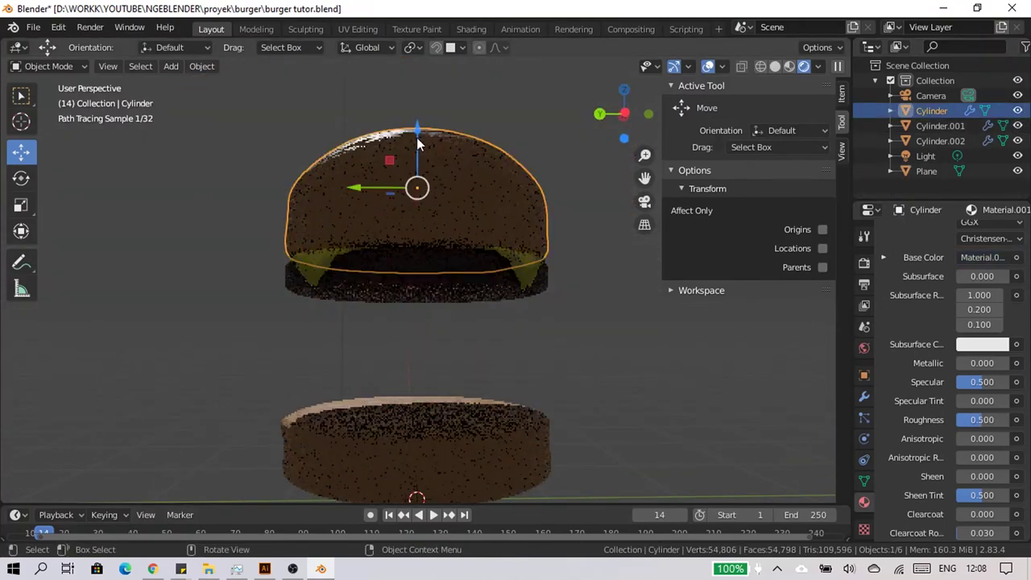
left_click_drag(417, 137, 417, 132)
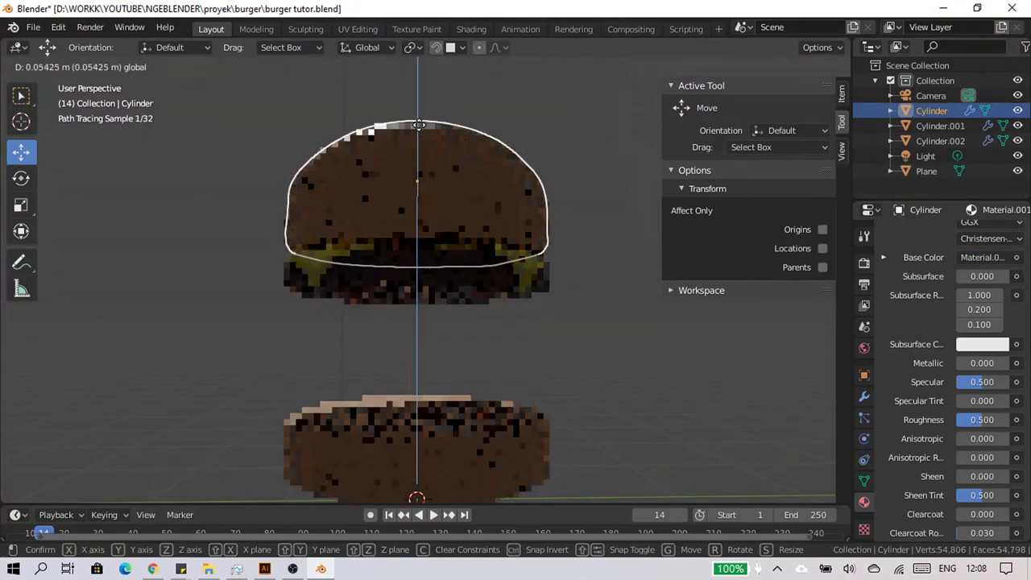
- Move the bottom bun along Z to sit beneath the cheese-topped patty
left_click(451, 433)
left_click_drag(418, 372, 404, 343)
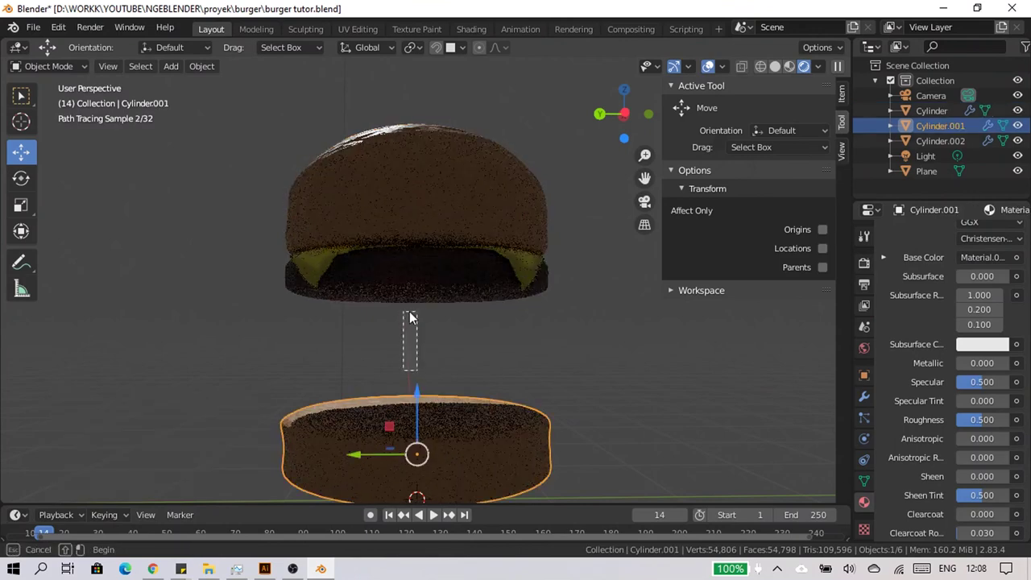
left_click(415, 413)
key("g")
key("z")
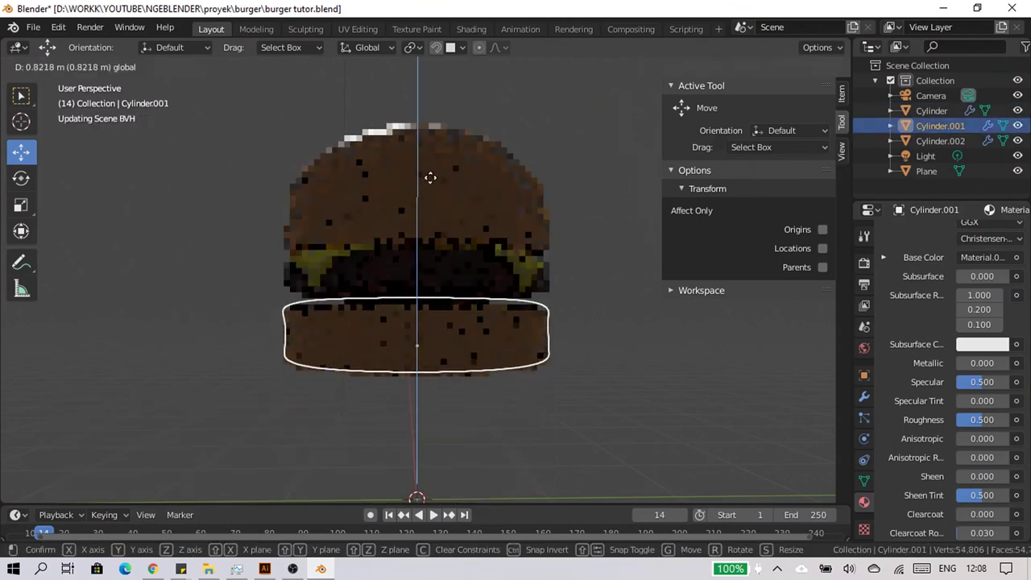
left_click(516, 86)
left_click(530, 88)
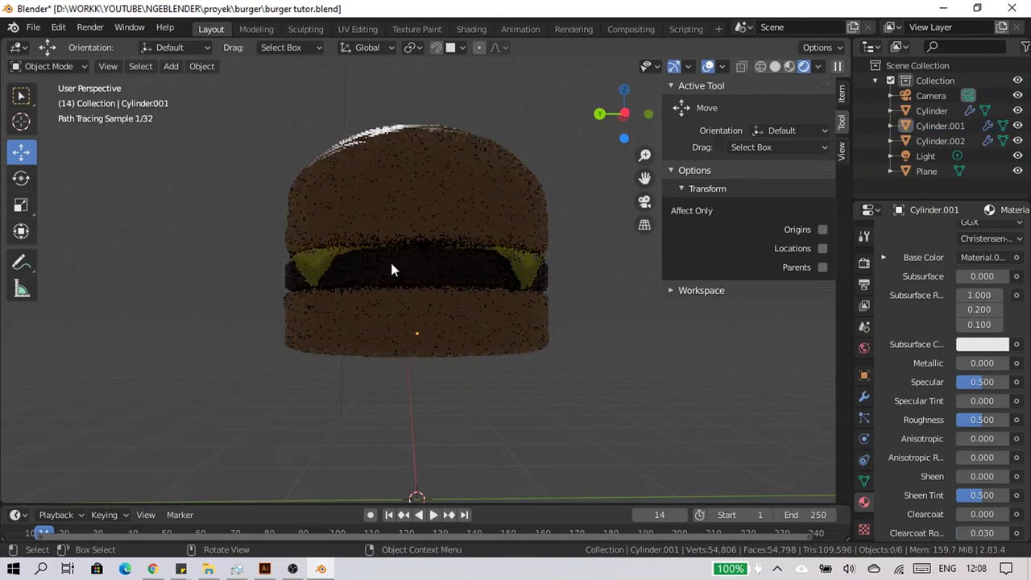
mouse_move(305, 338)
middle_mouse_down()
mouse_move(523, 340)
mouse_move(338, 358)
mouse_move(262, 350)
middle_mouse_up()
- Lift the top bun higher above the cheese
left_click(481, 232)
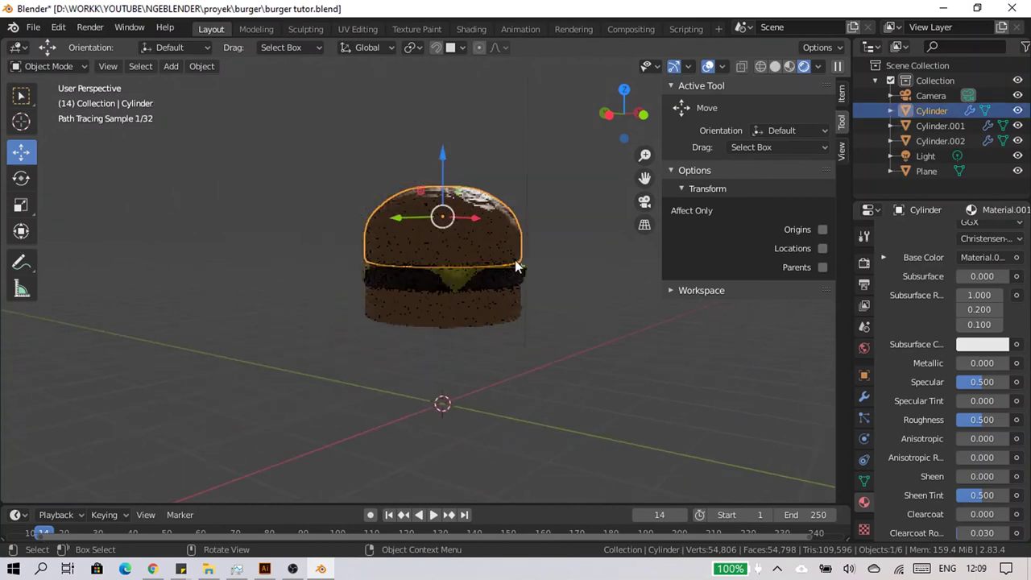
key("KP_Decimal")
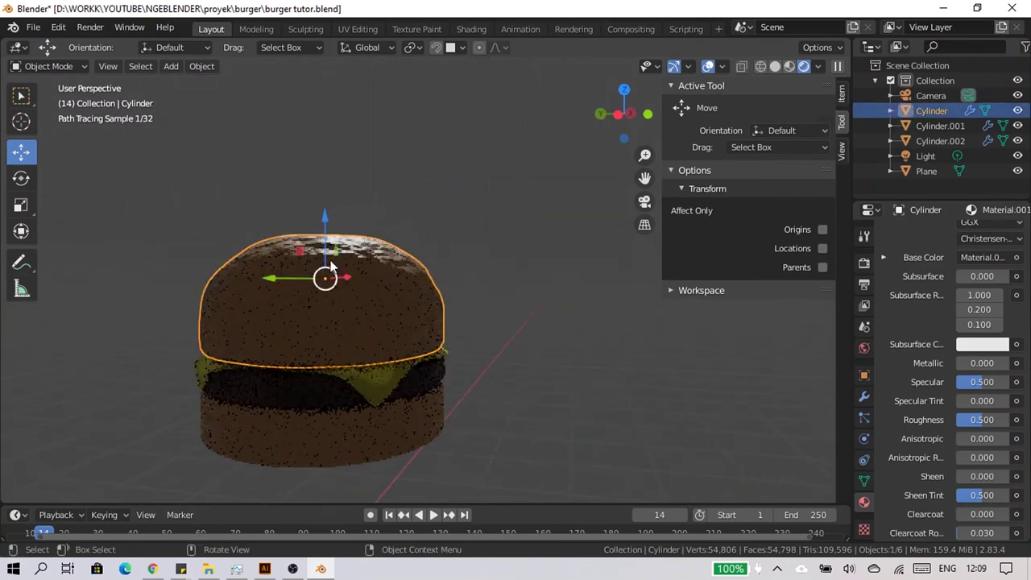
left_click_drag(326, 193, 326, 52)
left_click(497, 208)
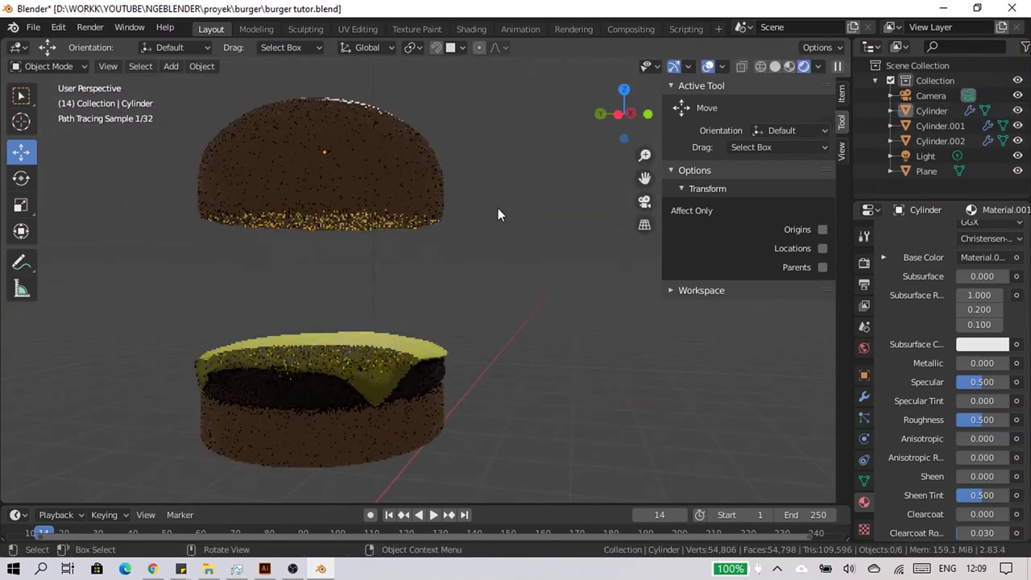